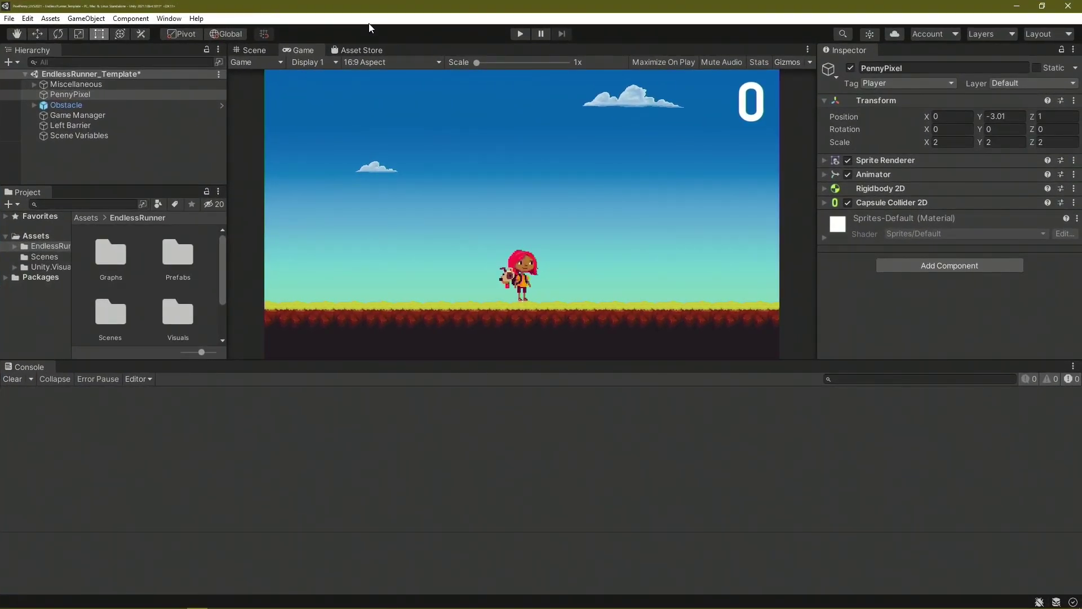
- Select PennyPixel and zoom the Scene view in on the level
click(181, 95)
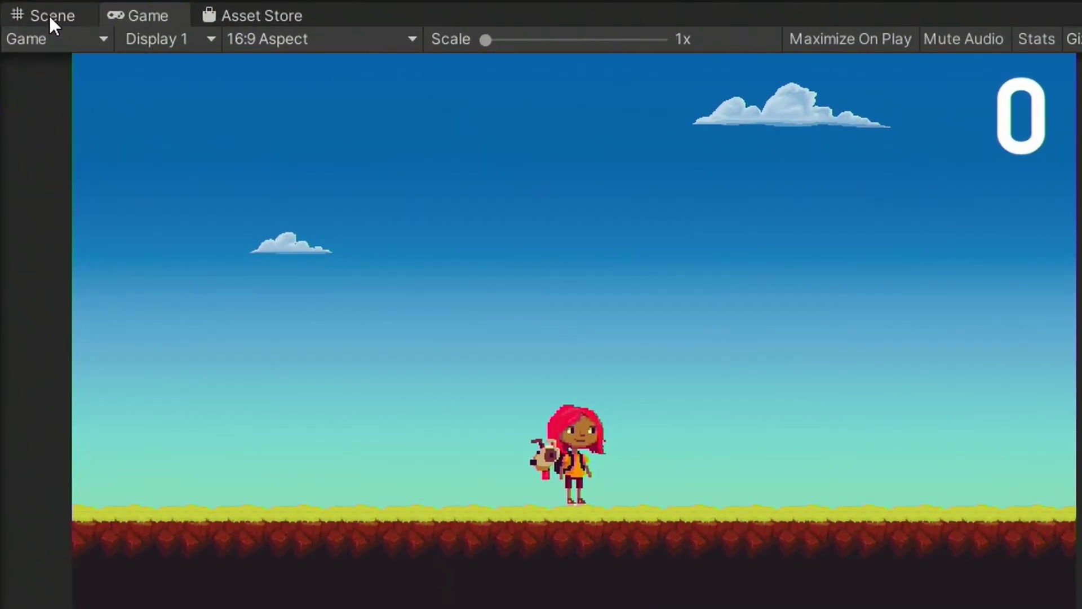
click(49, 15)
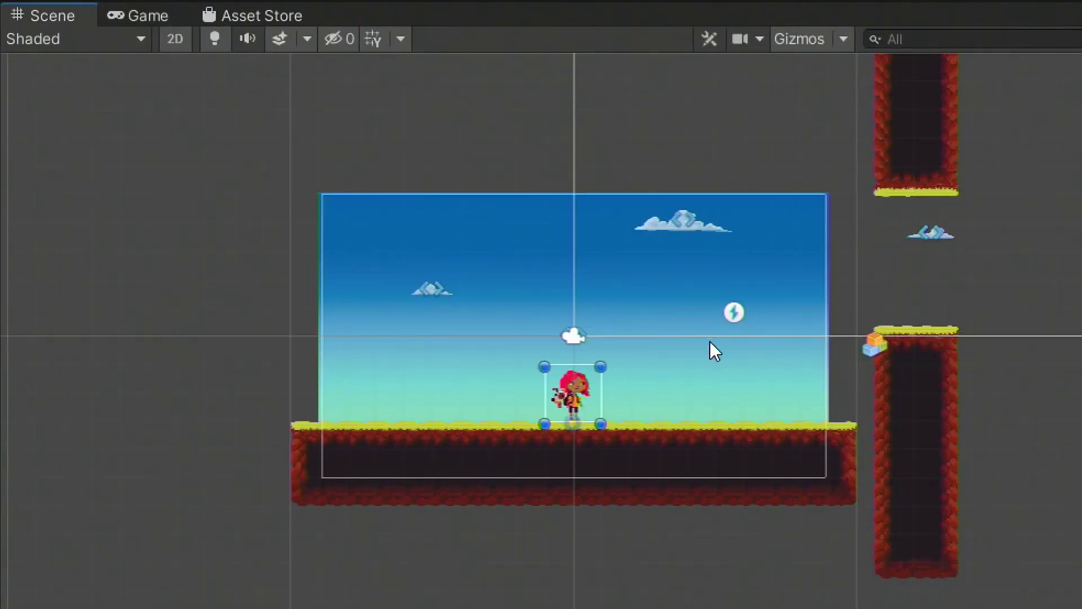
scroll(709, 340, up, 2)
scroll(710, 341, up, 3)
scroll(709, 341, up, 1)
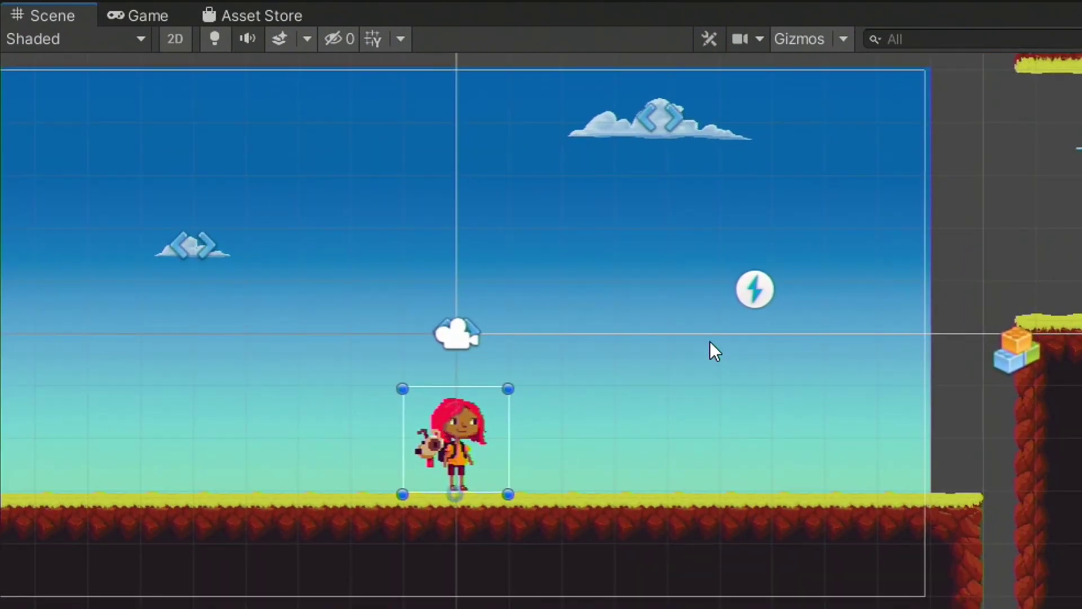
- Switch to the Move tool, pan to centre the camera frame, and hide gizmos
key(w)
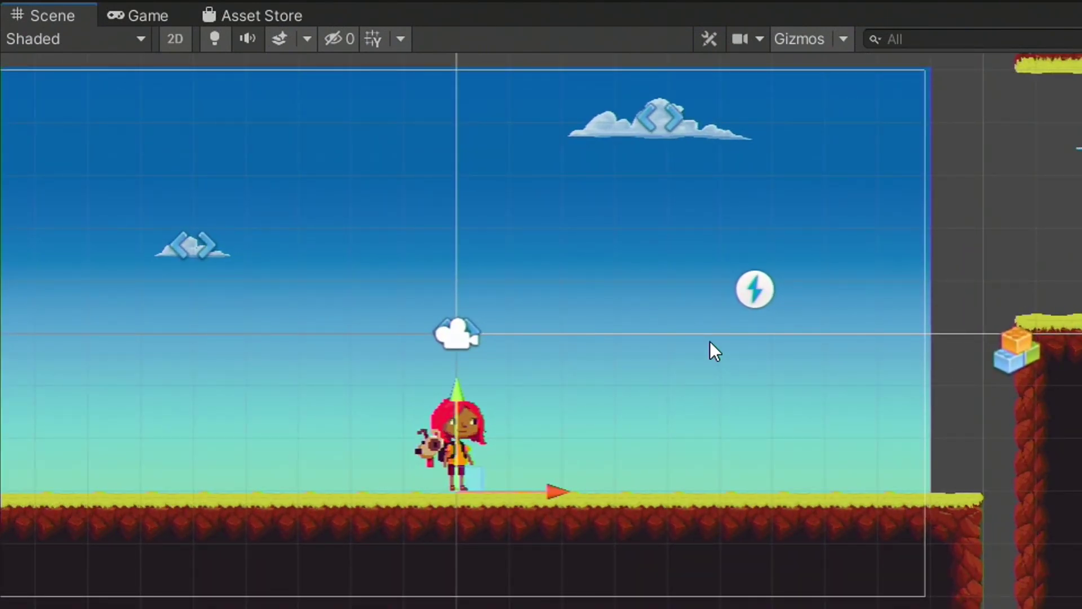
middle_drag(642, 422, 713, 421)
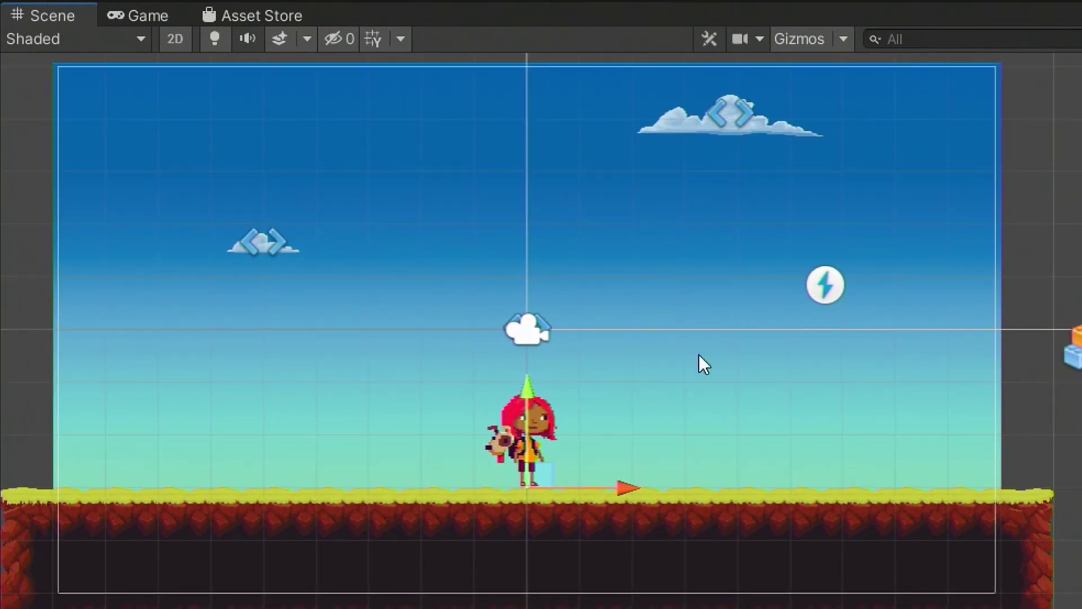
click(811, 36)
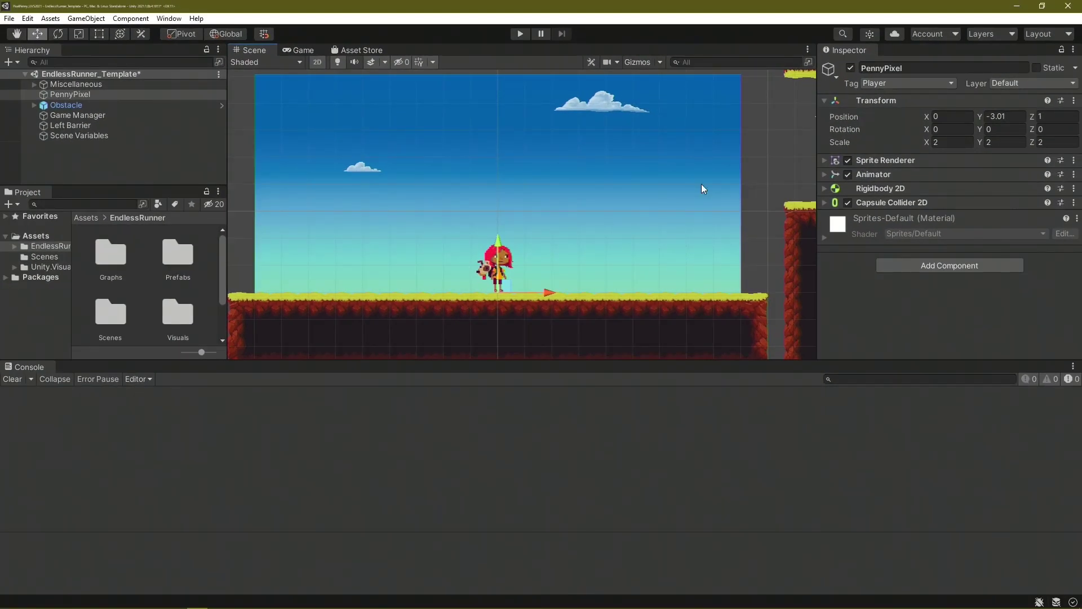
- From the Game view, add a Script Machine component to PennyPixel by searching 'machine'
click(298, 49)
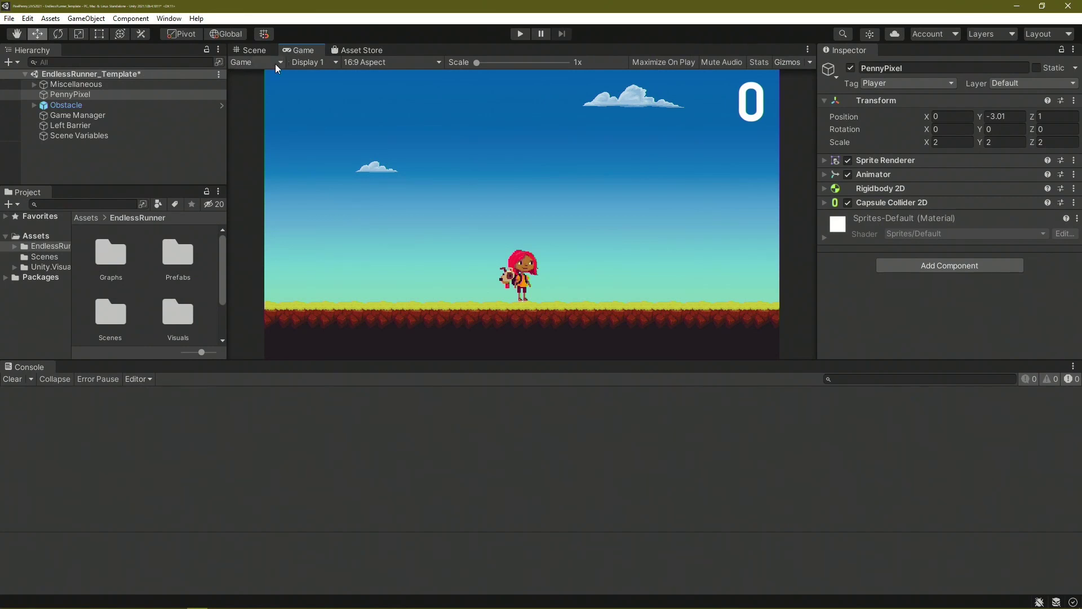
click(188, 96)
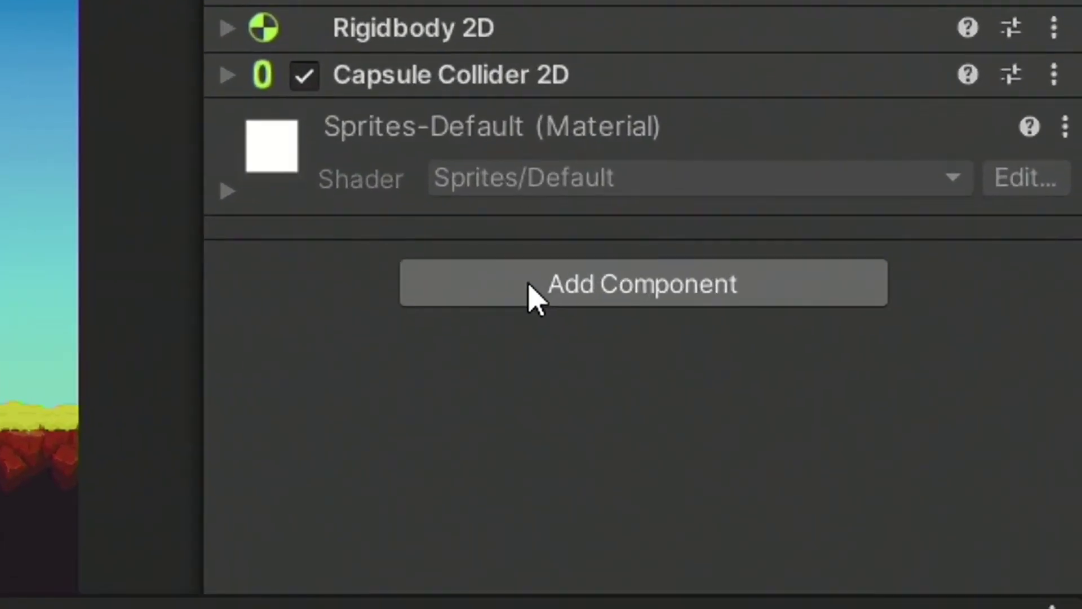
click(535, 299)
text(ma)
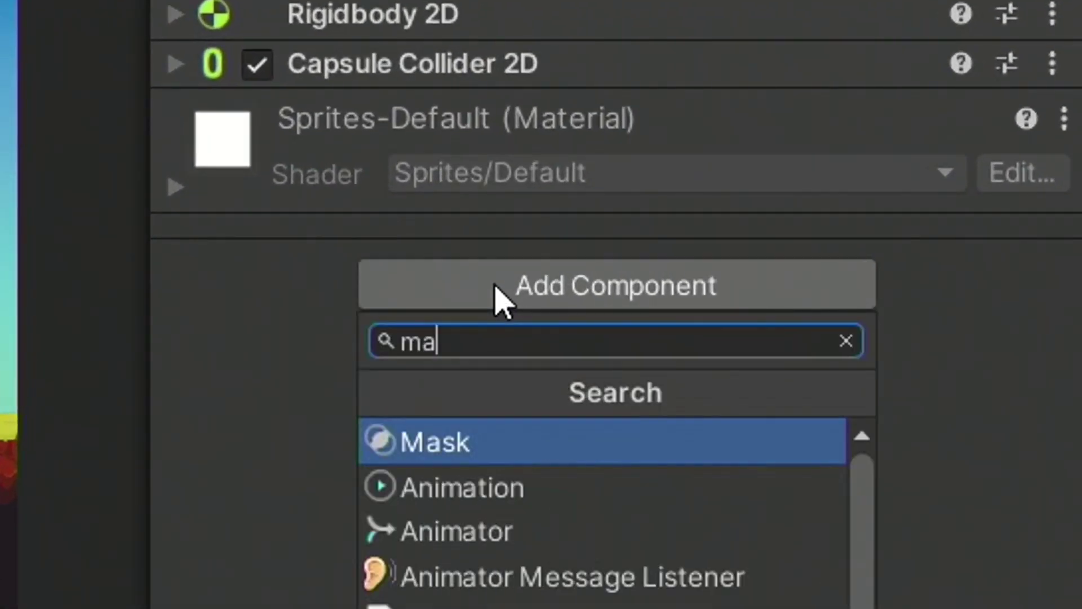
text(chine)
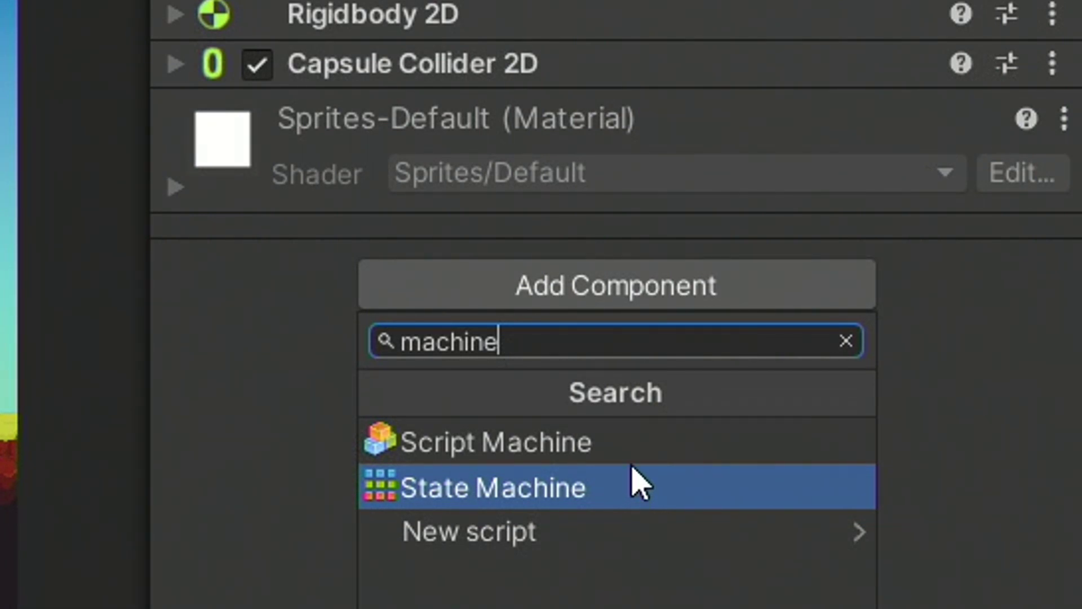
click(634, 442)
scroll(634, 442, down, 3)
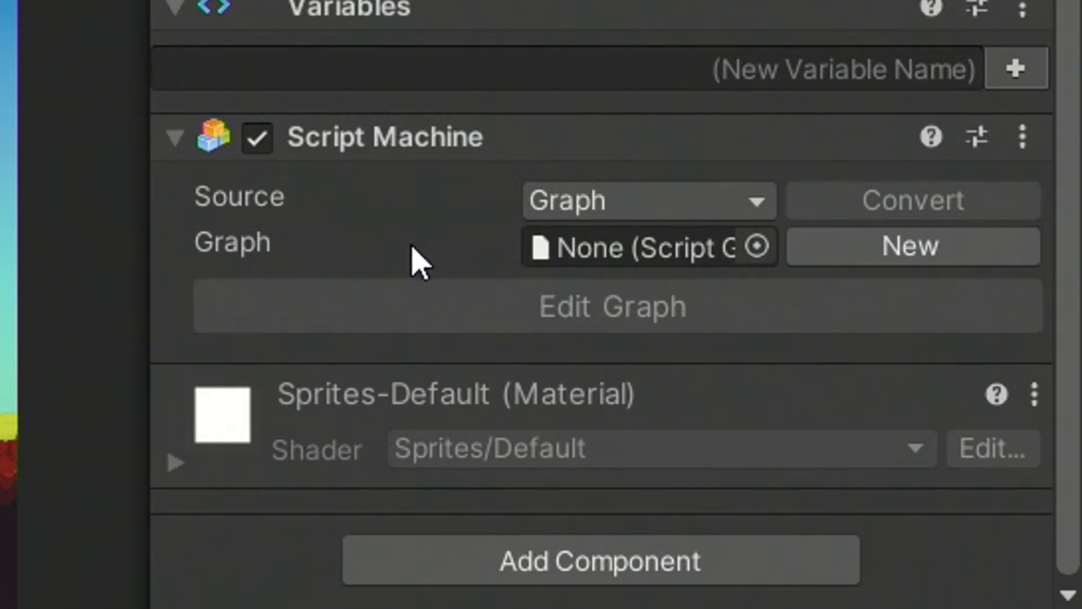
- Create a new graph titled 'Player Behavior', summarised 'Handles movement and animation.', and open it
click(652, 208)
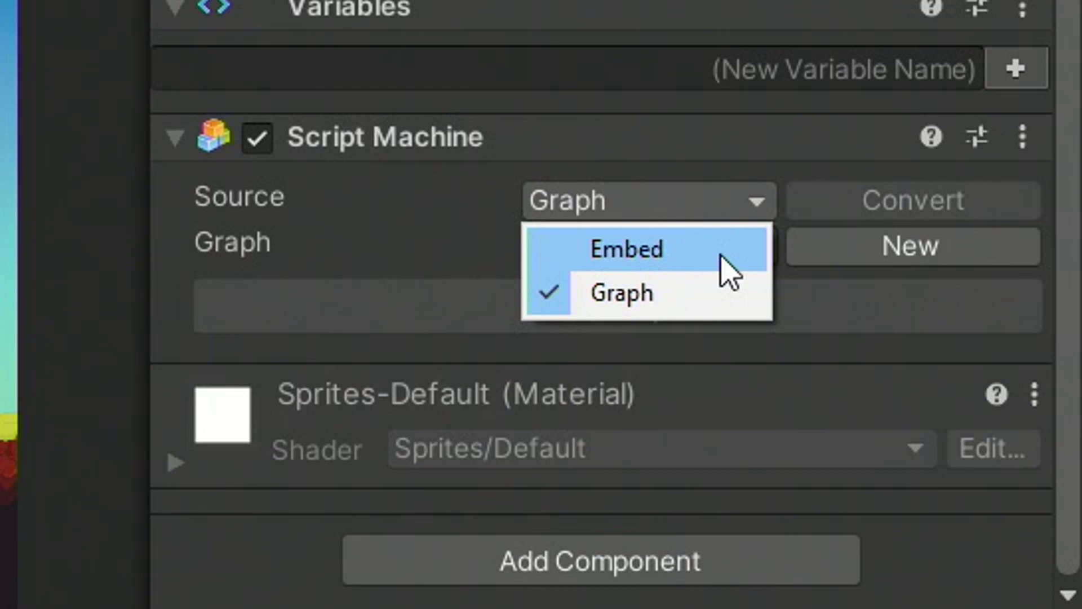
click(725, 294)
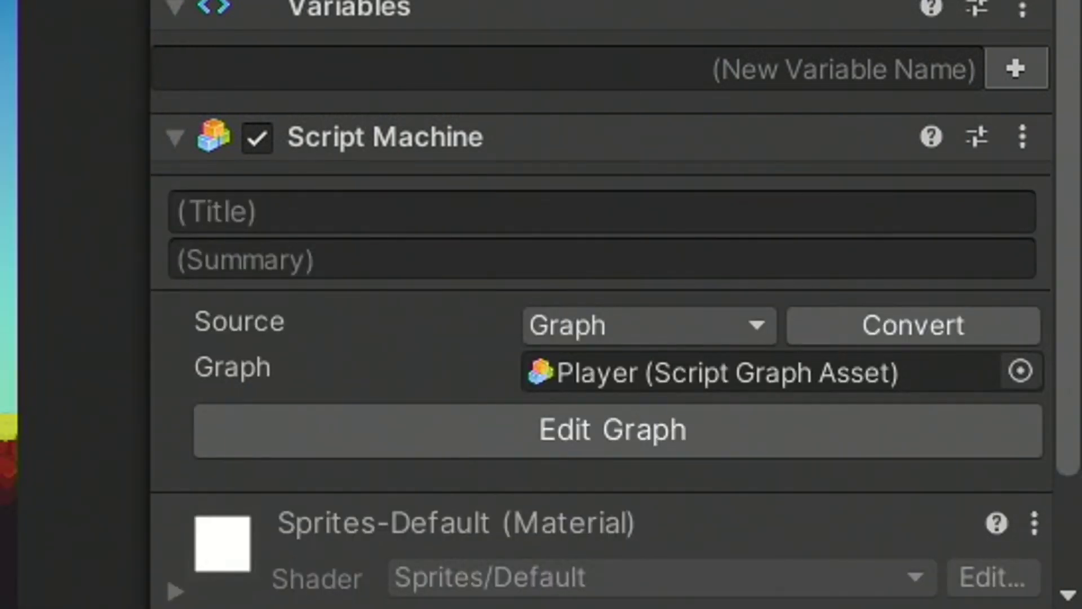
text(Player B)
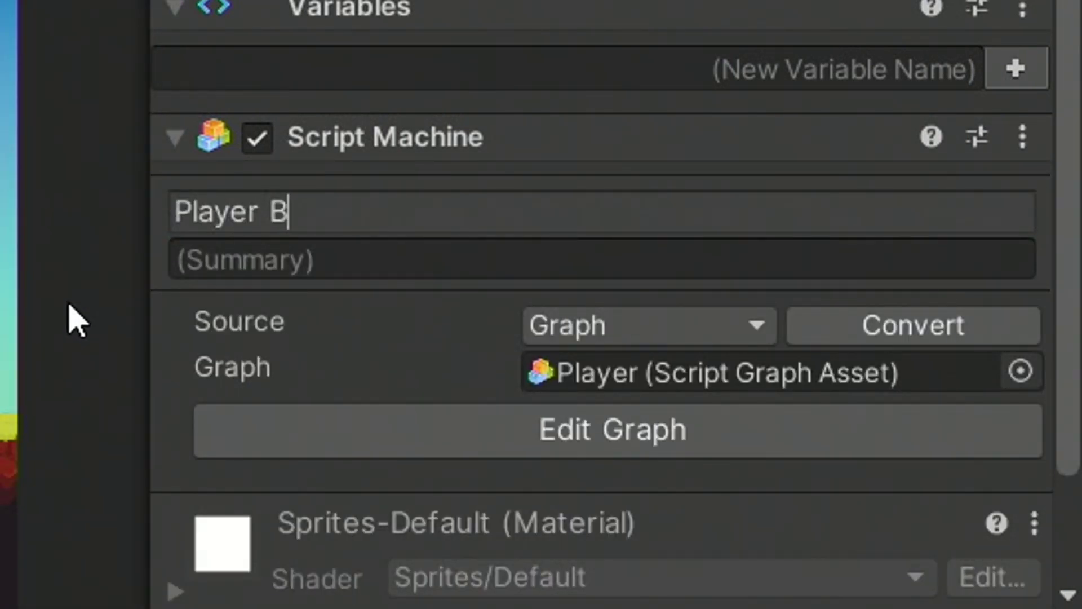
text(ehavior)
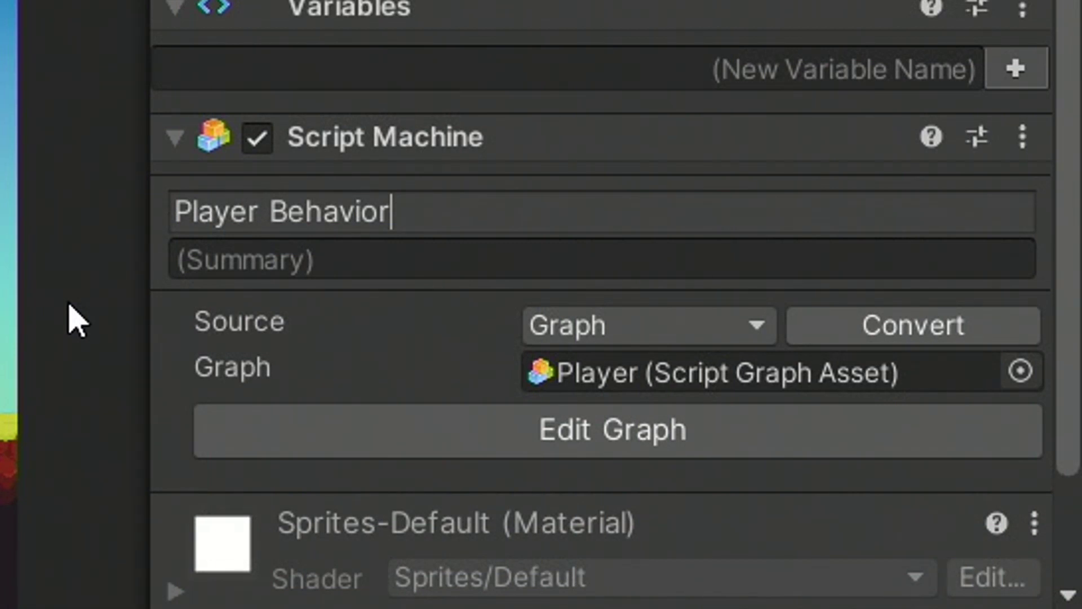
click(211, 254)
text(Handles moveme)
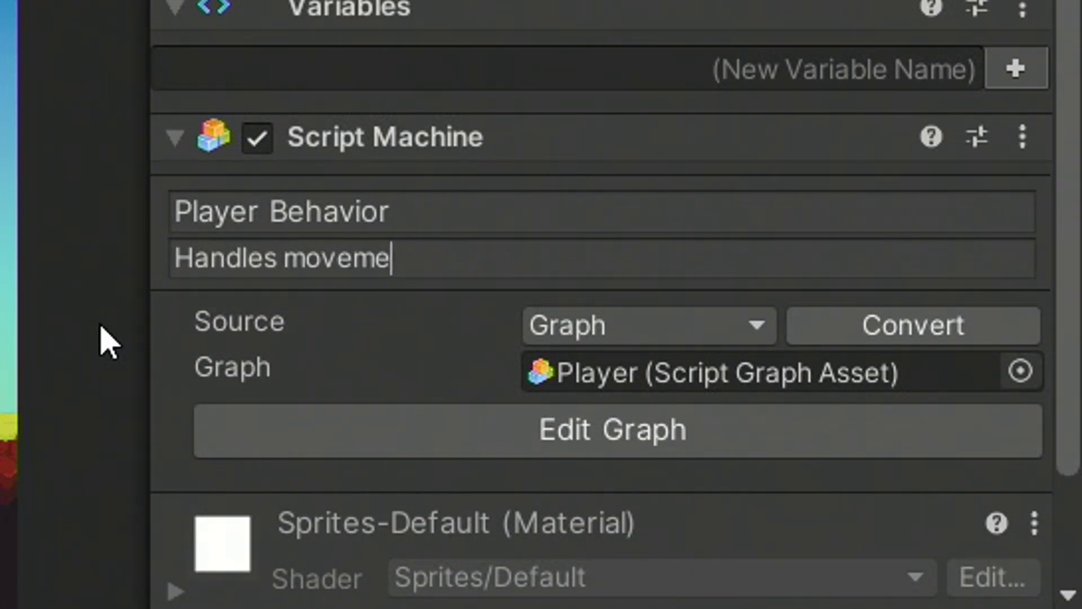
text(nt and animation)
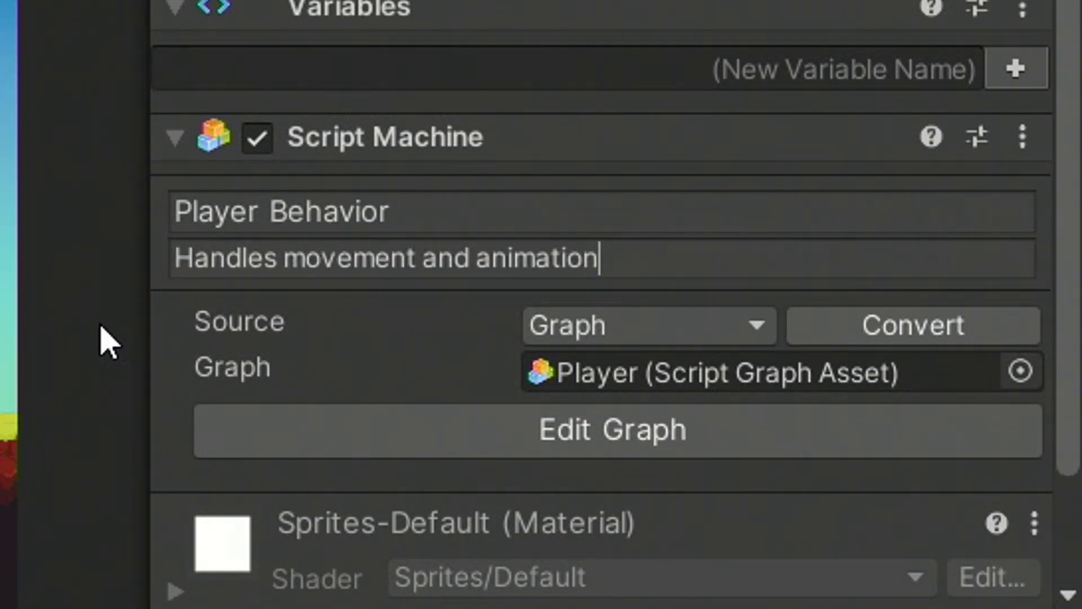
text(.)
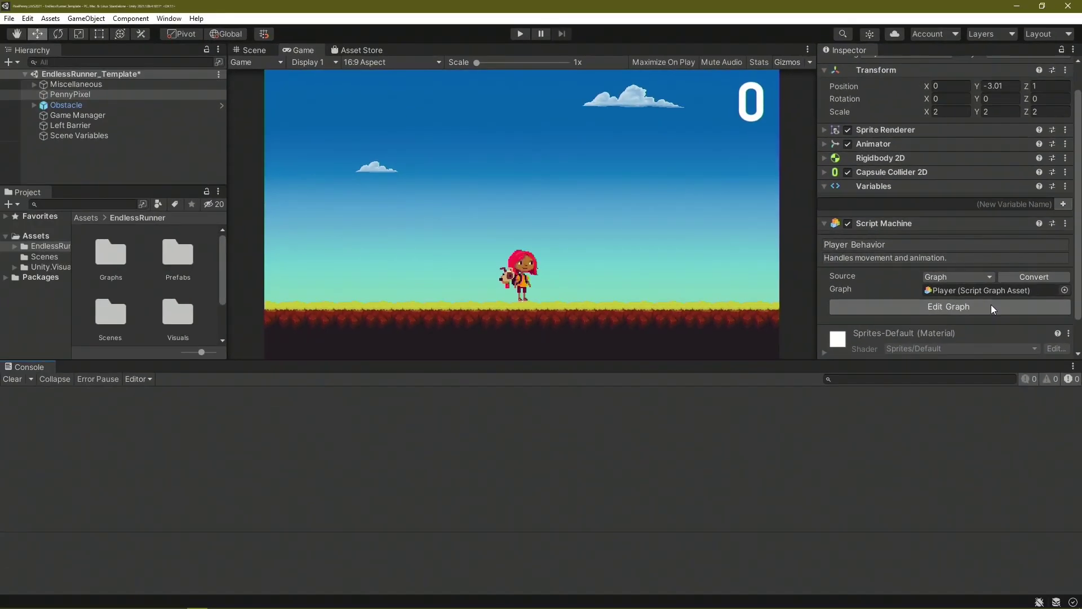
click(993, 308)
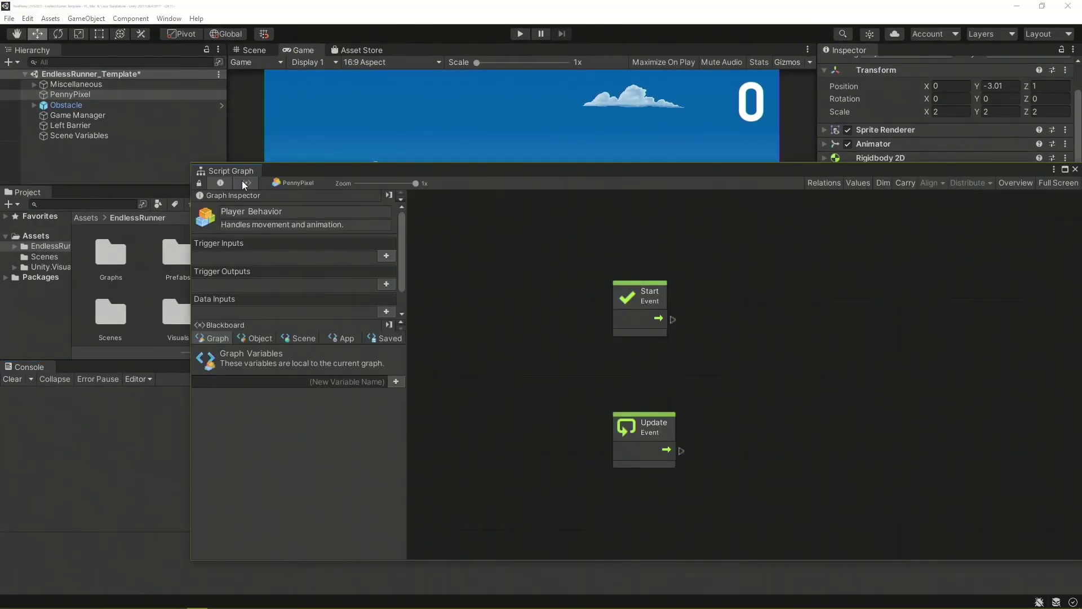
- Dock the Script Graph beside the Console, delete Start and Update nodes, show the Graph Inspector
drag(230, 168, 151, 364)
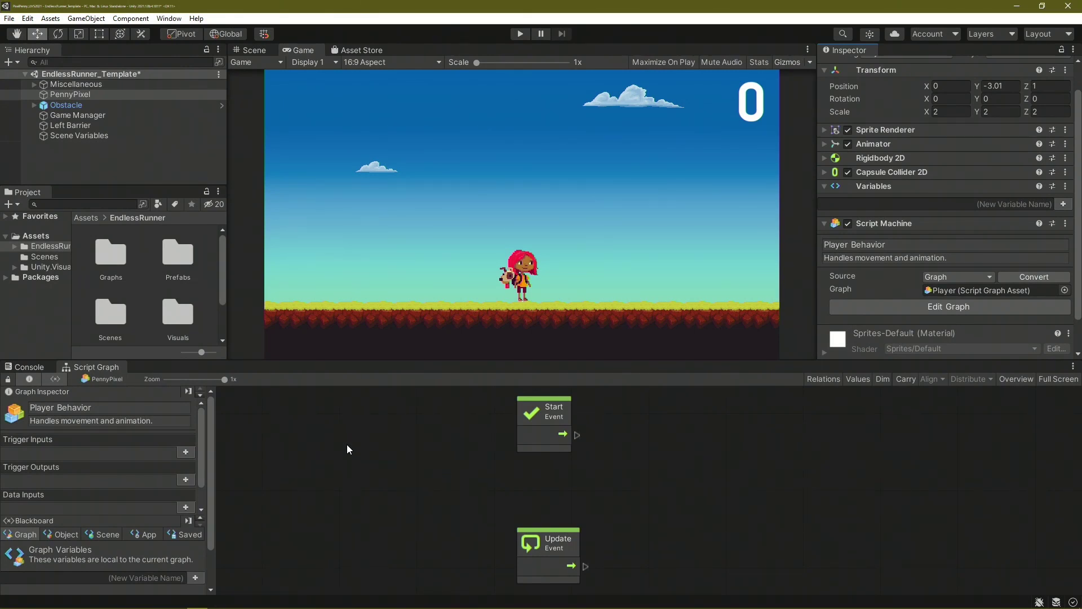
drag(418, 424, 614, 568)
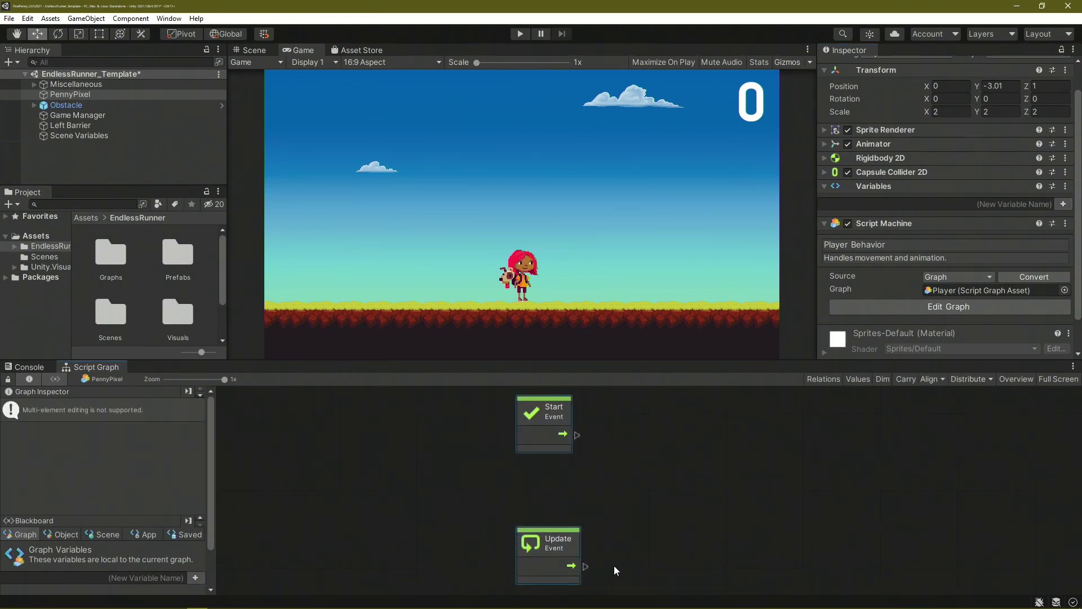
key(Delete)
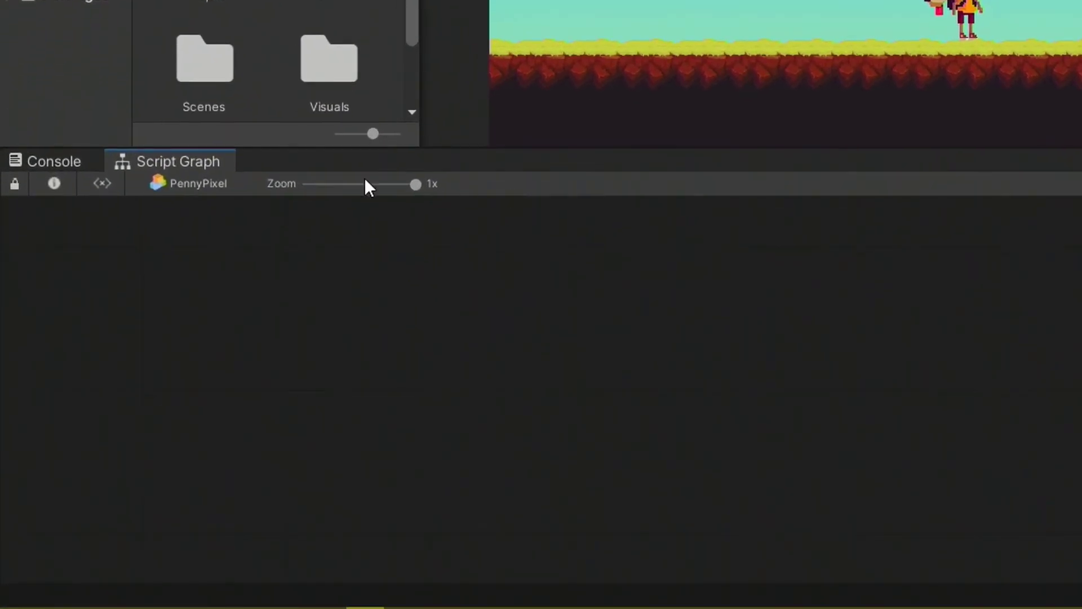
click(55, 184)
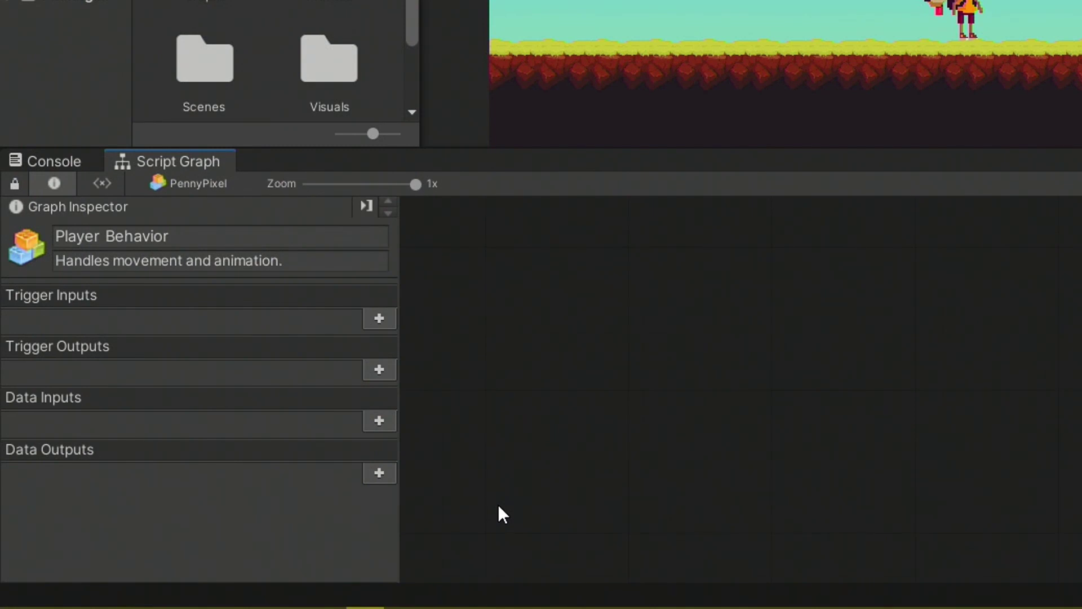
right_click(556, 415)
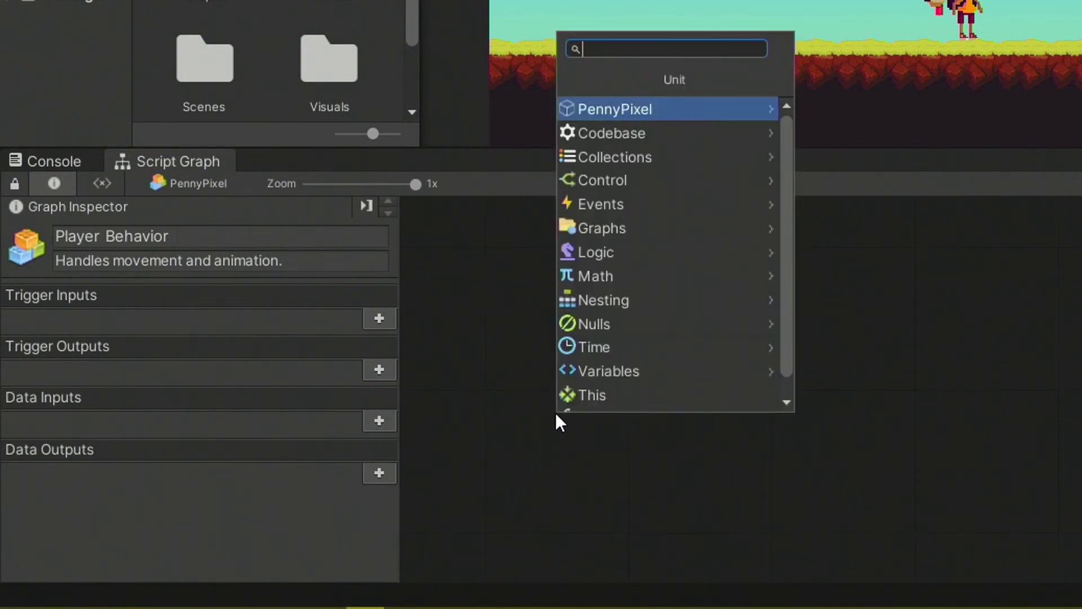
text(set velocity)
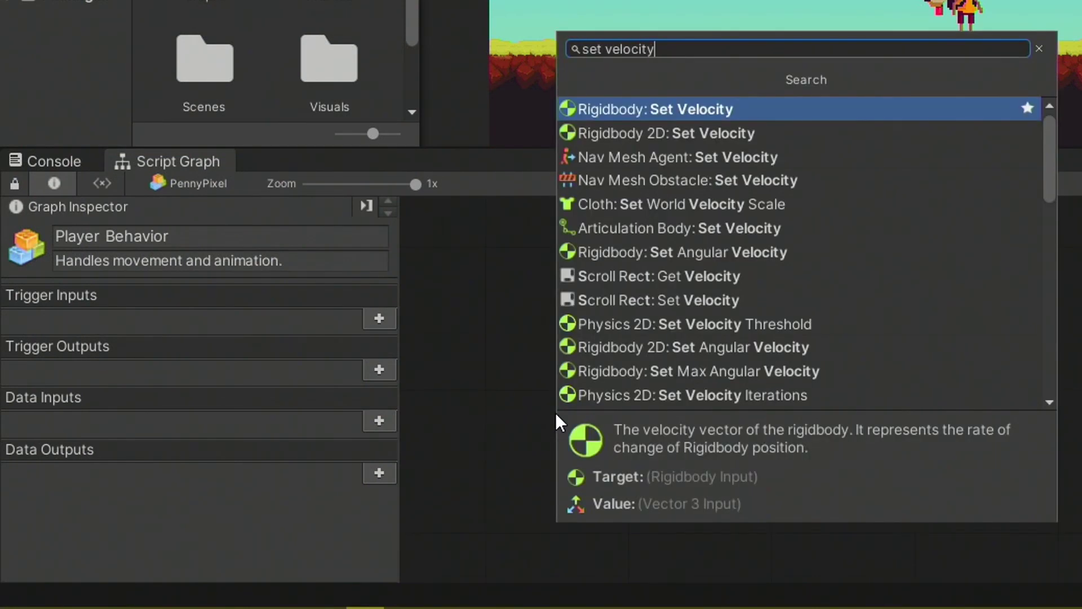
click(697, 136)
drag(635, 414, 647, 343)
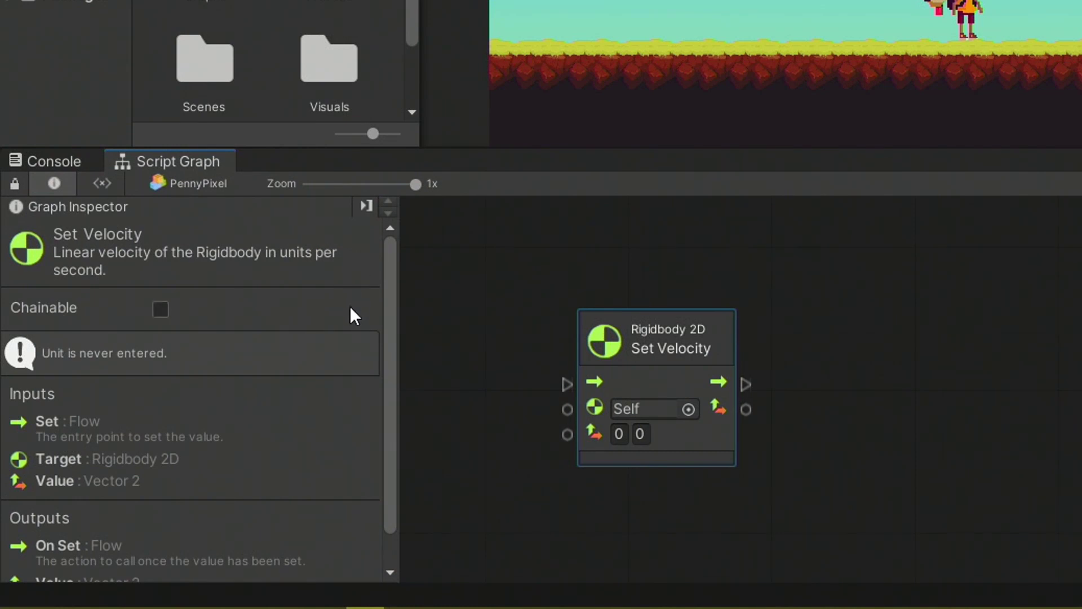
scroll(340, 415, down, 3)
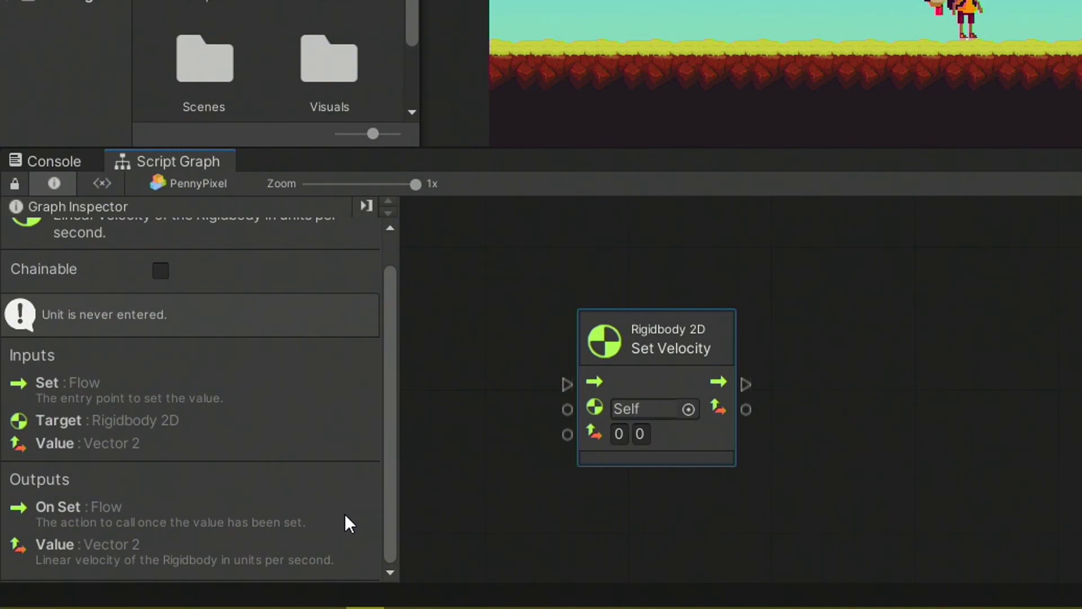
scroll(345, 516, up, 3)
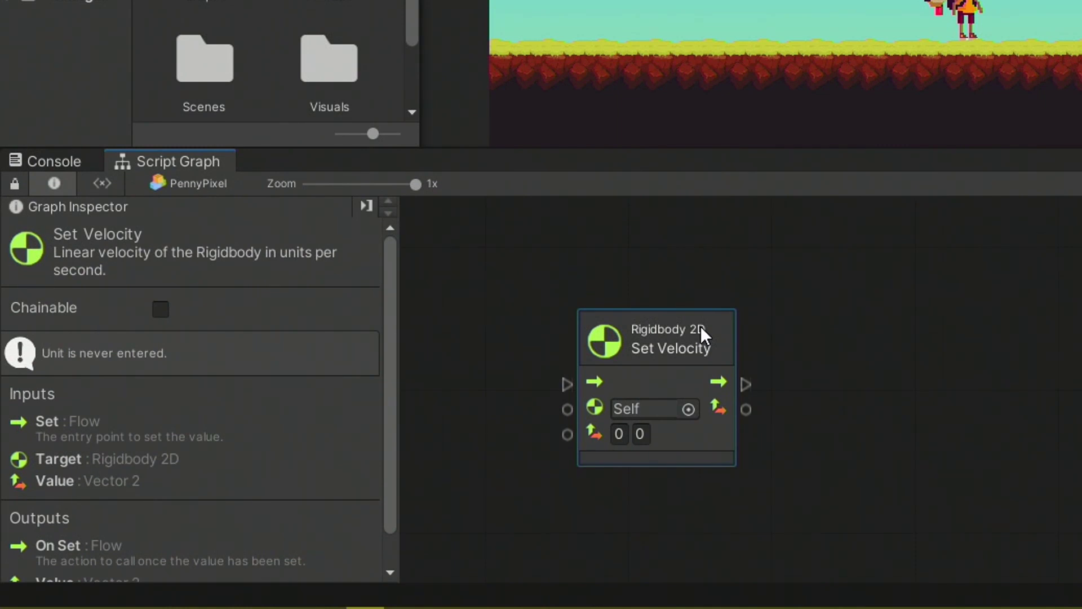
key(Delete)
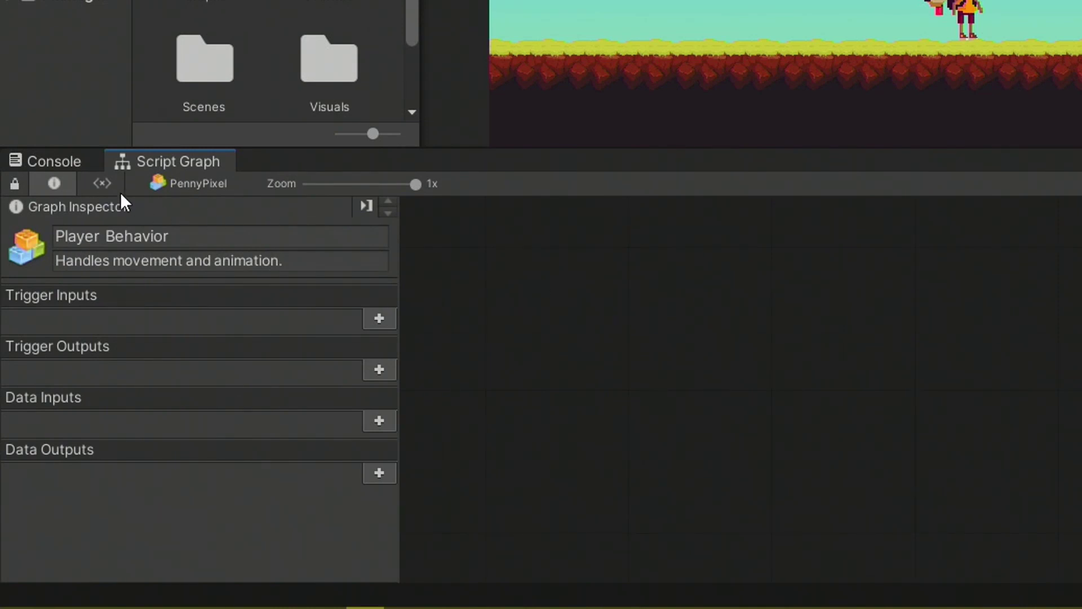
- Swap the Graph Inspector for the Blackboard and browse Object, Scene, App, Saved variables, ending on Object
click(55, 184)
click(101, 187)
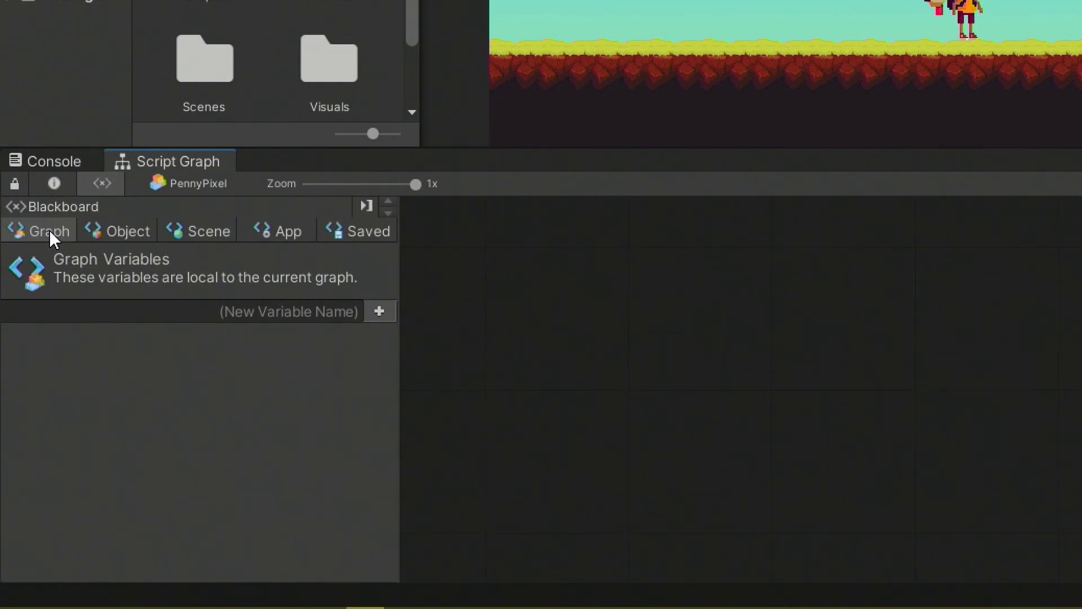
click(148, 241)
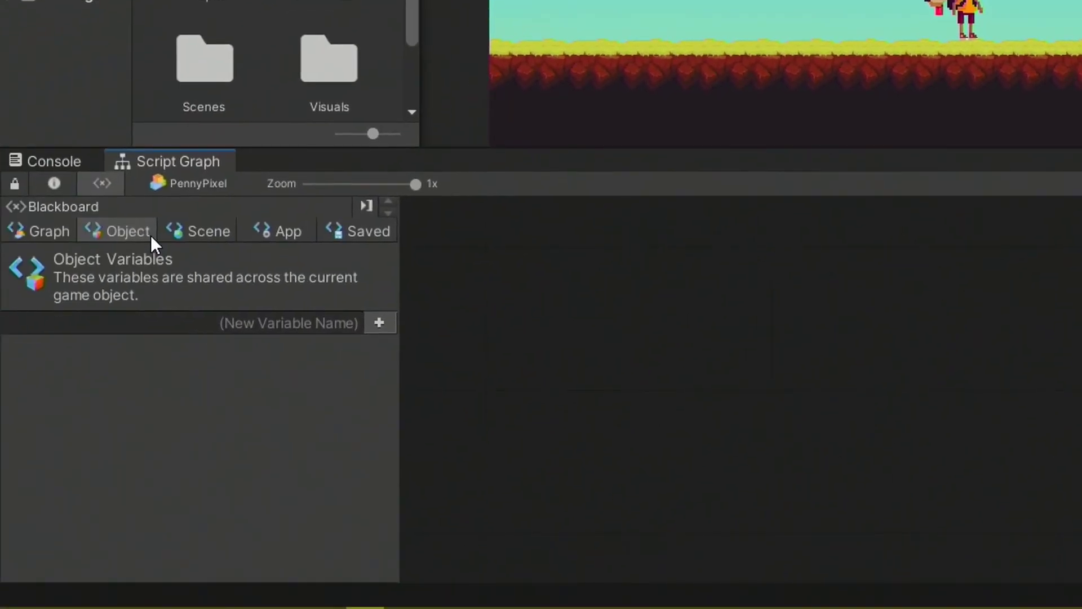
click(217, 234)
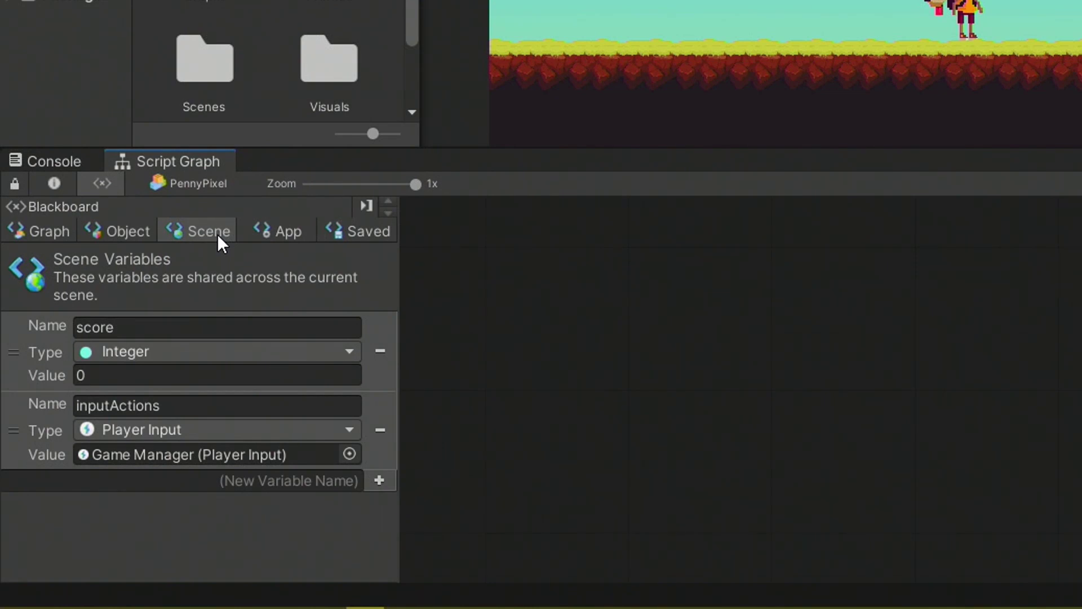
click(269, 230)
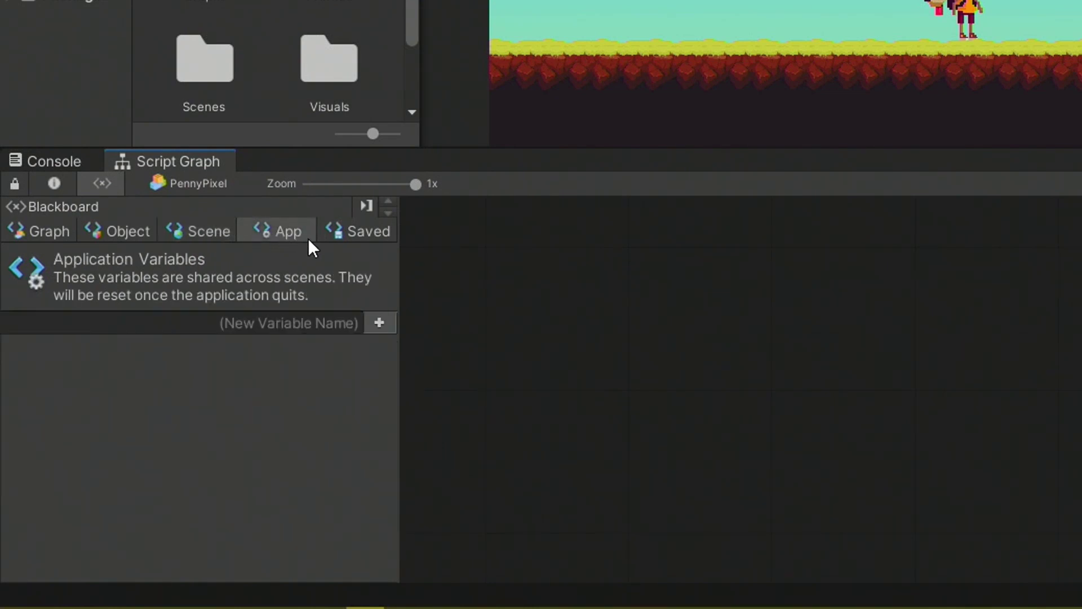
click(339, 239)
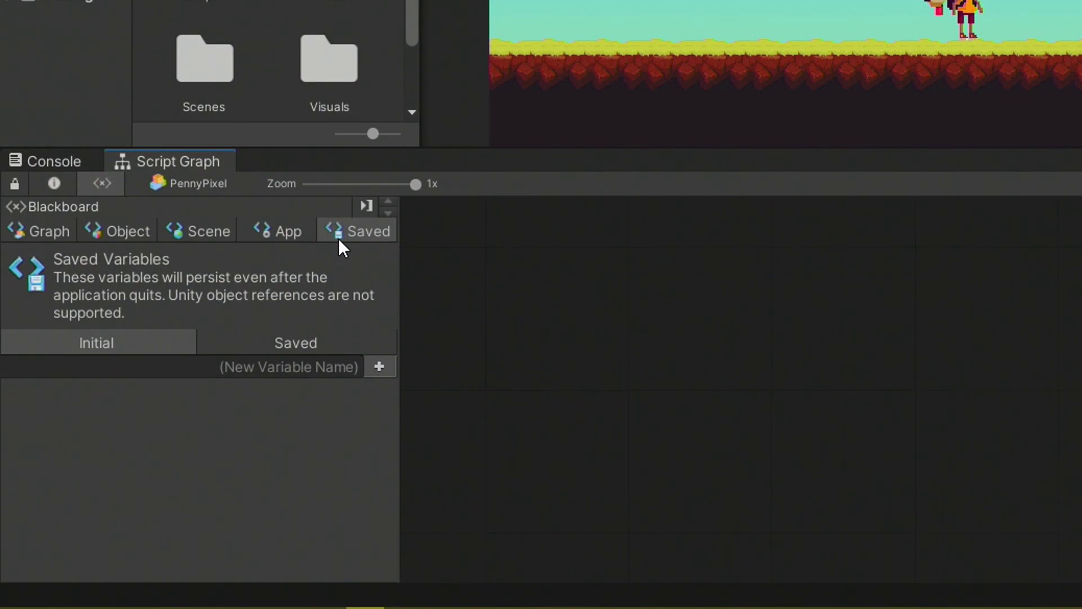
click(138, 233)
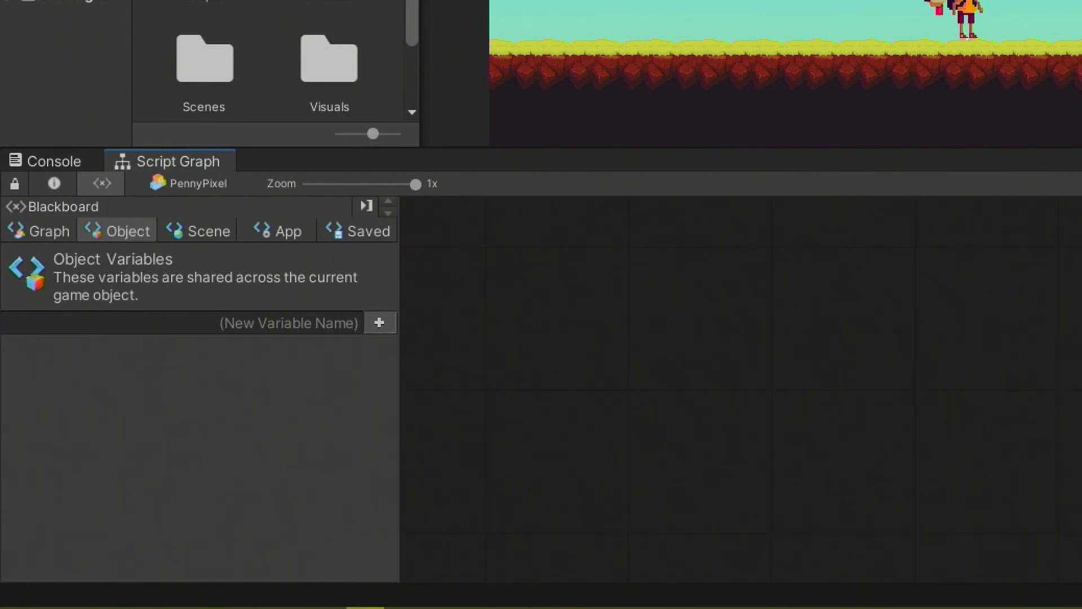
- In the Blackboard's Object tab, create the Float variable jumpStrength and set it to 8
click(319, 322)
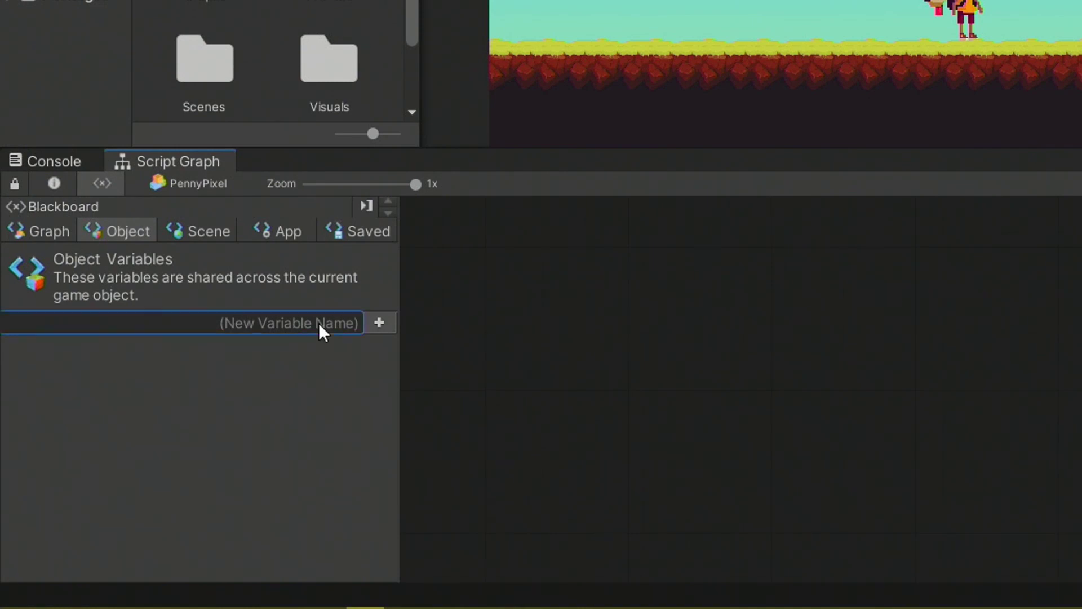
text(jumpS)
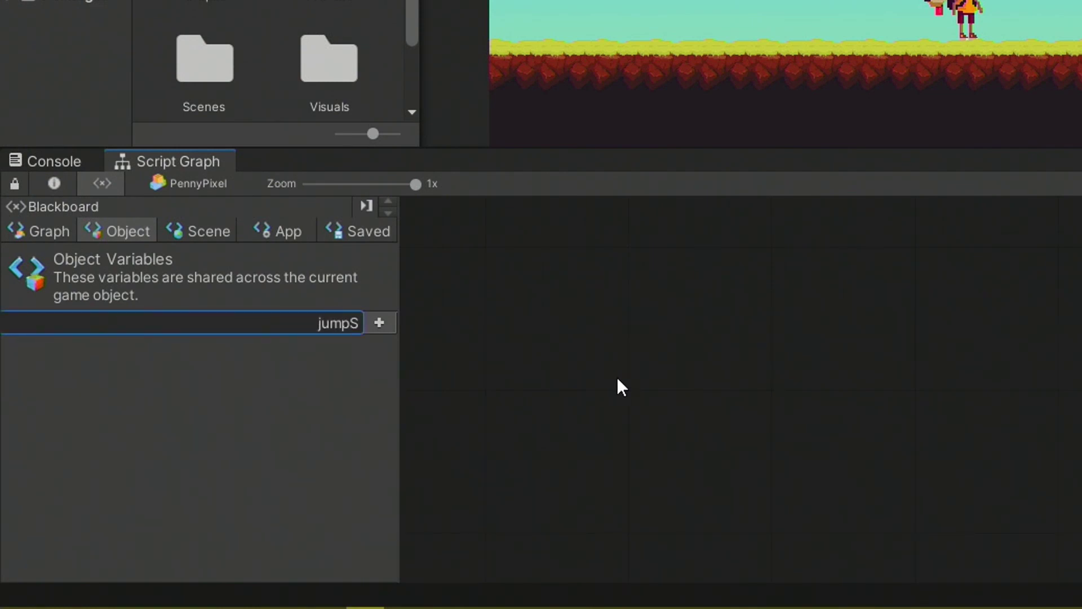
text(trength)
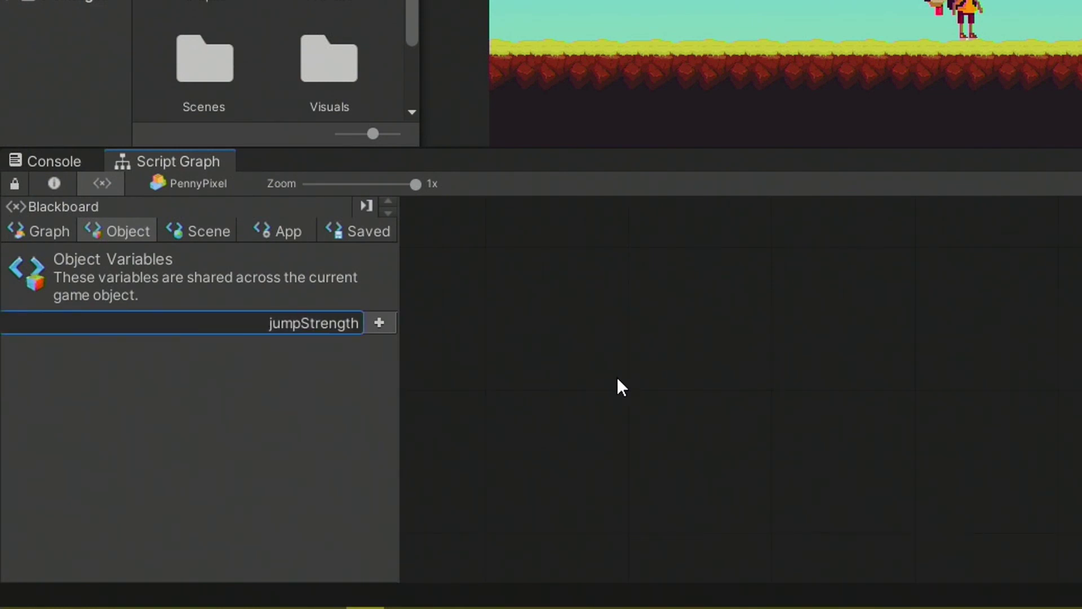
click(389, 322)
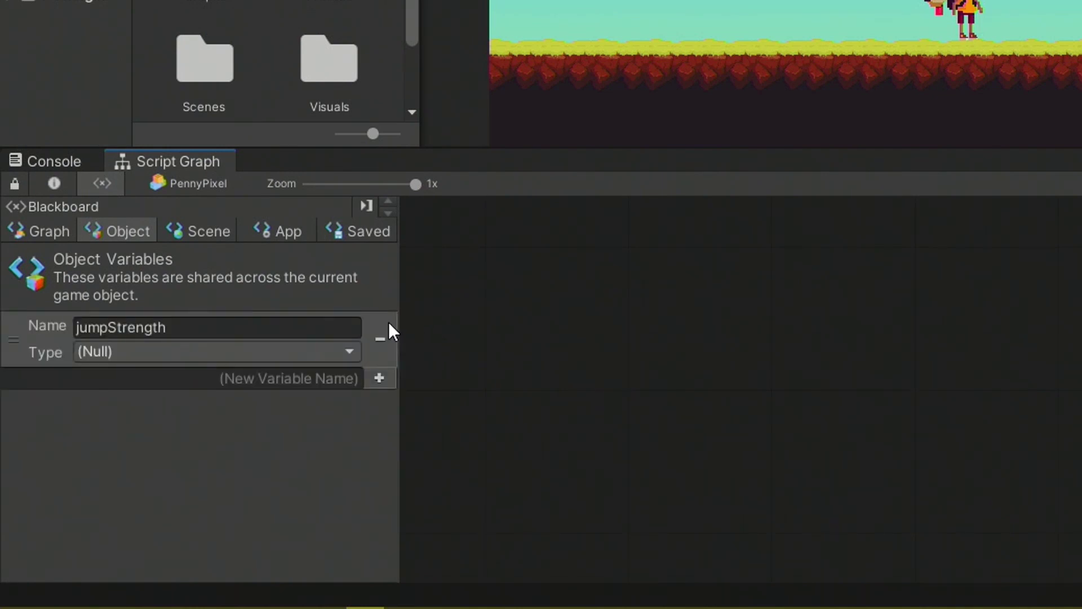
click(312, 351)
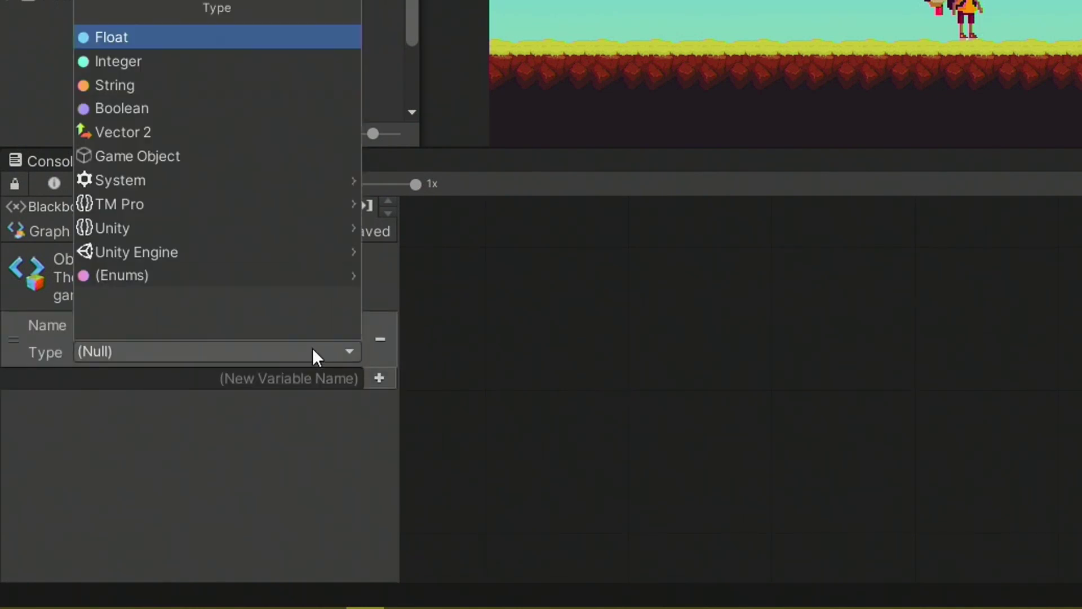
click(221, 41)
click(249, 371)
text(8)
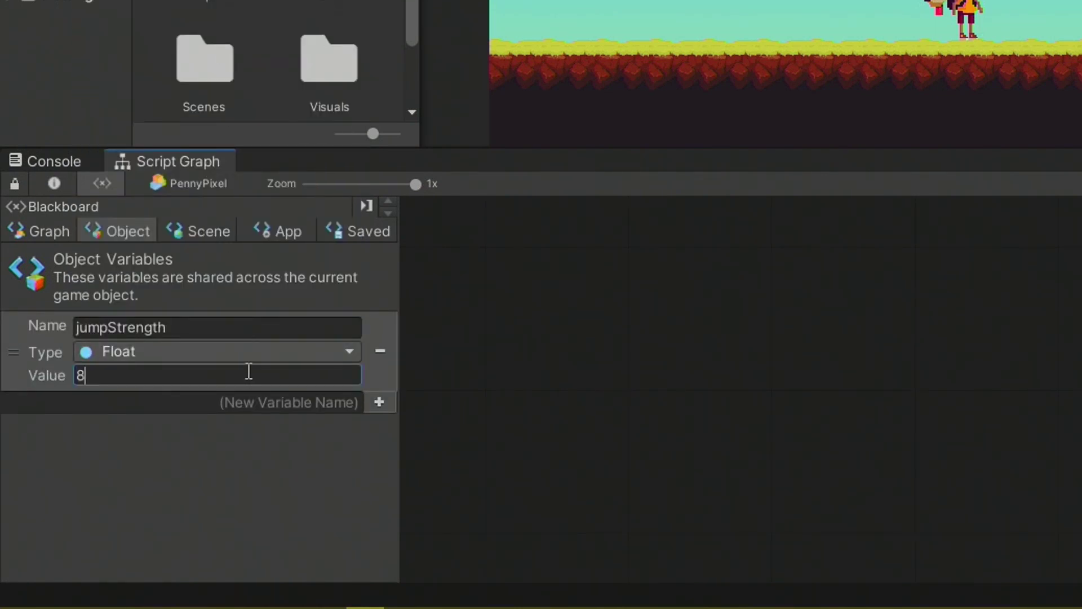
click(480, 366)
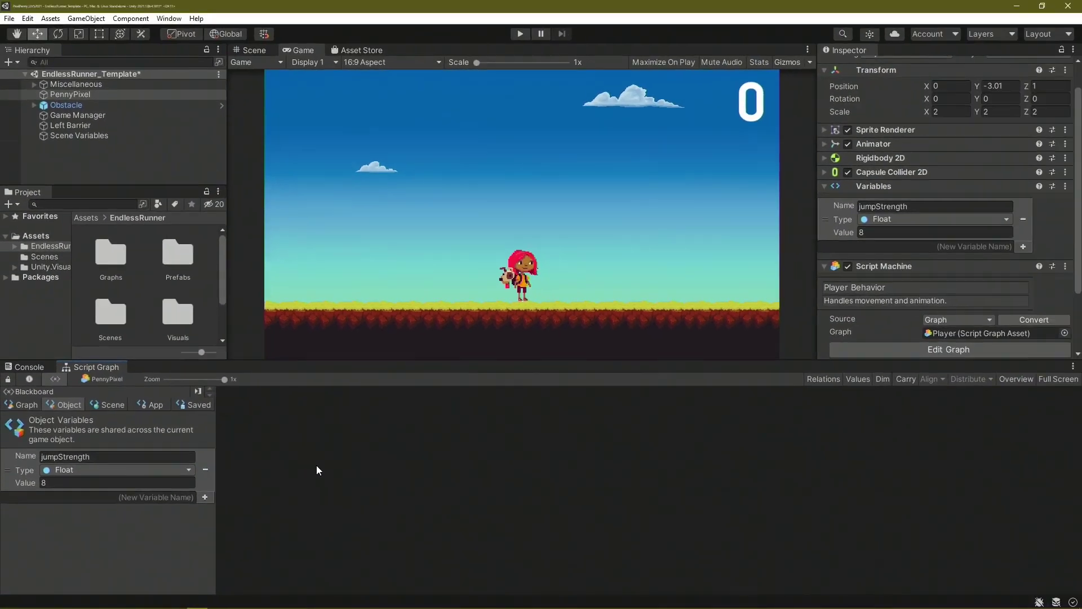
- Add an On Input System Event Button node to the graph and move it up and right
right_click(317, 465)
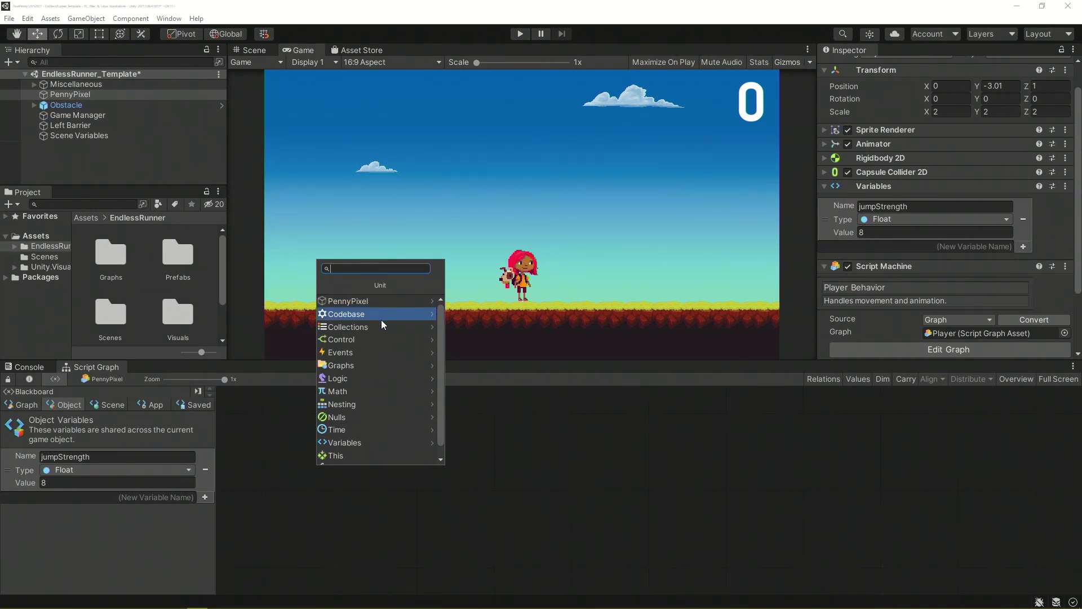
click(380, 350)
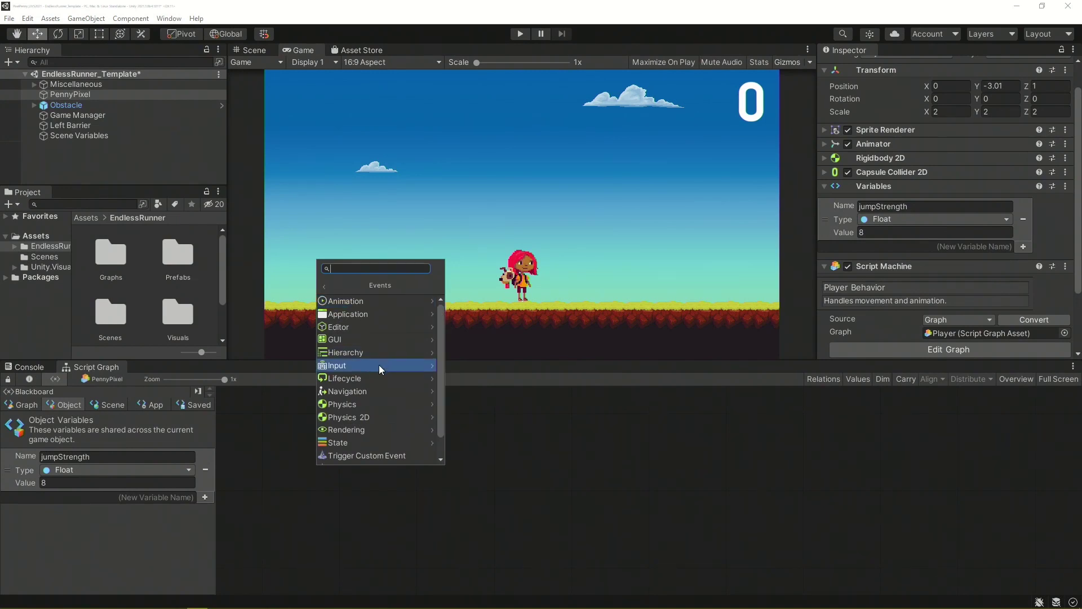
click(379, 365)
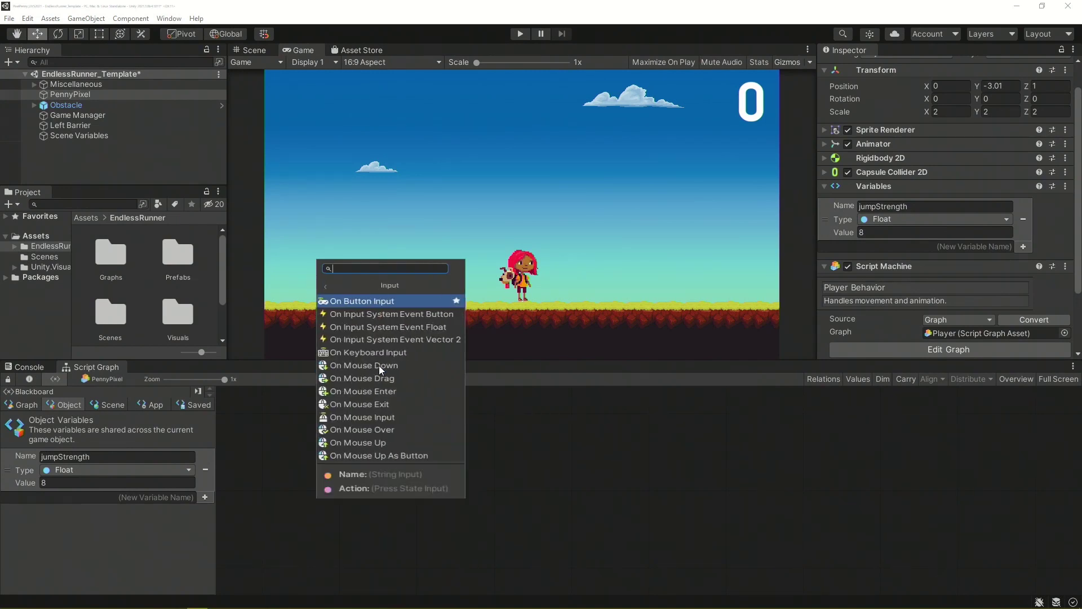
click(381, 318)
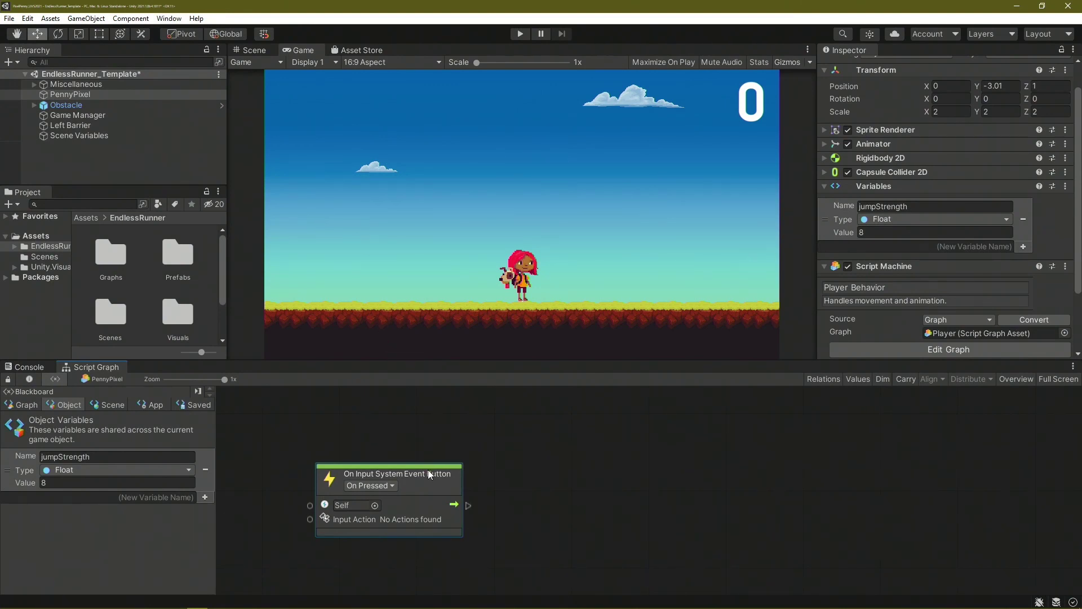
drag(428, 468, 514, 436)
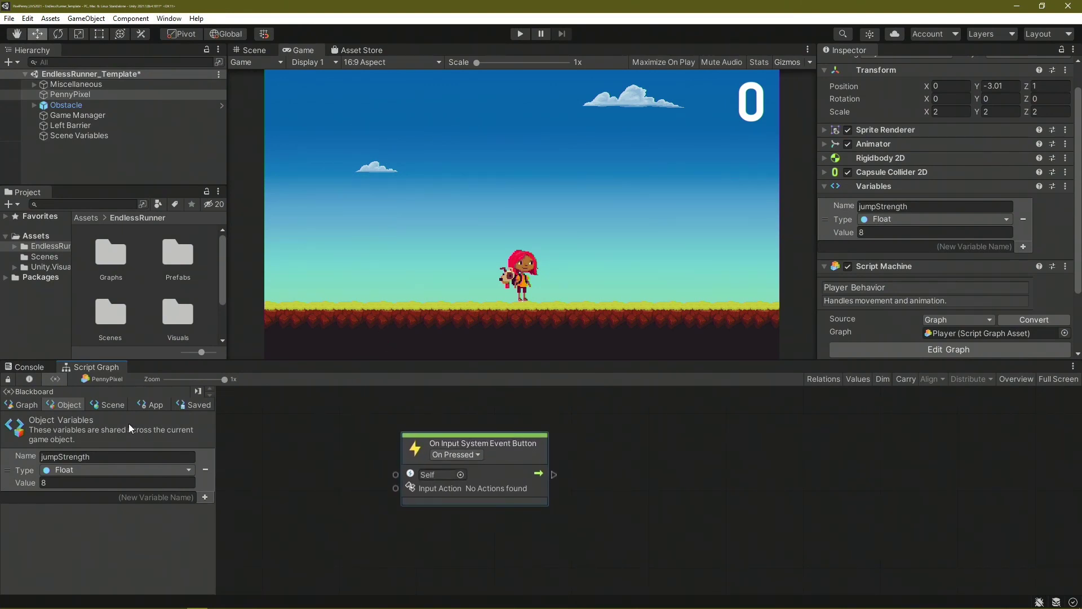
- Feed the inputActions scene variable into the event's Target and set it to Jump, On Hold
click(107, 404)
mouse_move(7, 512)
mouse_down()
mouse_move(225, 461)
mouse_move(251, 476)
mouse_up()
drag(353, 516, 397, 474)
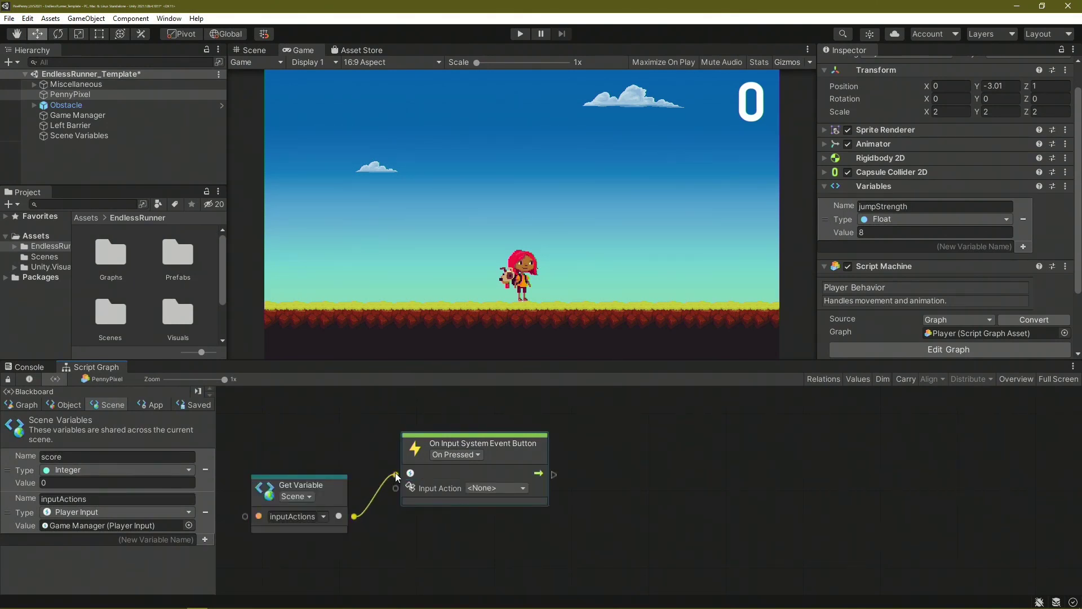
click(486, 488)
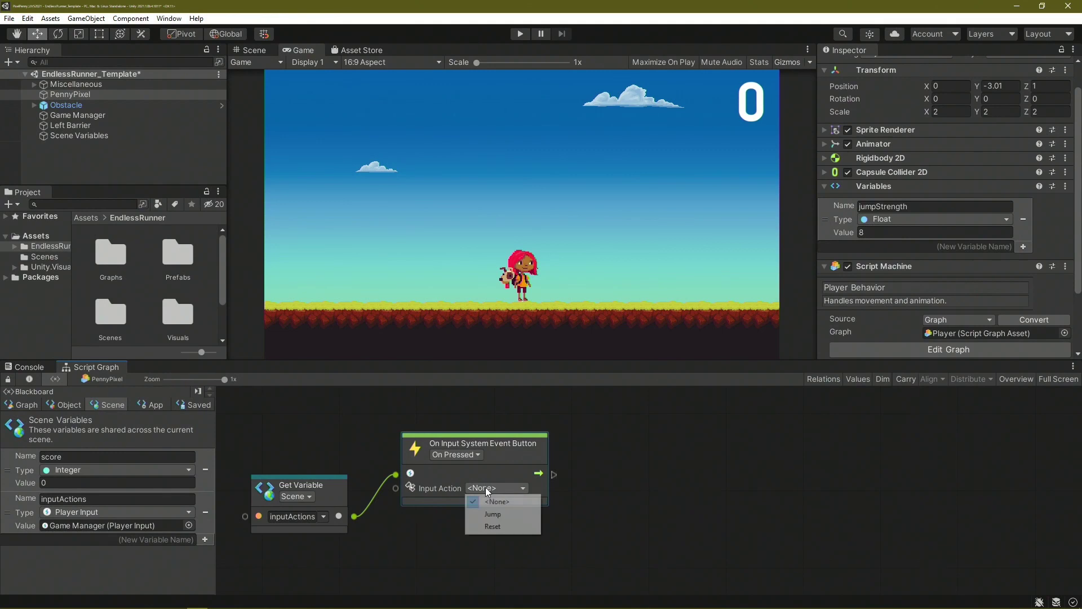
click(504, 512)
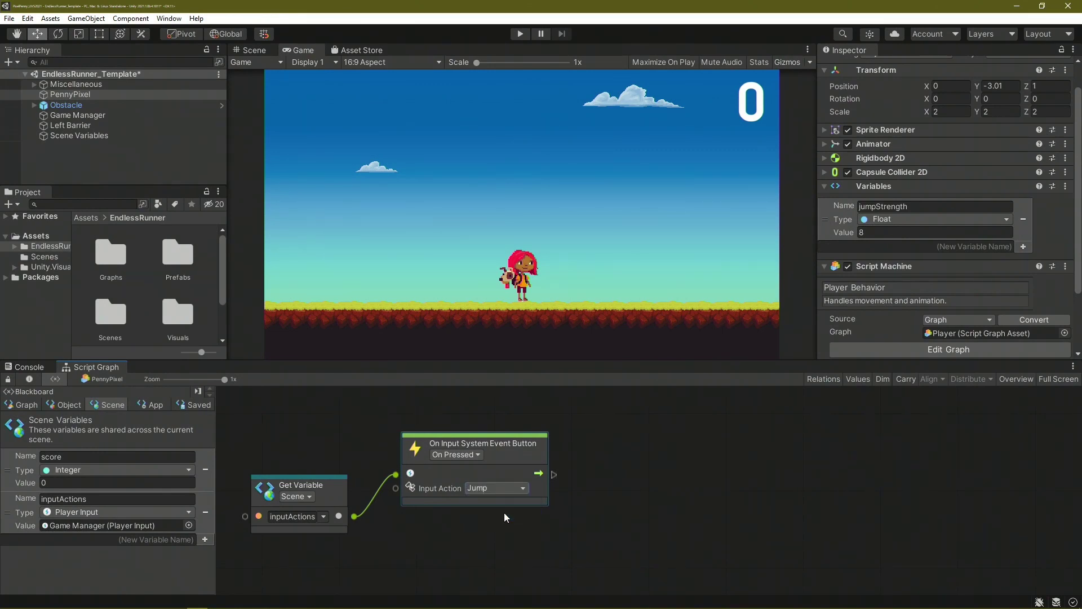
click(478, 456)
click(486, 480)
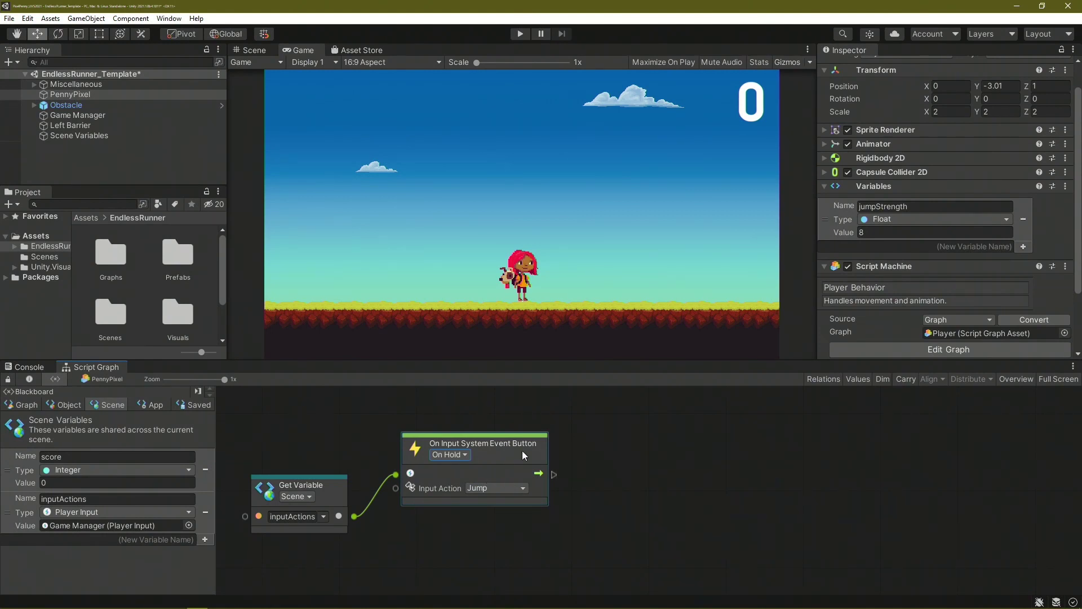
click(570, 451)
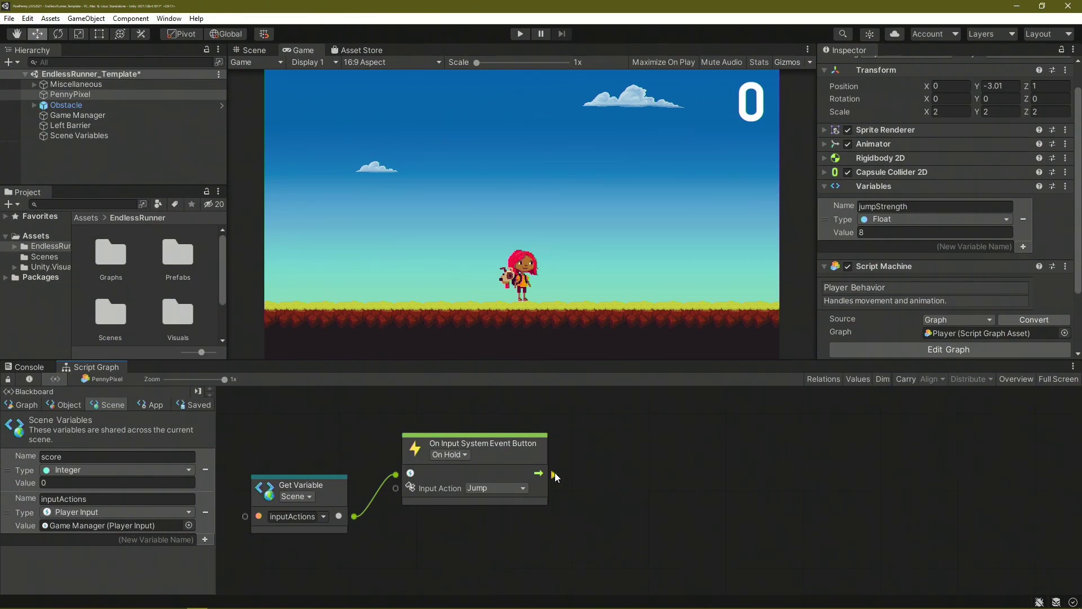
- Add a Create Vector 2 (X, Y) node by searching 'create vector 2'
right_click(624, 441)
text(create)
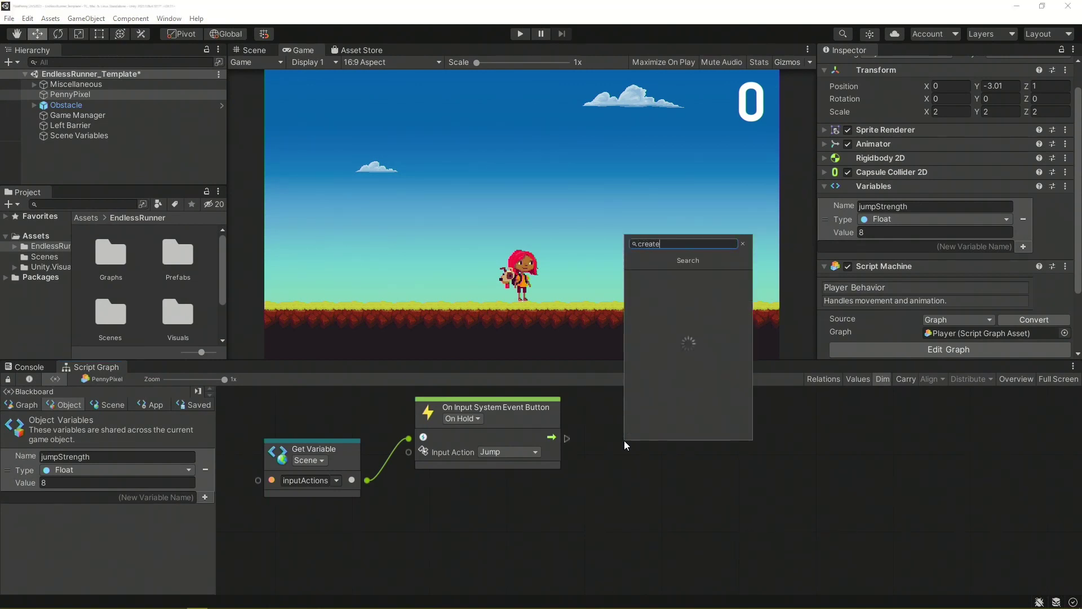
text( vector)
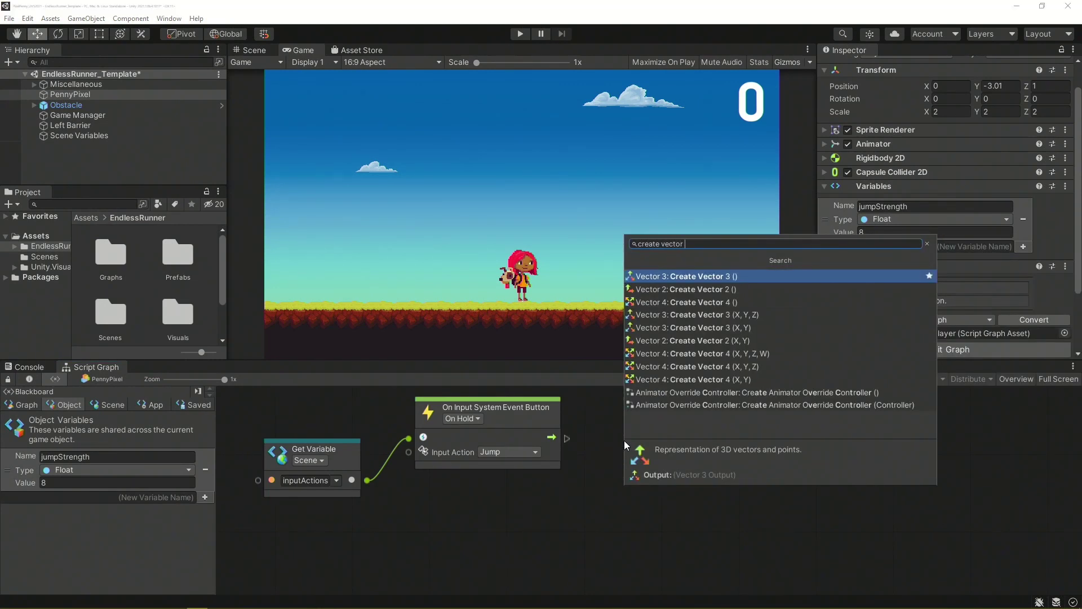
text( 2)
key(Down)
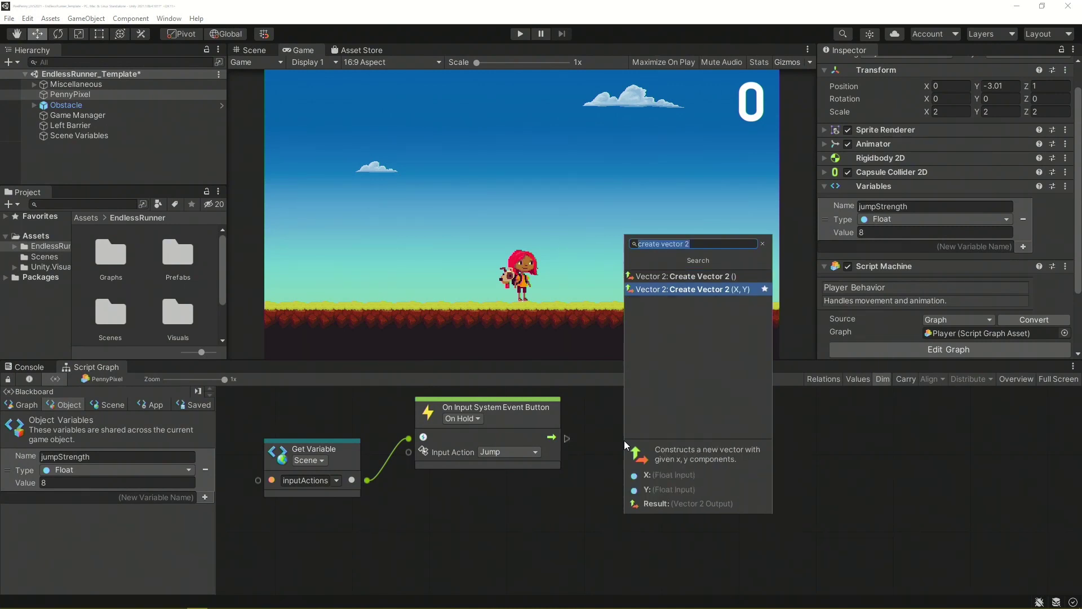
click(701, 289)
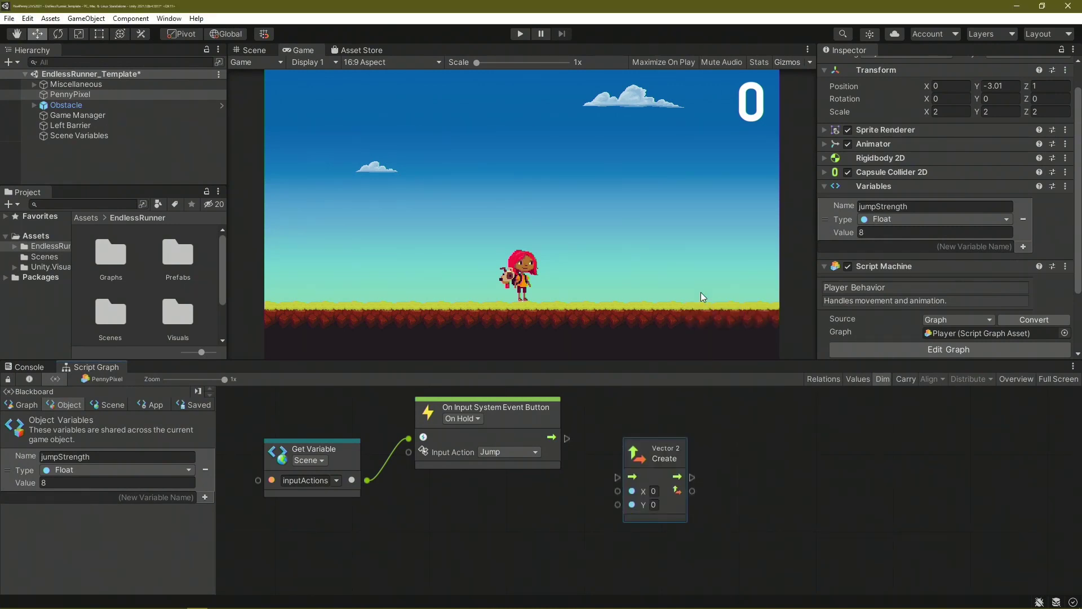
- Add a Rigidbody 2D Get Velocity node below the Get Variable node and pull a connection from it
right_click(357, 542)
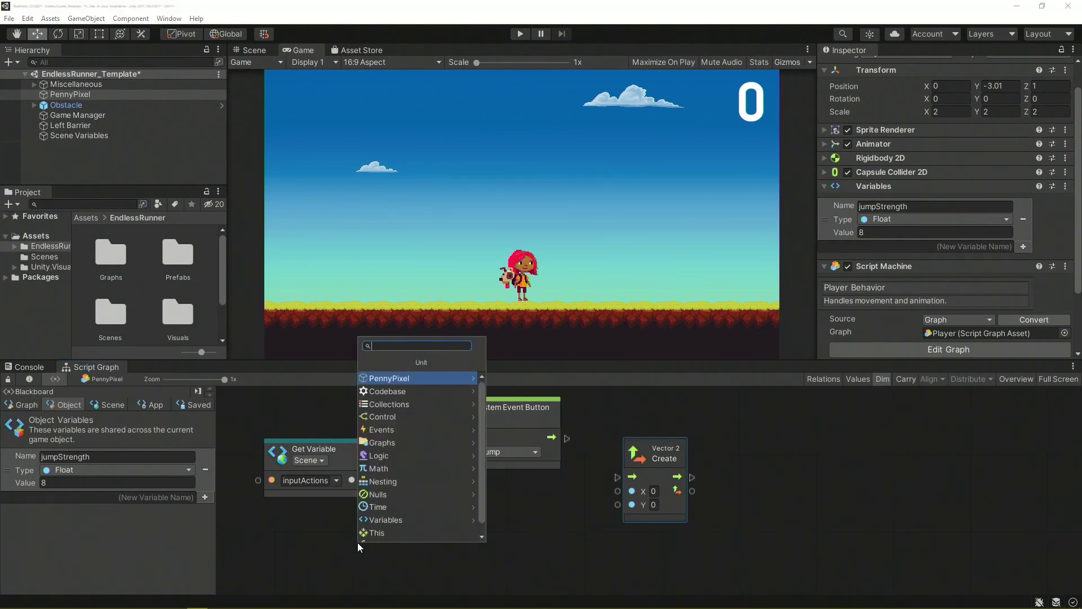
text(get velocity)
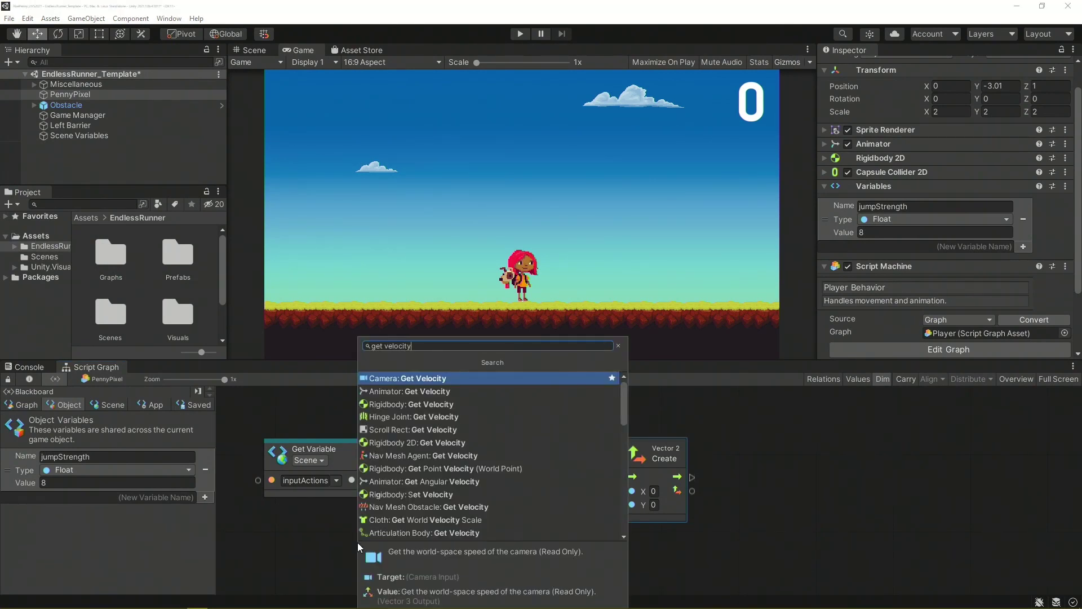
click(406, 442)
drag(417, 532, 337, 531)
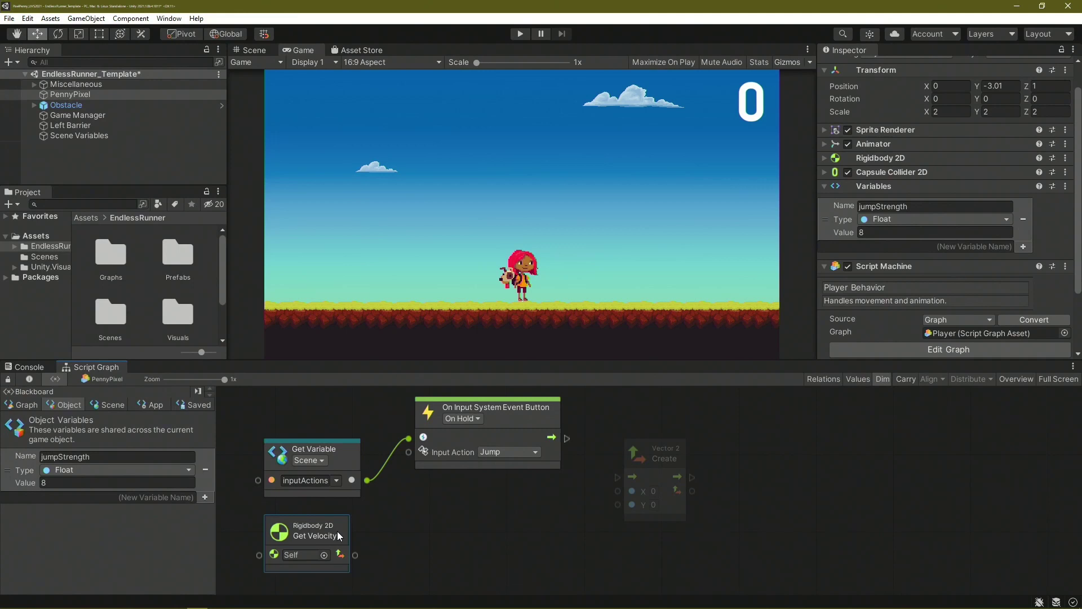
click(374, 539)
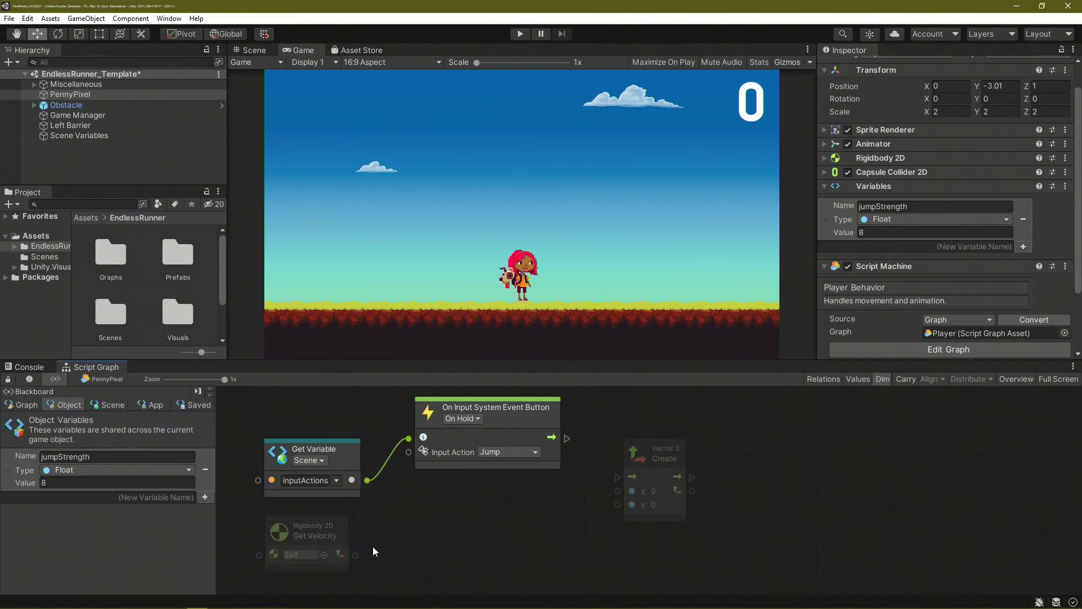
drag(356, 555, 384, 554)
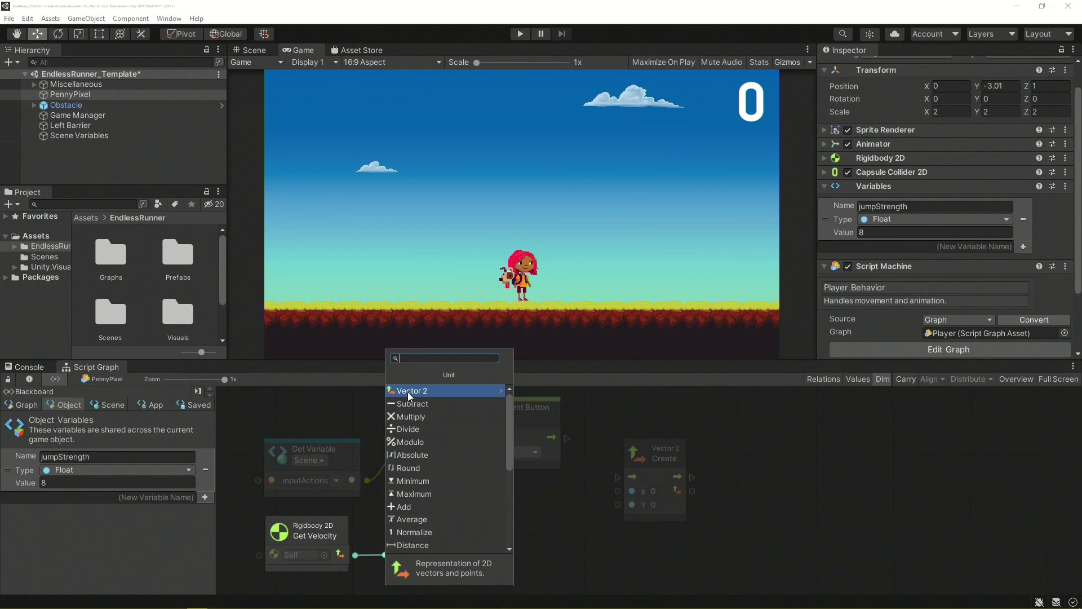
- Add a Vector 2 Get X node from Get Velocity and feed it into Create's X input
click(407, 392)
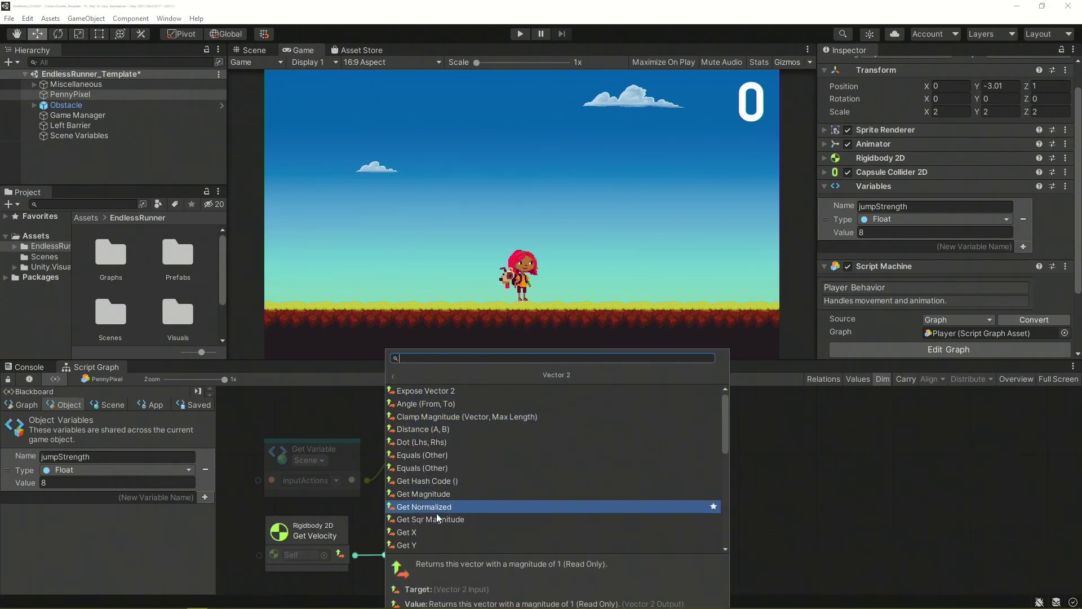
click(449, 533)
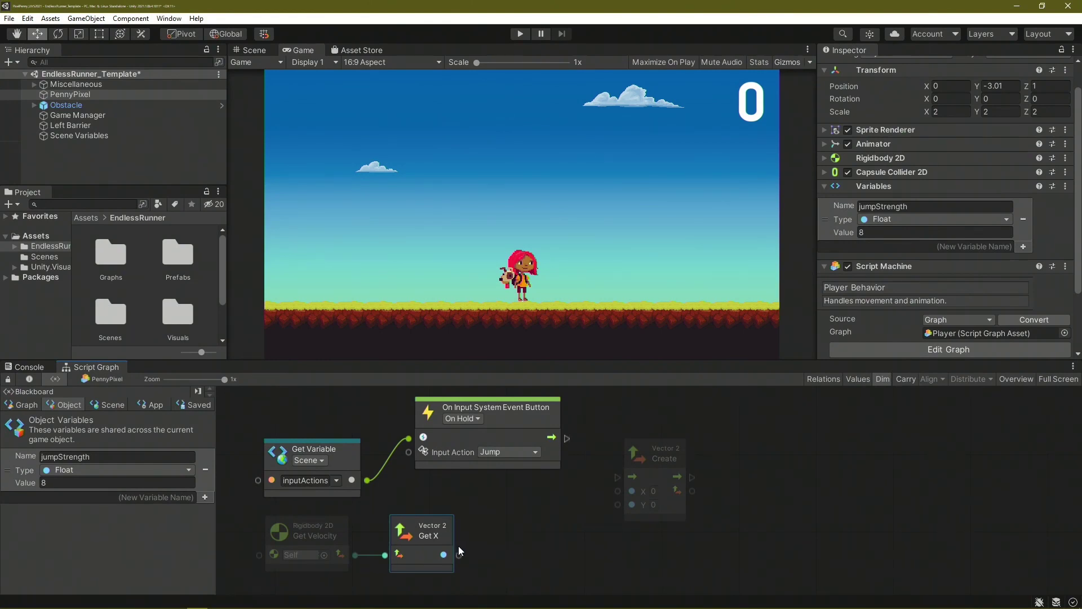
drag(459, 555, 617, 490)
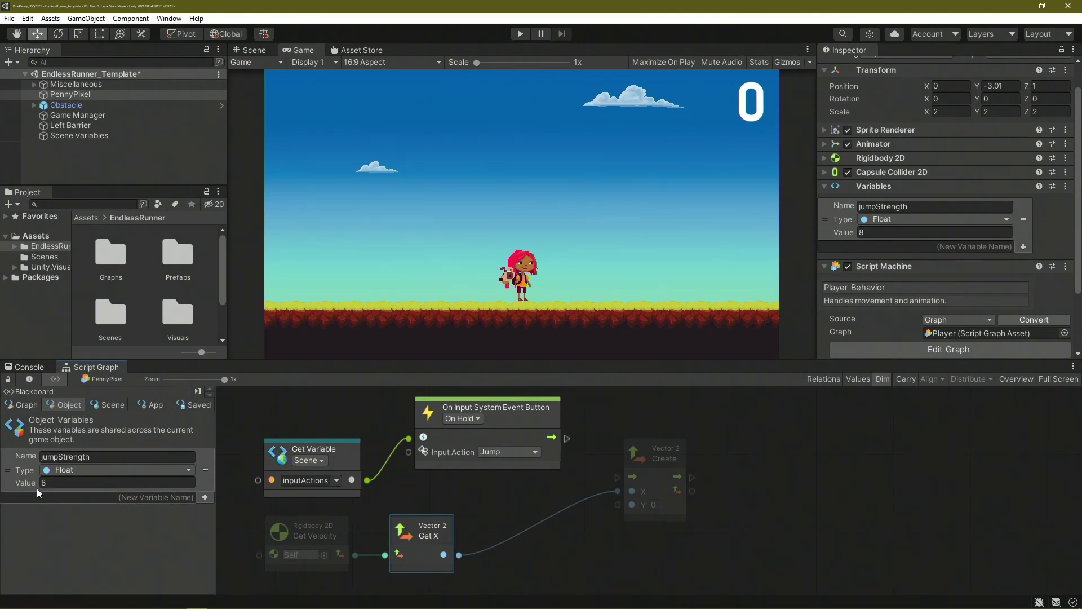
- Wire jumpStrength into Vector 2 Create's Y input and the Jump event's flow into Create
mouse_move(7, 469)
mouse_down()
mouse_move(279, 492)
mouse_move(502, 542)
mouse_up()
mouse_move(584, 557)
mouse_down()
mouse_move(579, 533)
mouse_move(602, 551)
mouse_up()
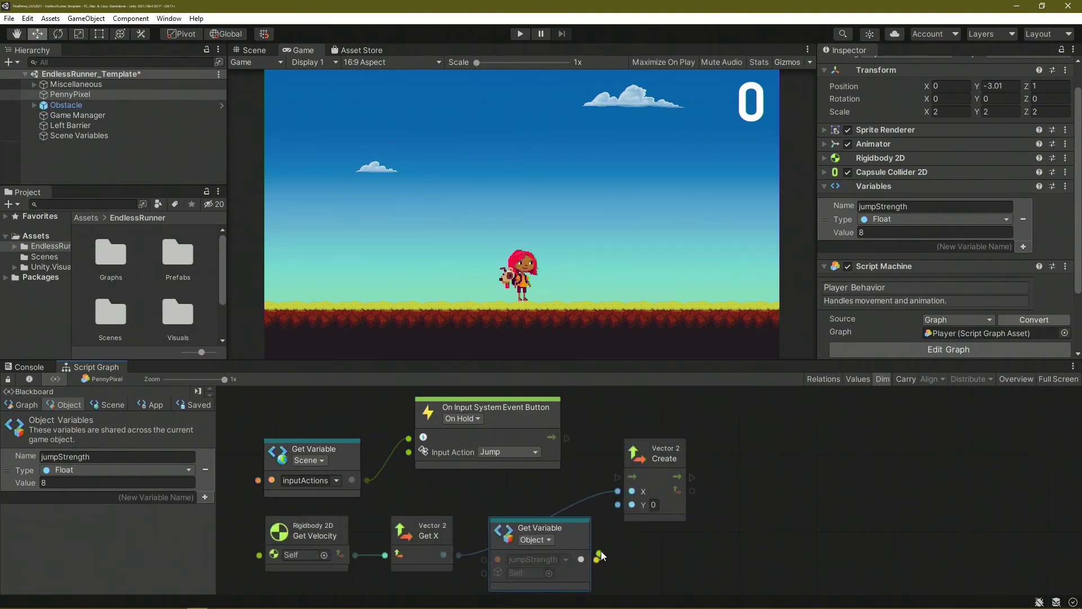
drag(619, 513, 618, 505)
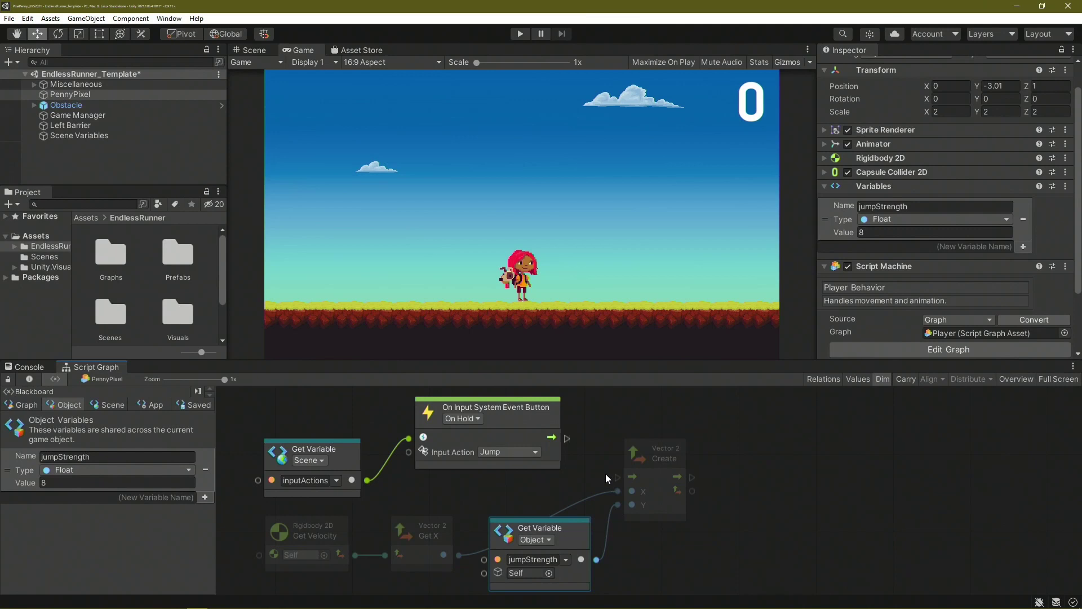
drag(568, 438, 618, 478)
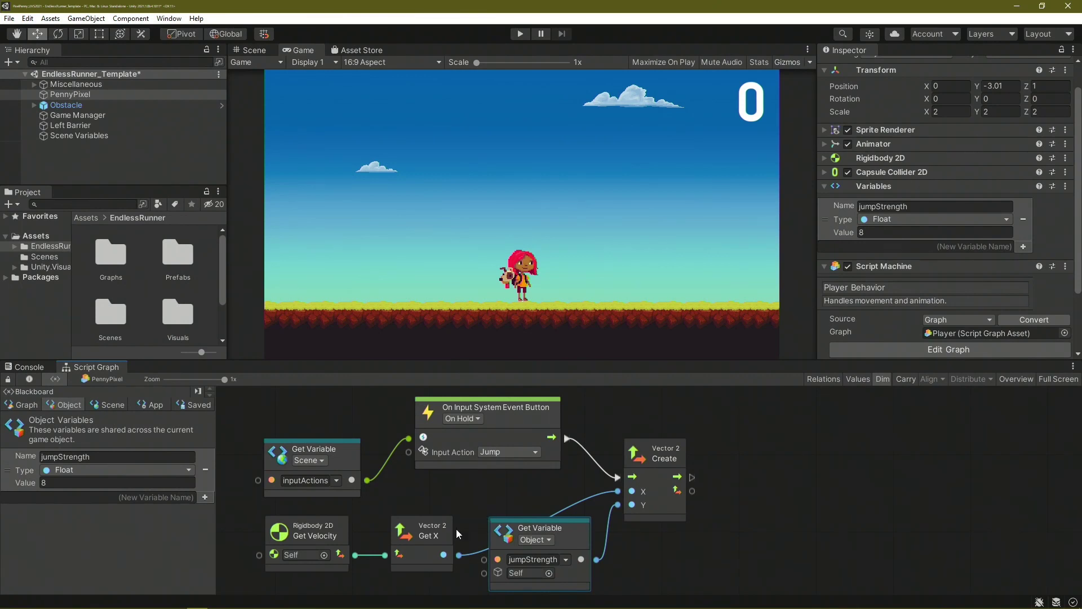
- Add a Rigidbody 2D Set Velocity node after Vector 2 Create and feed it the new vector
drag(456, 533, 452, 498)
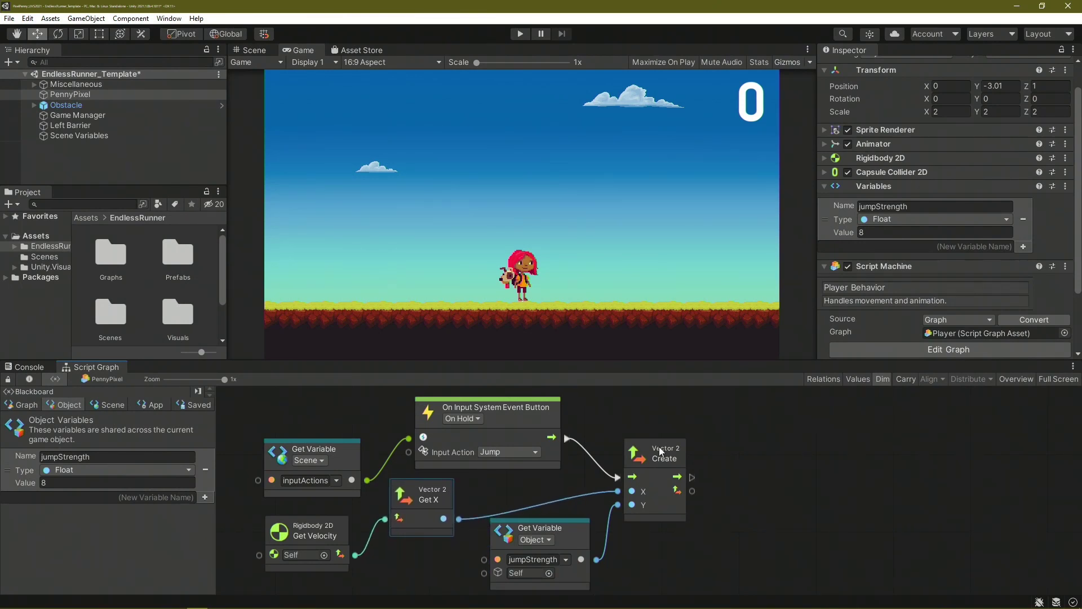
middle_drag(772, 468, 698, 469)
drag(594, 478, 640, 477)
text(set vel)
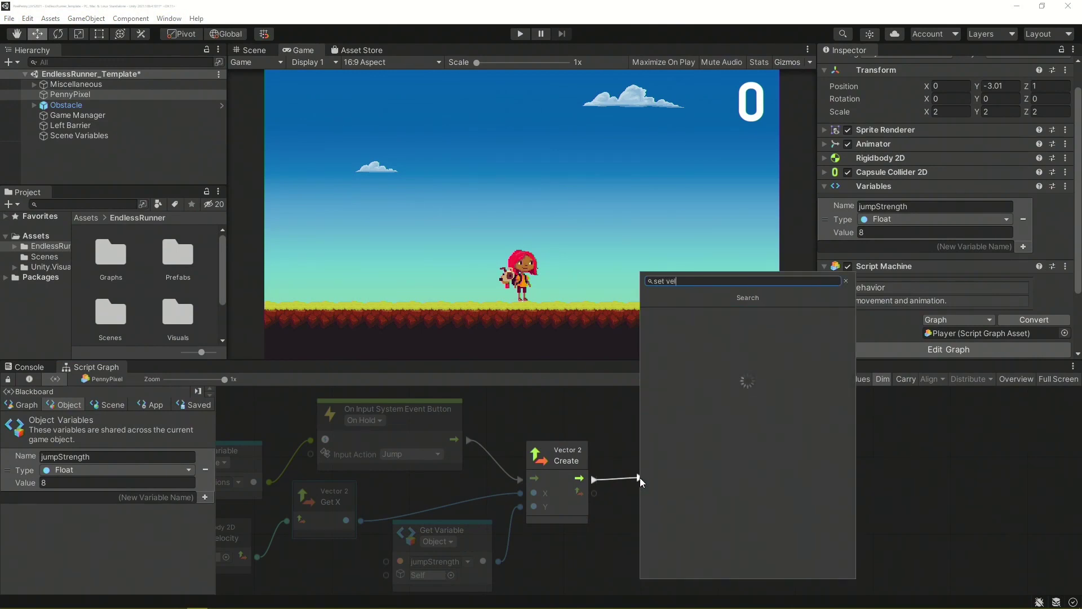
text(ocity)
key(Down)
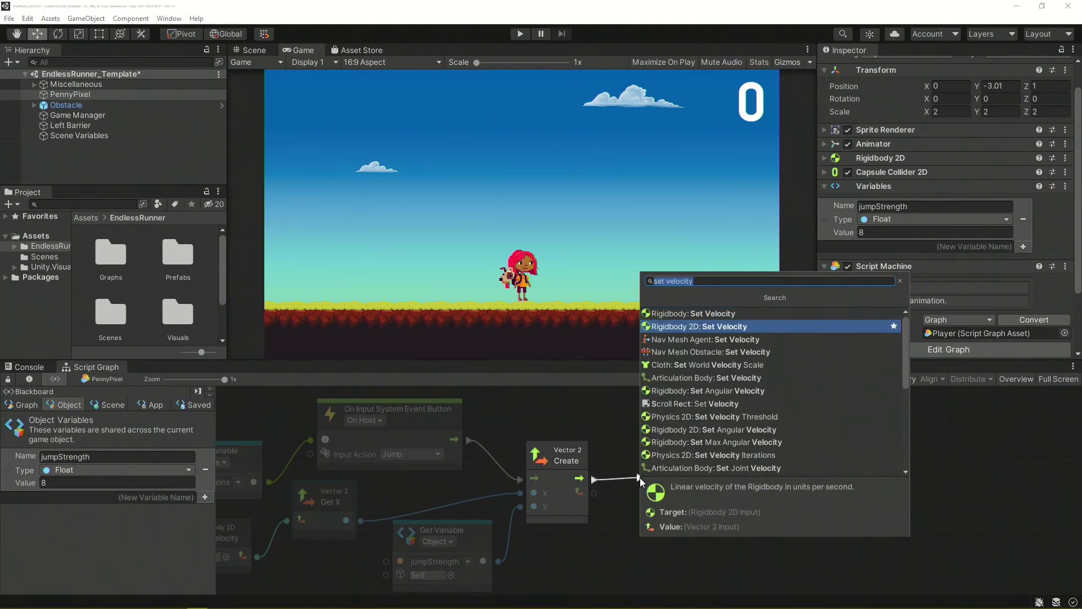
key(Return)
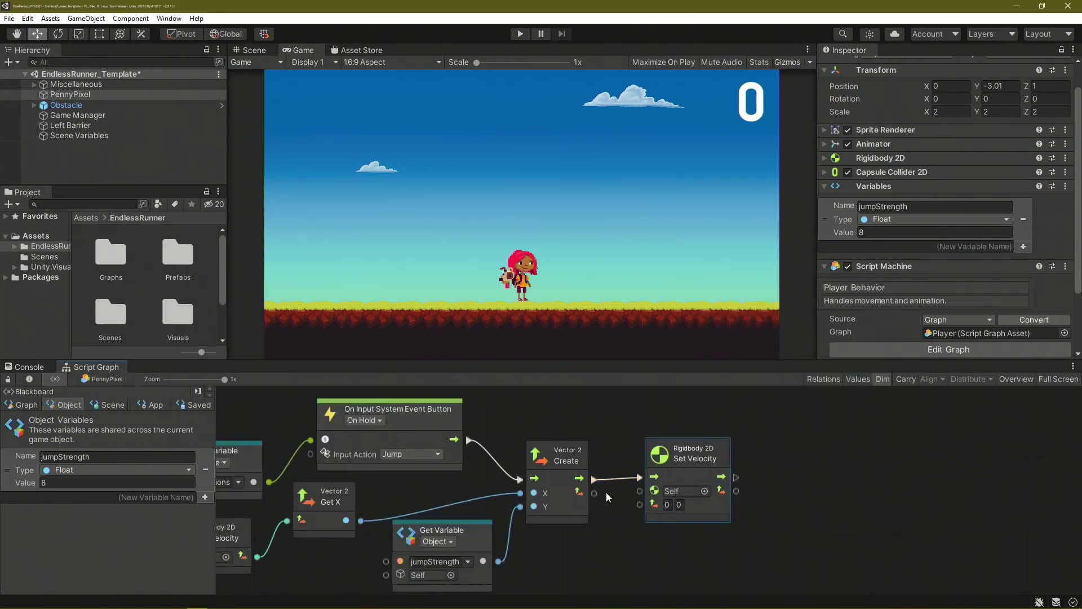
drag(595, 493, 640, 505)
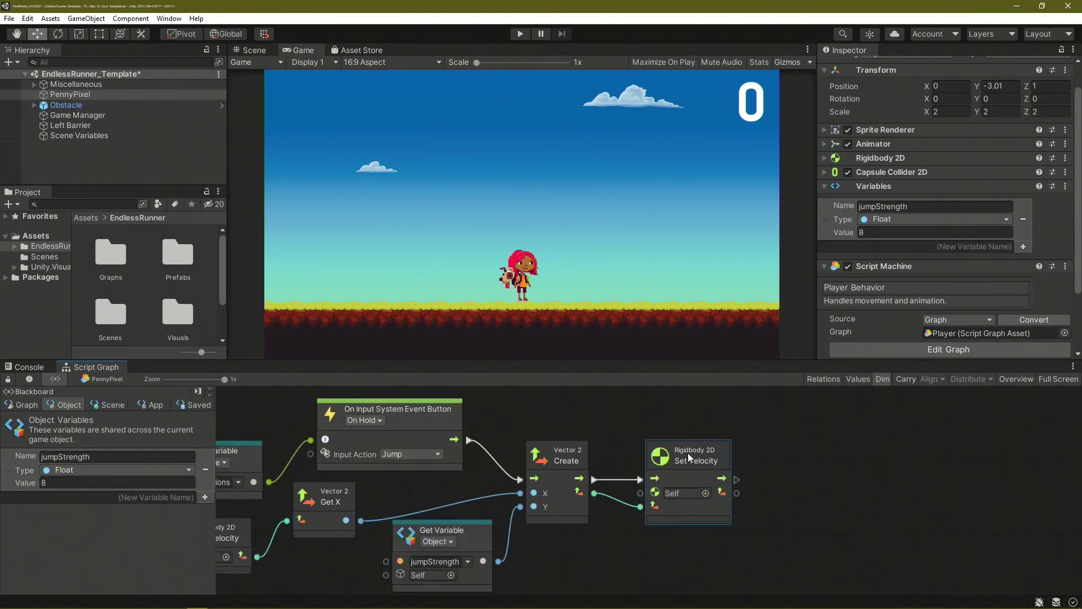
click(1017, 379)
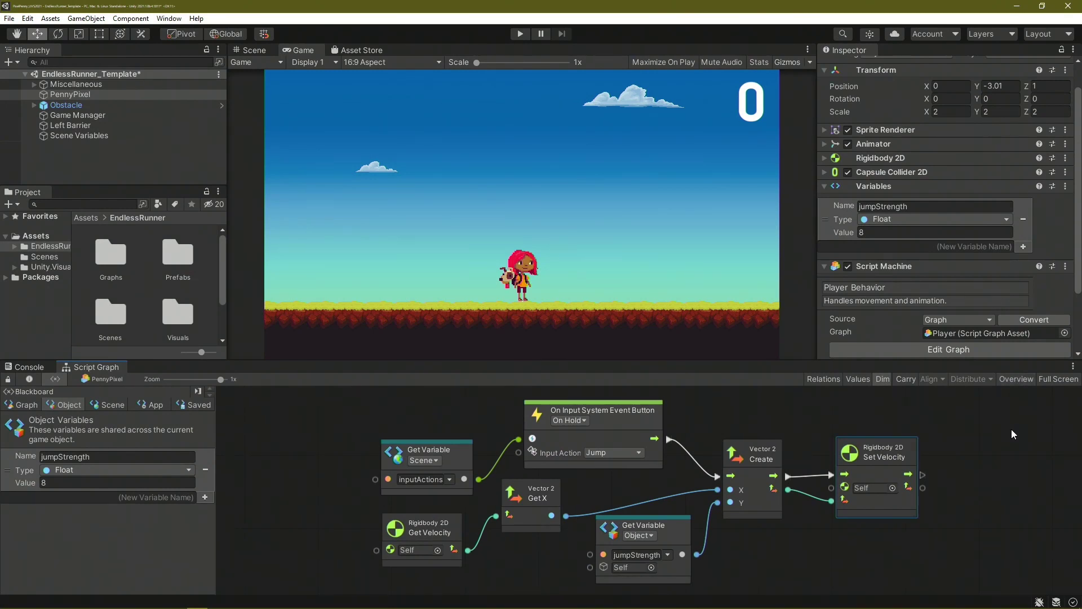
- Add an Animator Set Bool setting 'jumping' to true after Set Velocity, then enter Play mode
drag(923, 475, 941, 474)
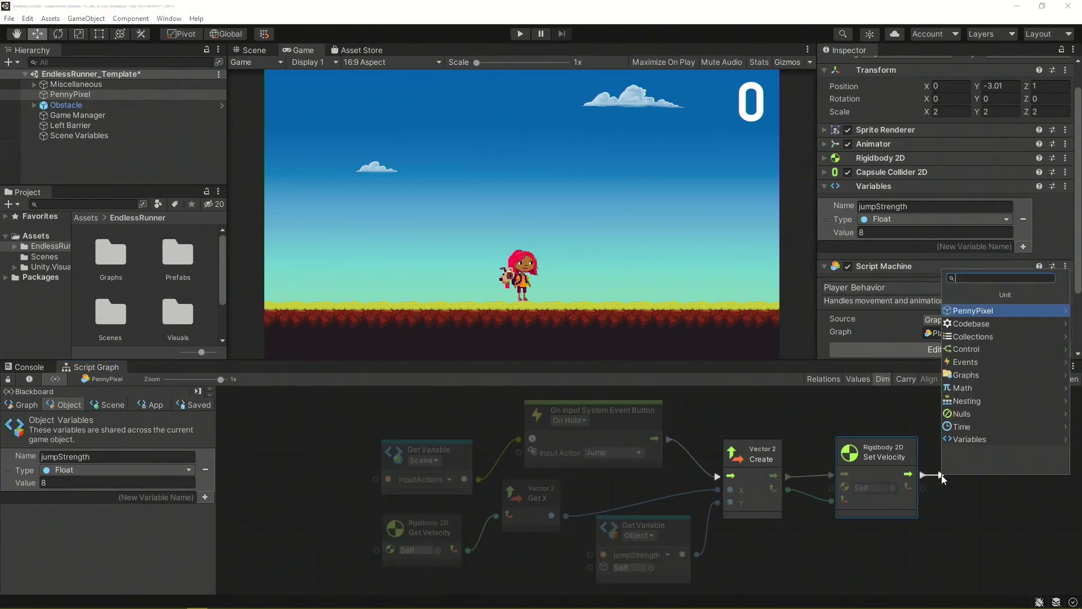
text(animator set boo)
key(Return)
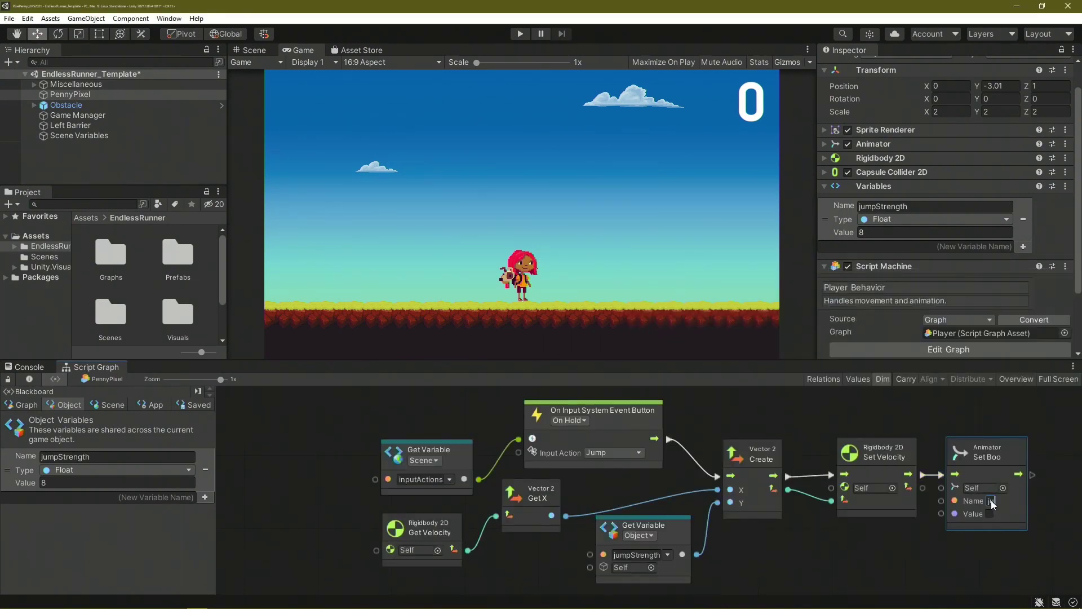
text(jumping)
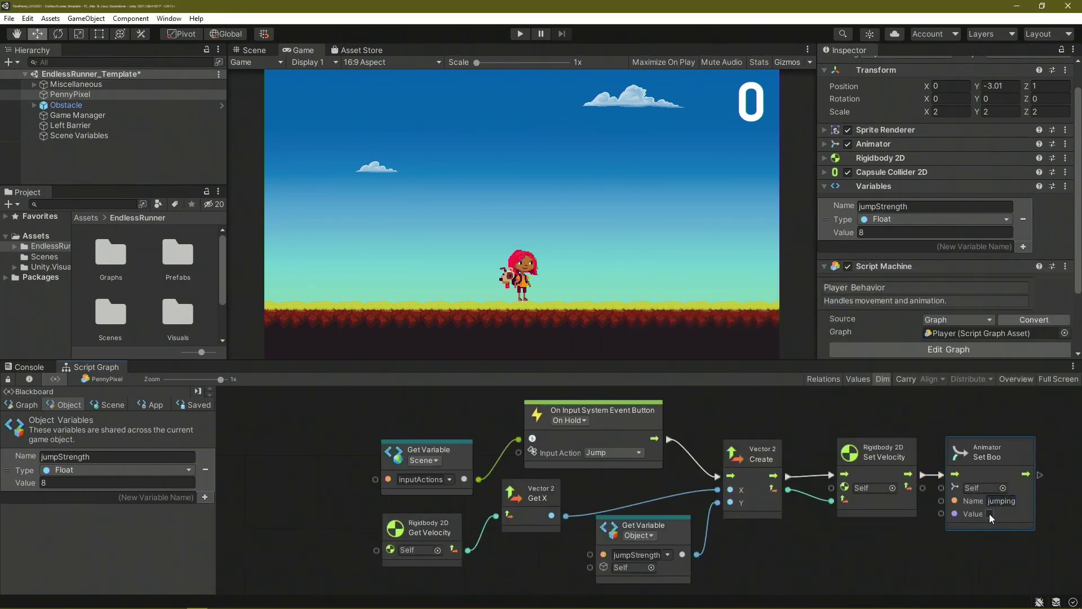
scroll(957, 541, up, 1)
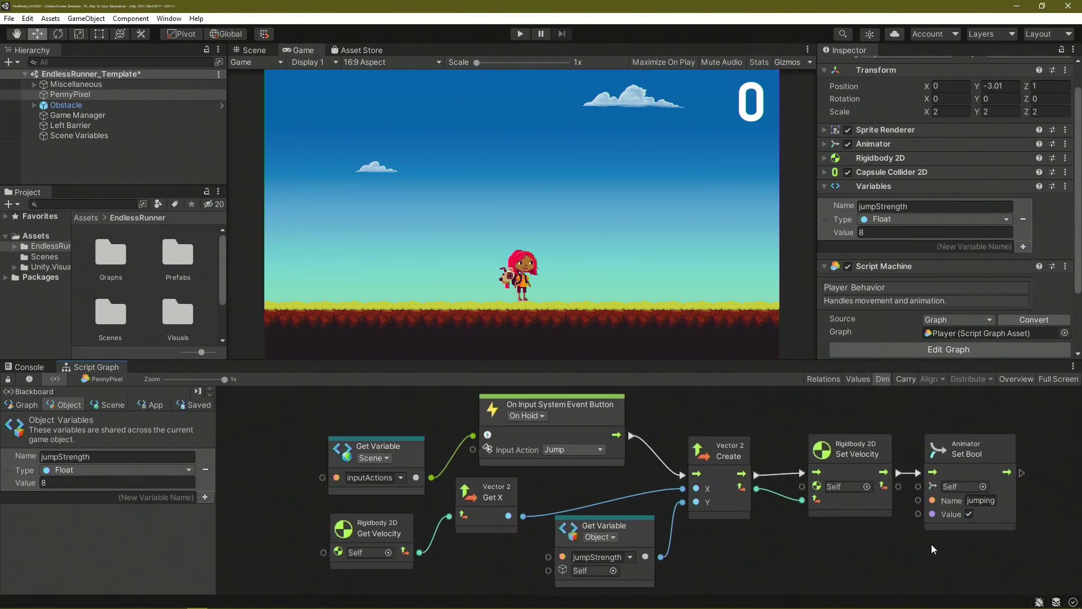
middle_drag(956, 541, 912, 544)
click(516, 35)
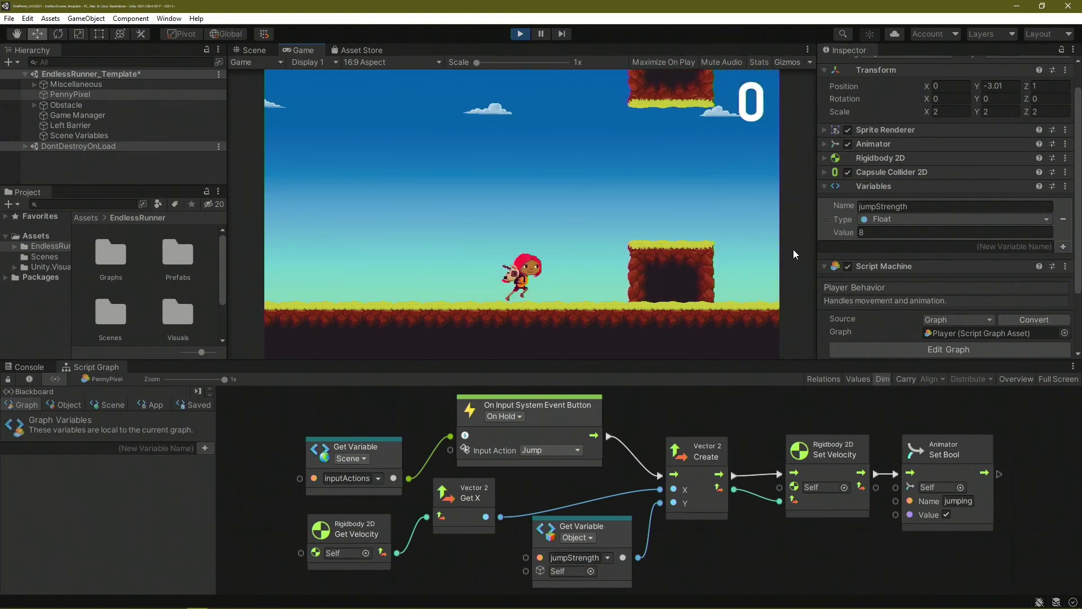
- Test PennyPixel's jump with repeated space presses, then stop Play mode
key(space)
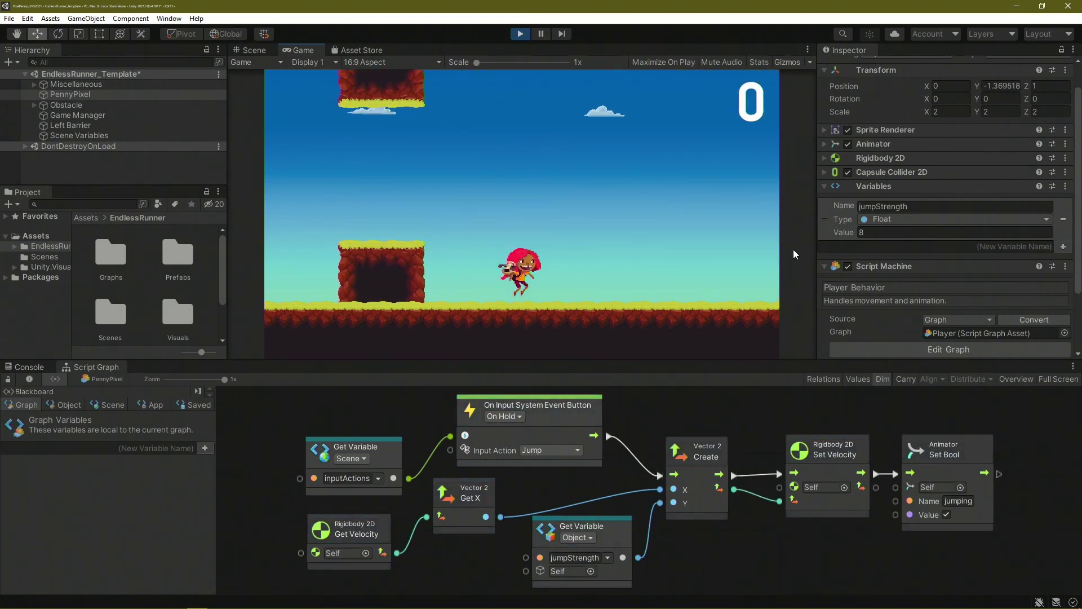
key(space)
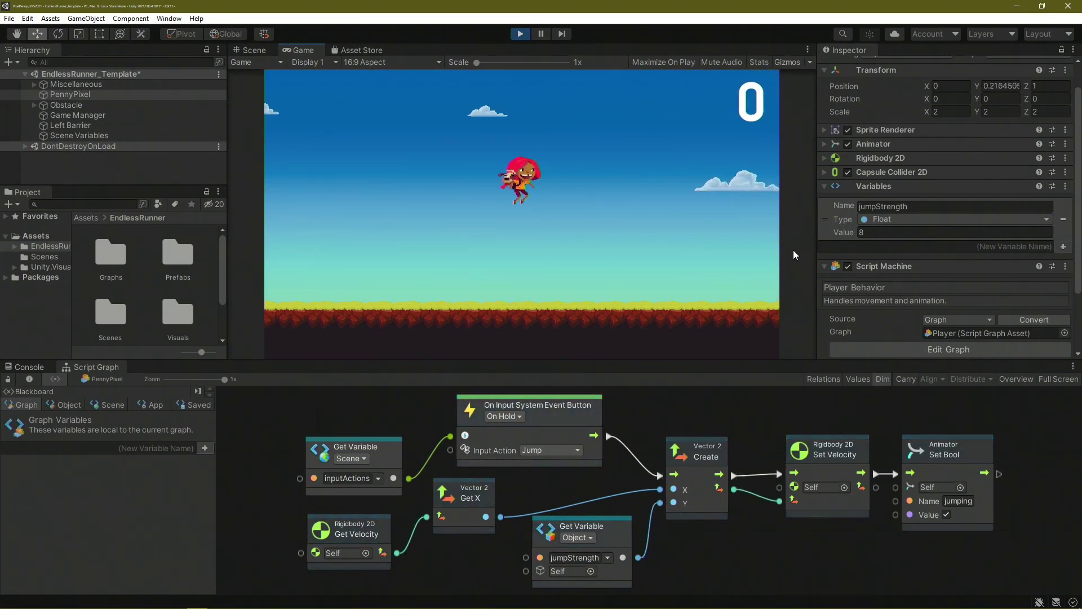
key(space)
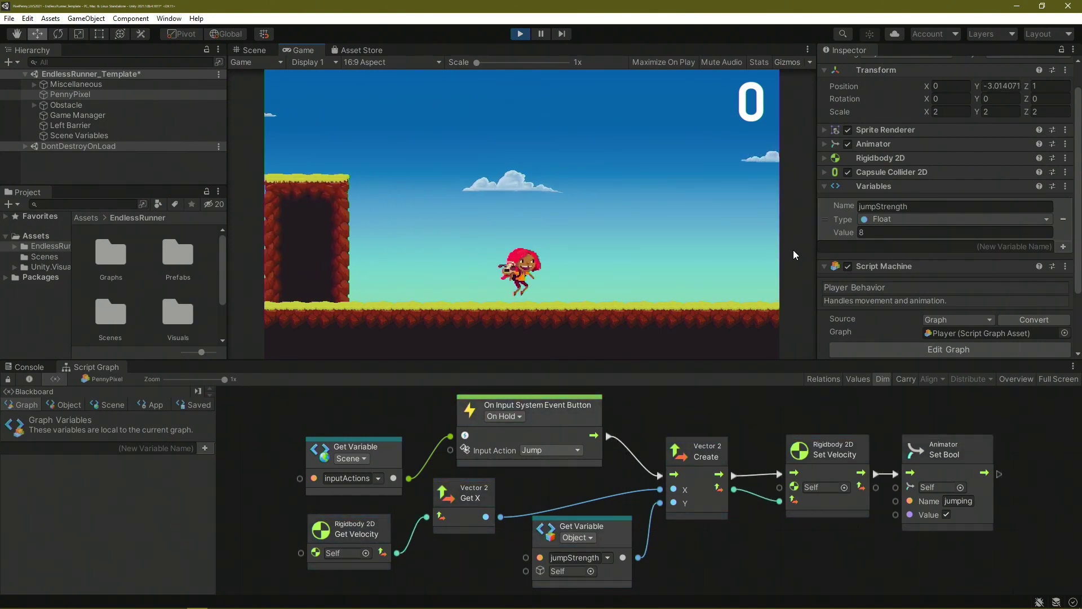
key(space)
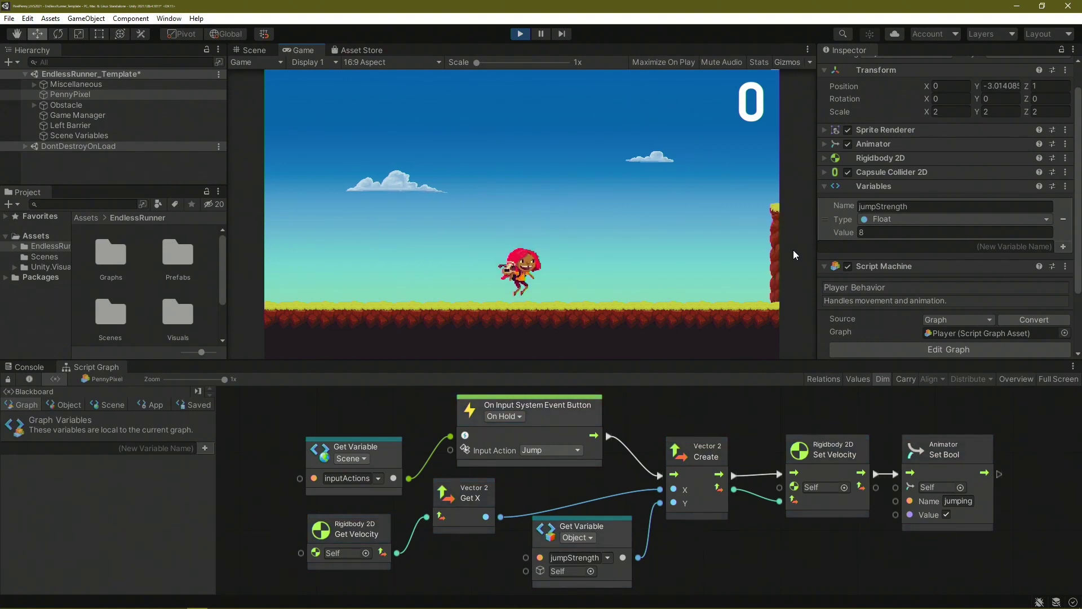
key(space)
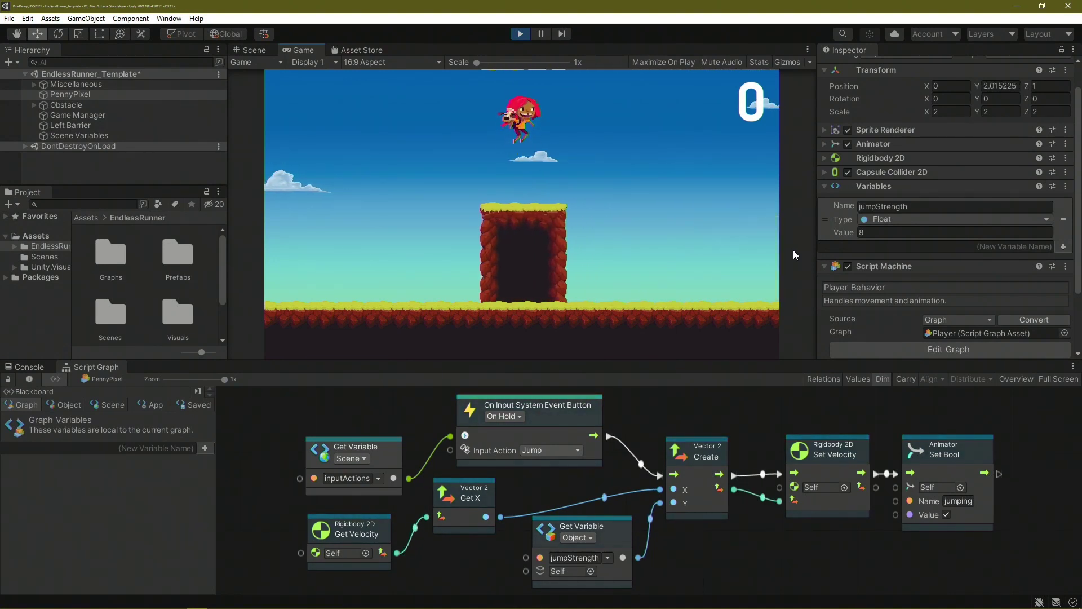
key(space)
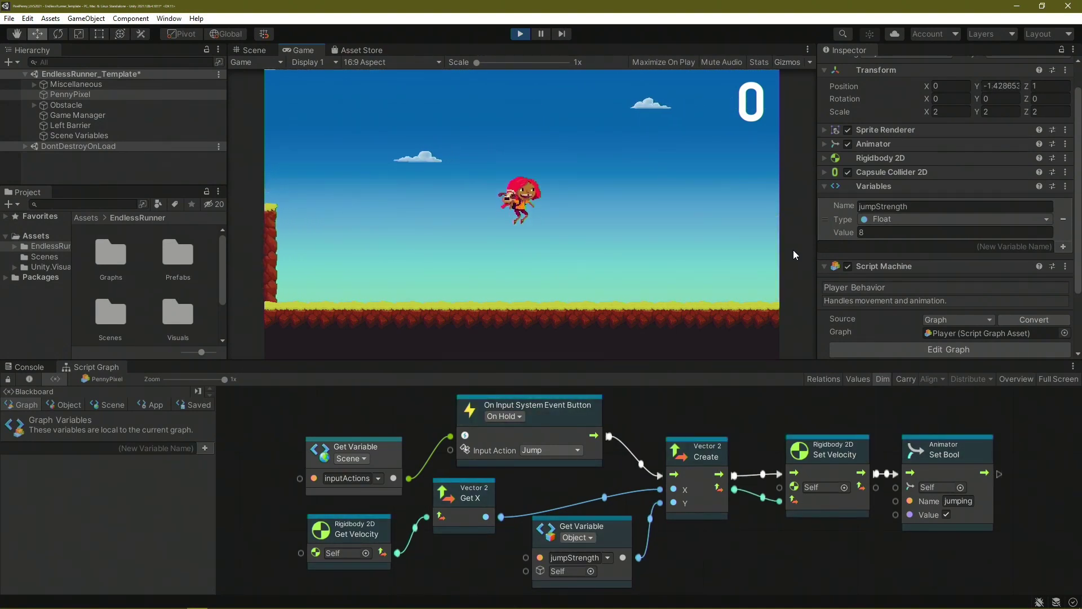
key(space)
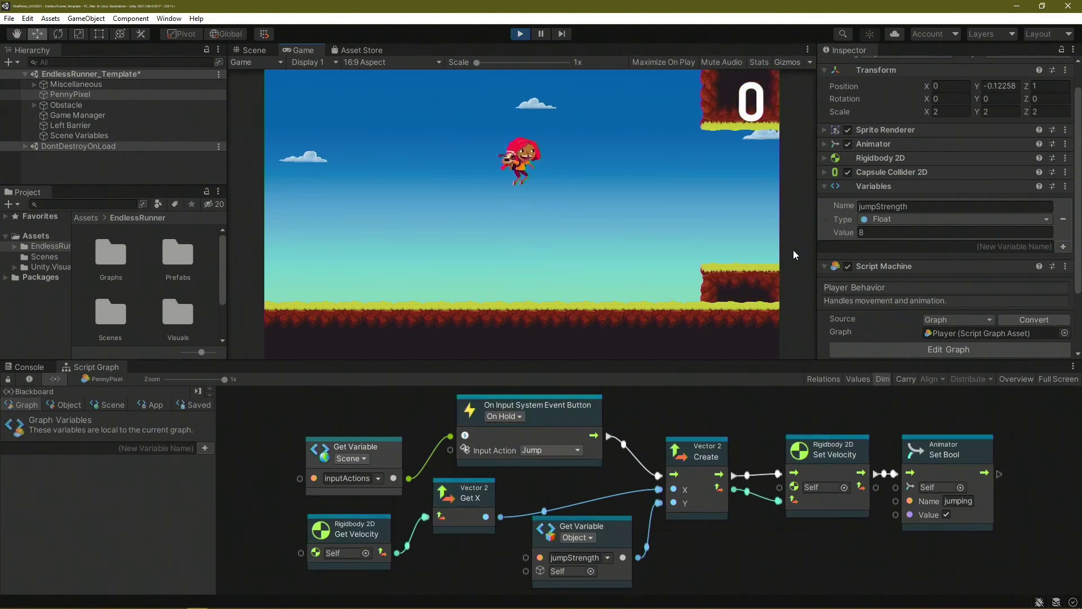
key(space)
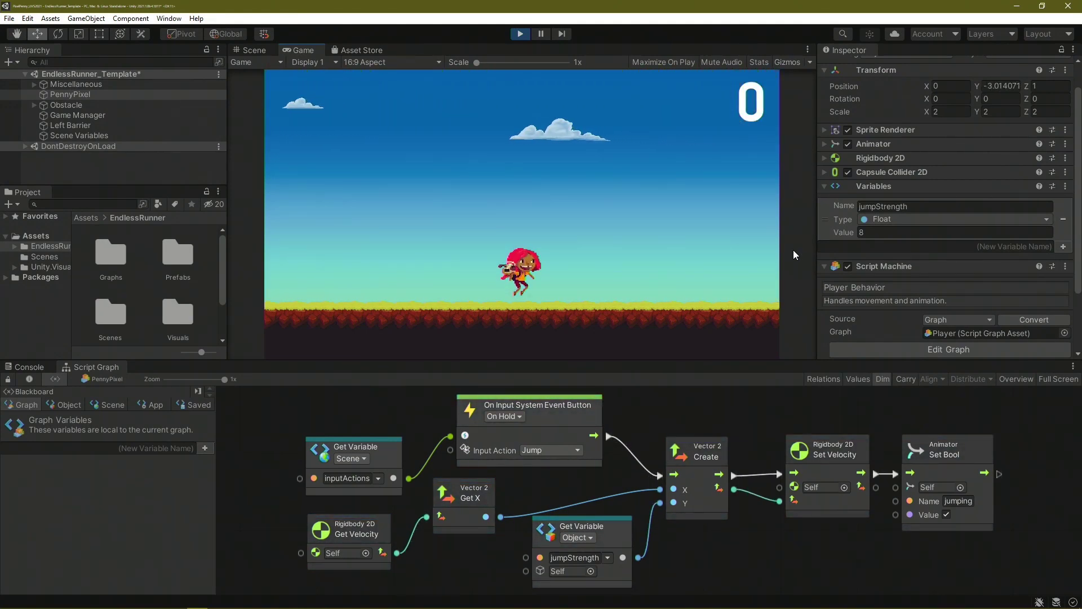
key(space)
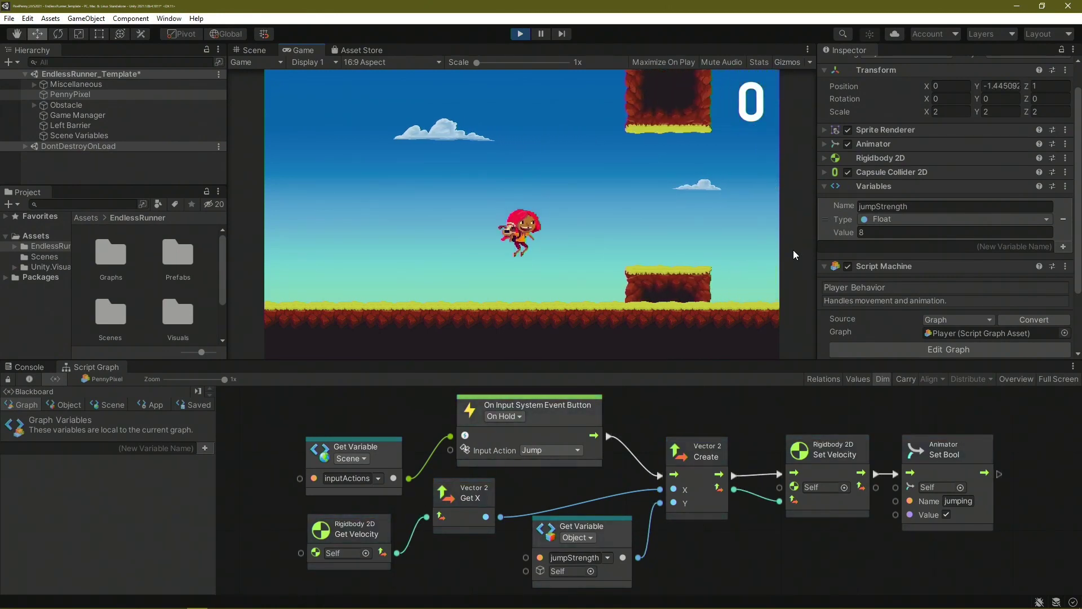
key(space)
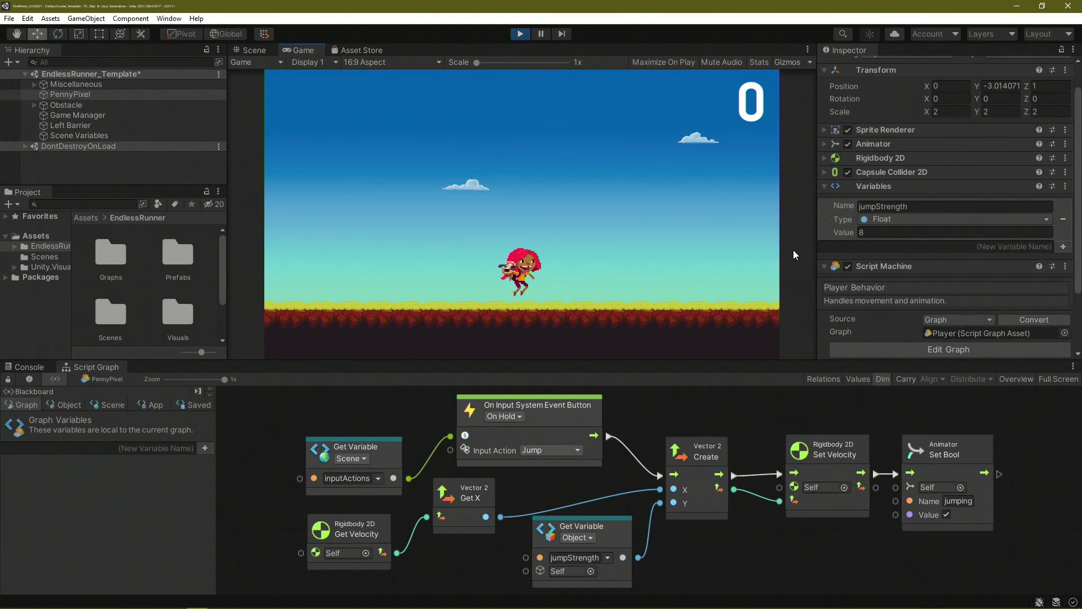
key(space)
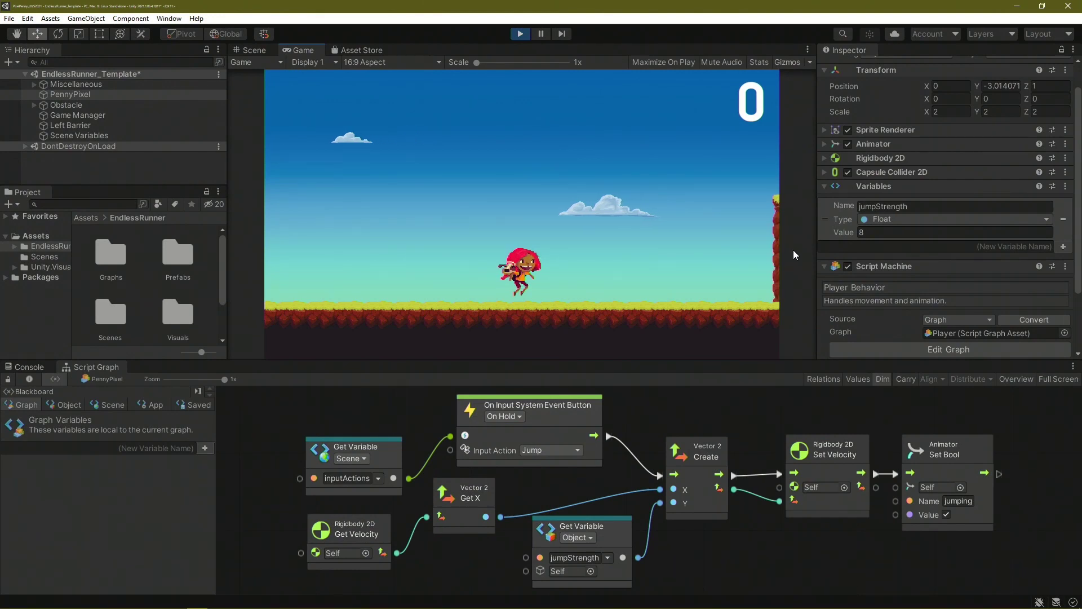
key(space)
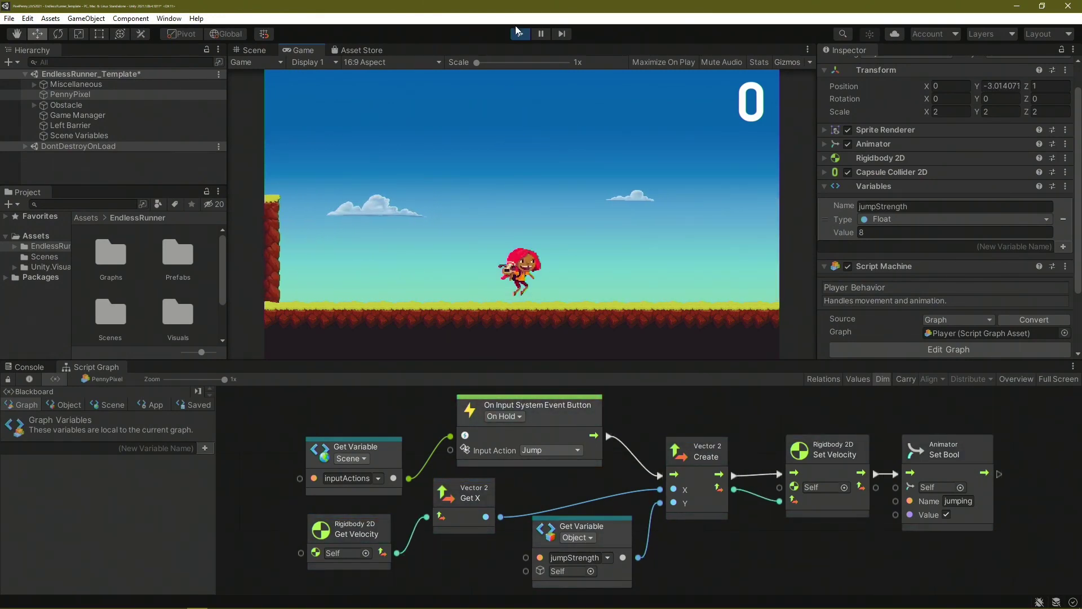
key(ctrl+p)
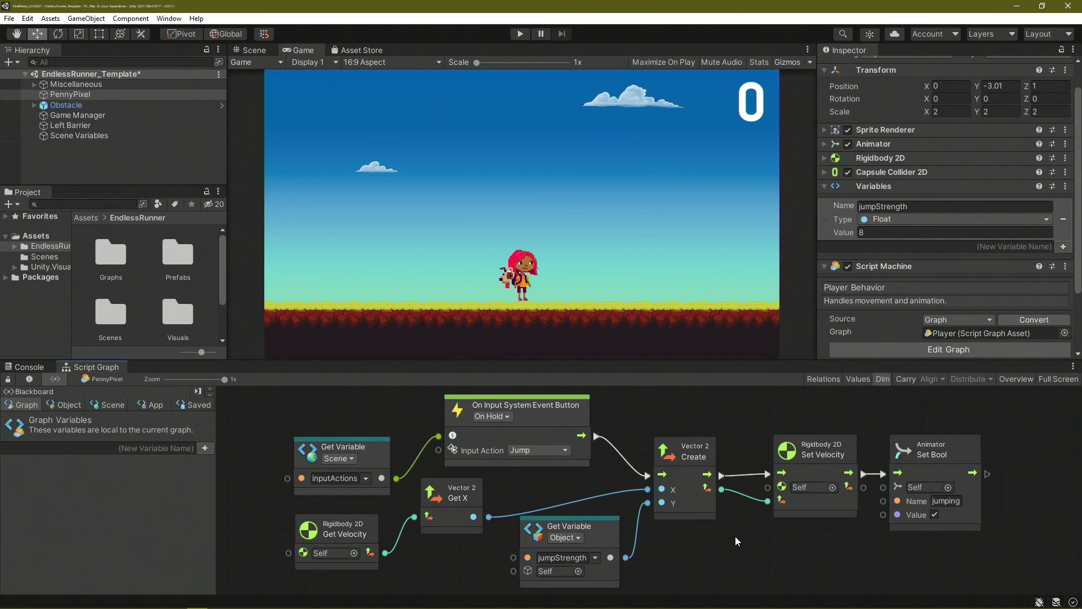
- Reposition the inputActions variable and Jump input event nodes in the Player graph
click(378, 458)
ctrl+click(545, 421)
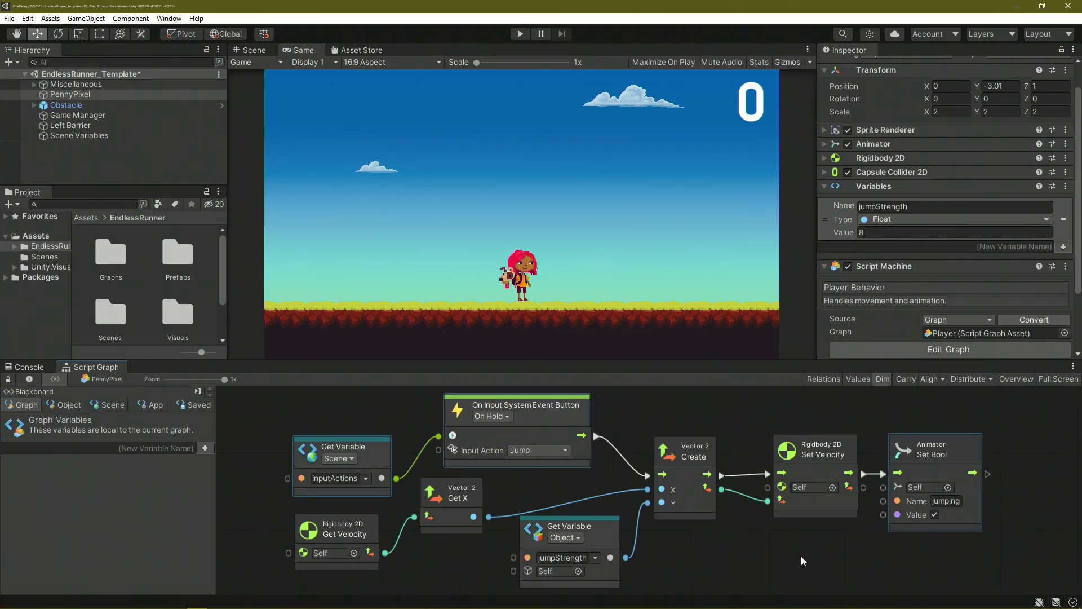
key(ctrl+z)
key(ctrl+z)
key(ctrl+z)
key(ctrl+z)
key(ctrl+z)
key(ctrl+z)
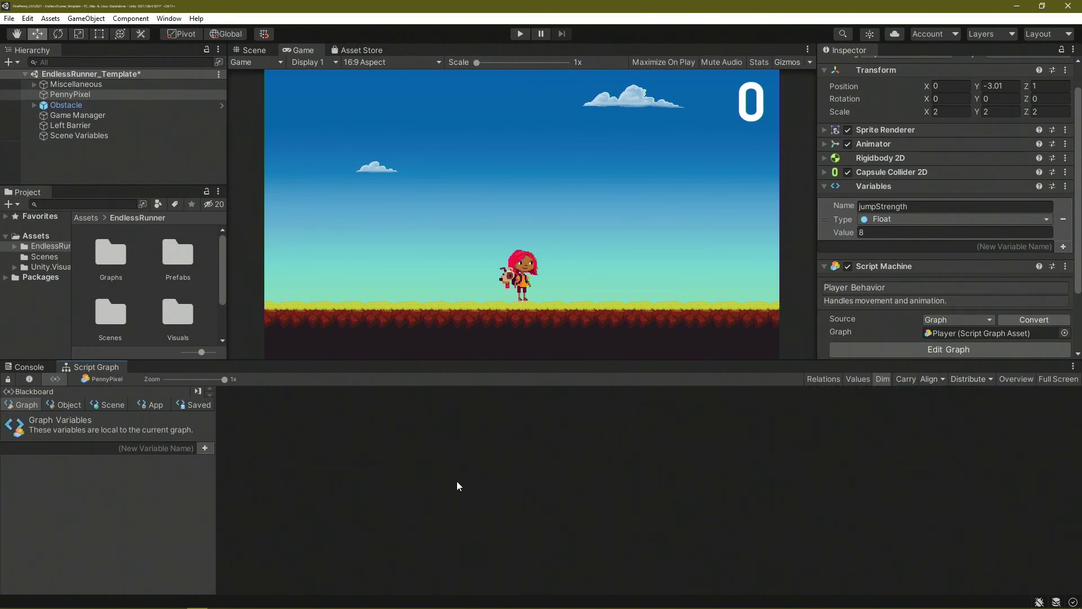
right_click(428, 506)
click(445, 529)
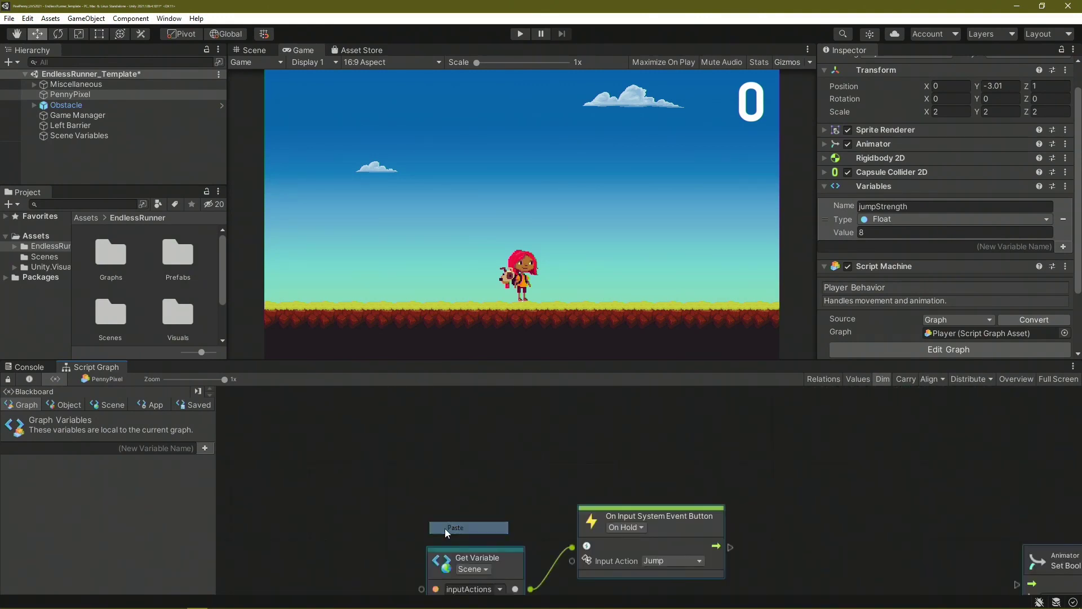
drag(681, 529, 550, 452)
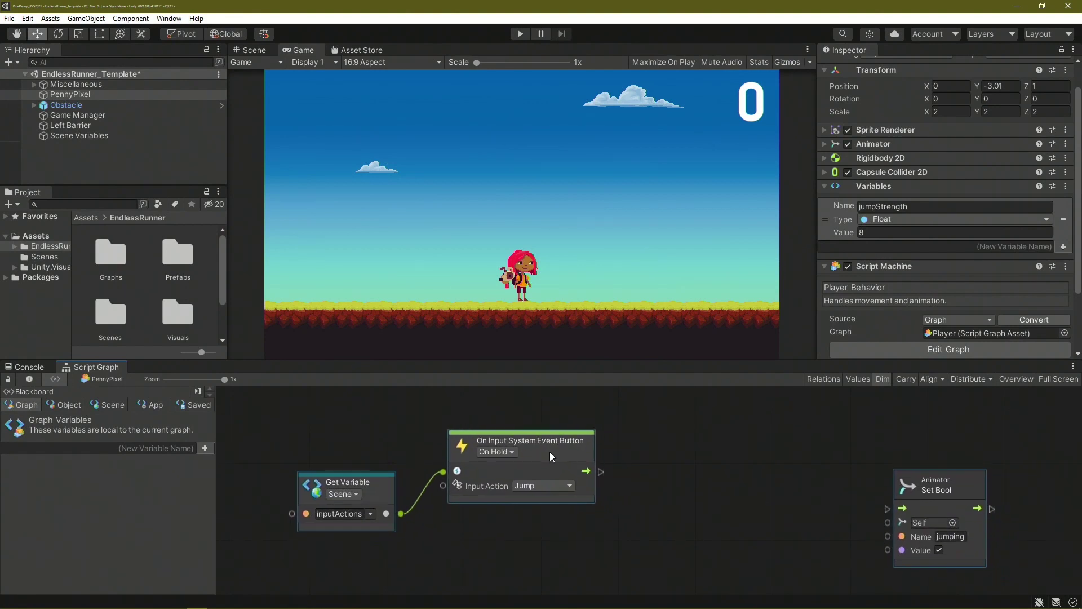
- Wire the Jump event, set to On Released, into Animator Set Bool with jumping false
mouse_move(918, 488)
mouse_down()
mouse_move(732, 439)
mouse_move(667, 441)
mouse_up()
drag(601, 471, 637, 471)
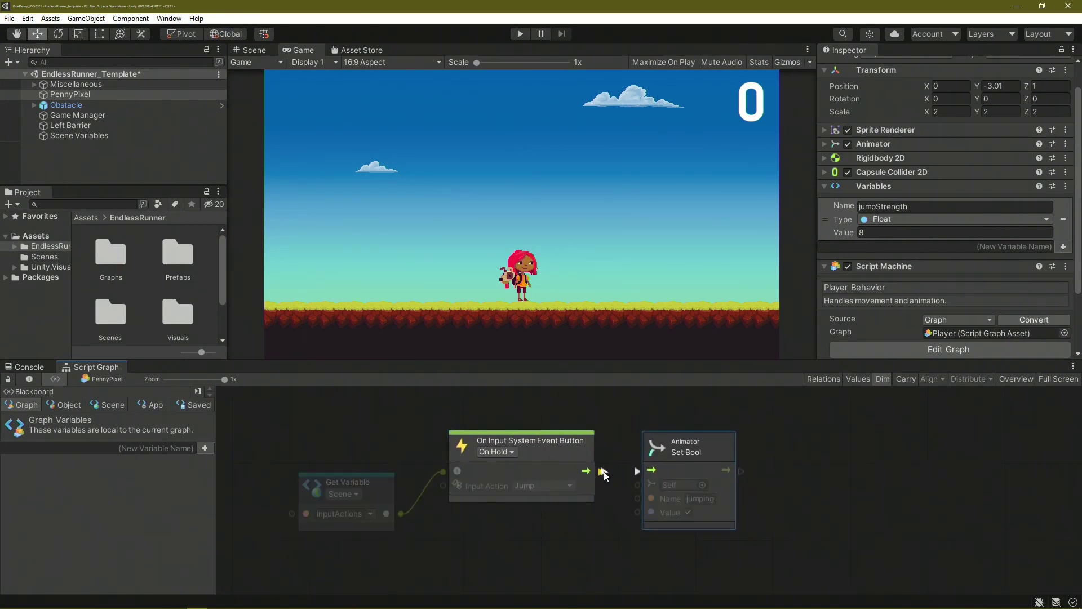
click(496, 452)
click(514, 490)
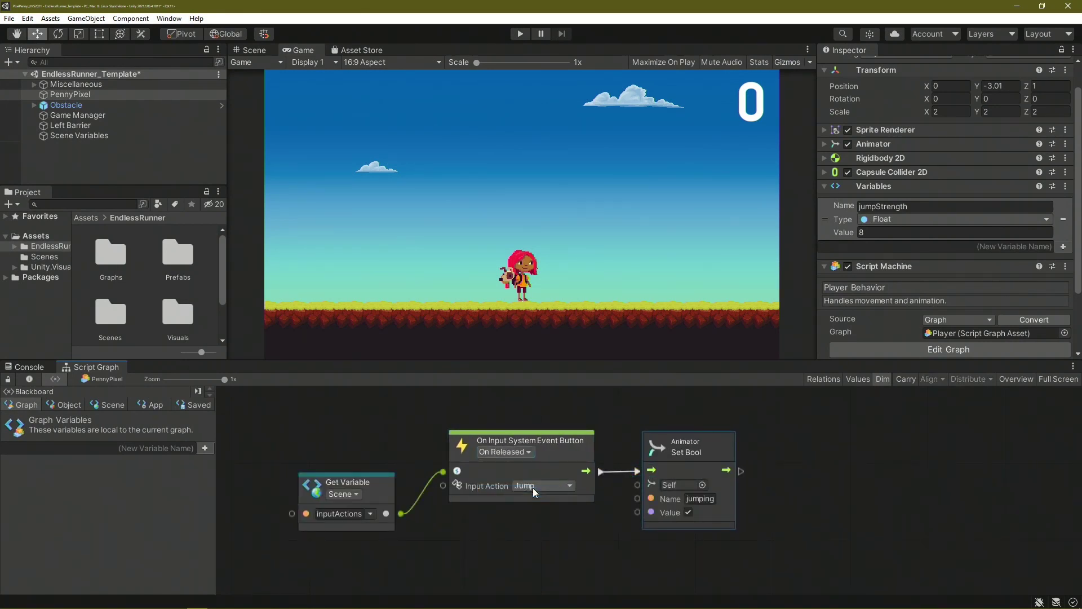
click(689, 512)
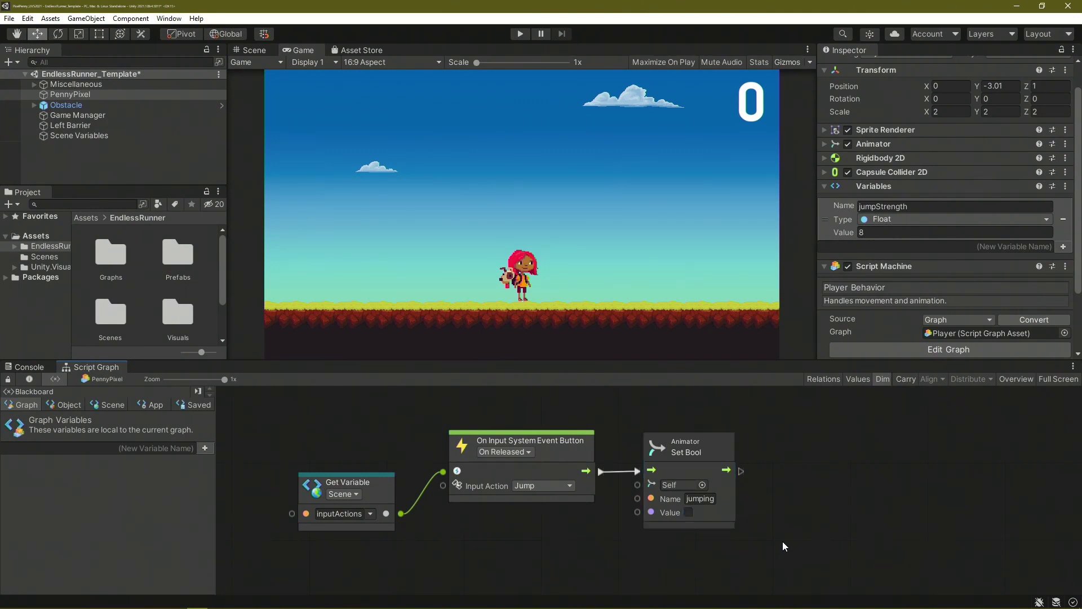
mouse_move(783, 541)
middle_down()
mouse_move(834, 421)
mouse_move(833, 389)
middle_up()
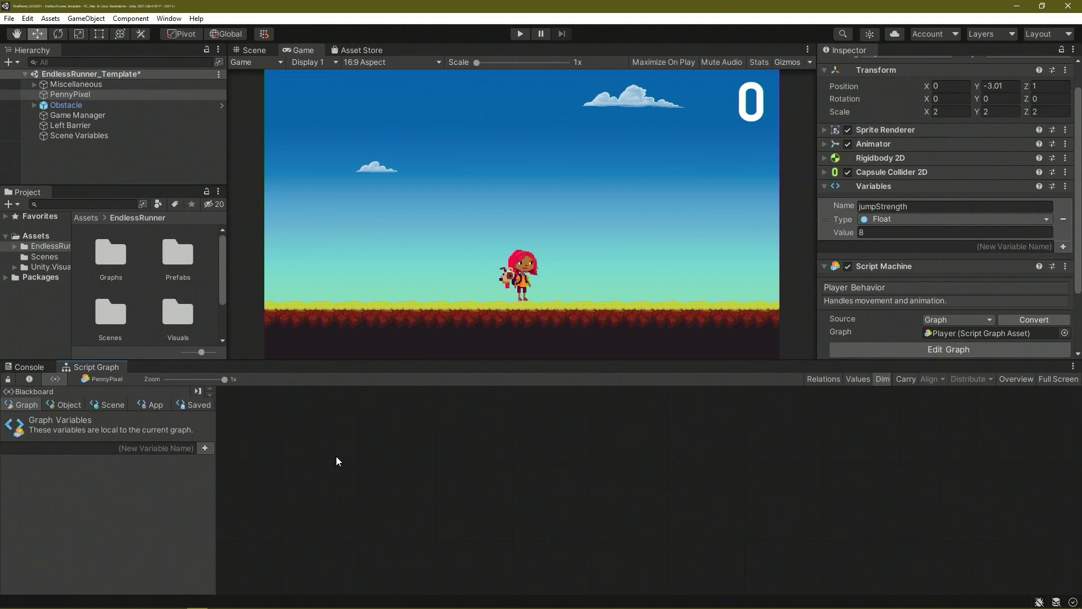
- Search 'on trigger enter' and add an On Trigger Enter 2D event node to the Player graph
right_click(351, 459)
text(on trigger)
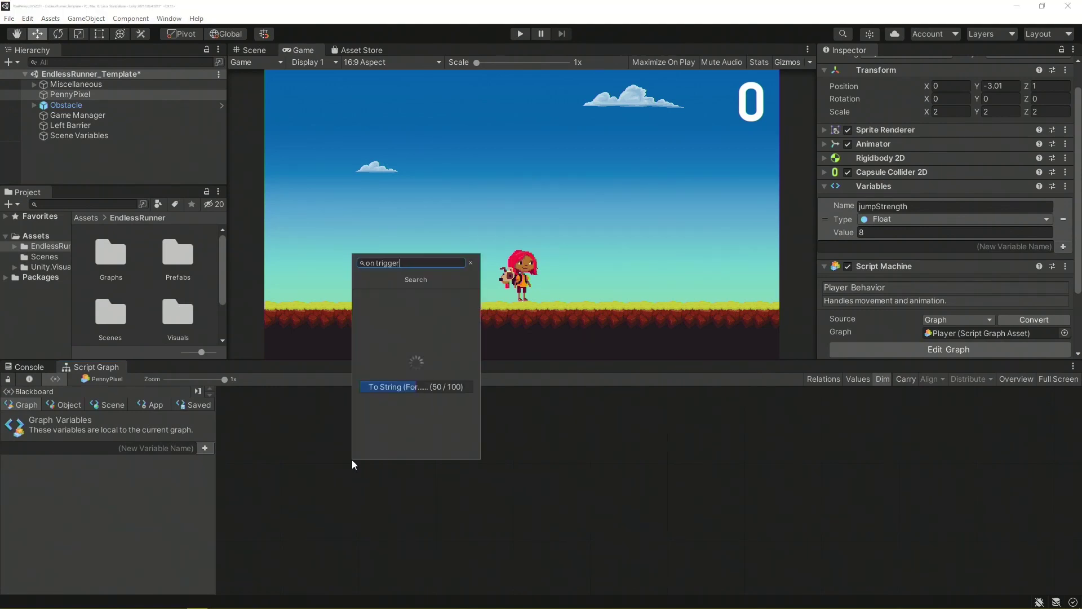
text( enter)
key(Down)
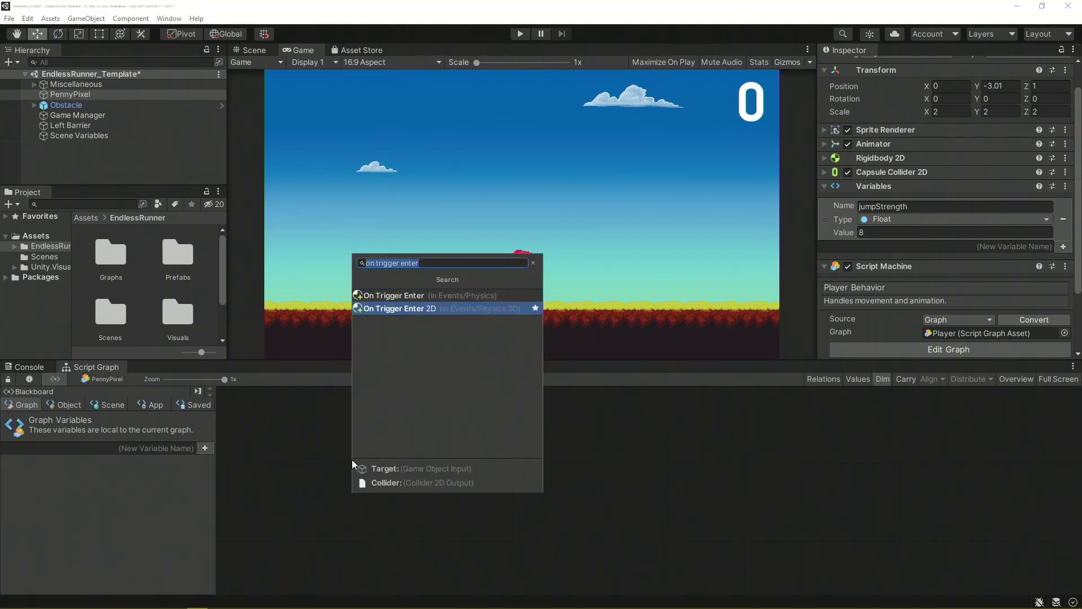
key(Return)
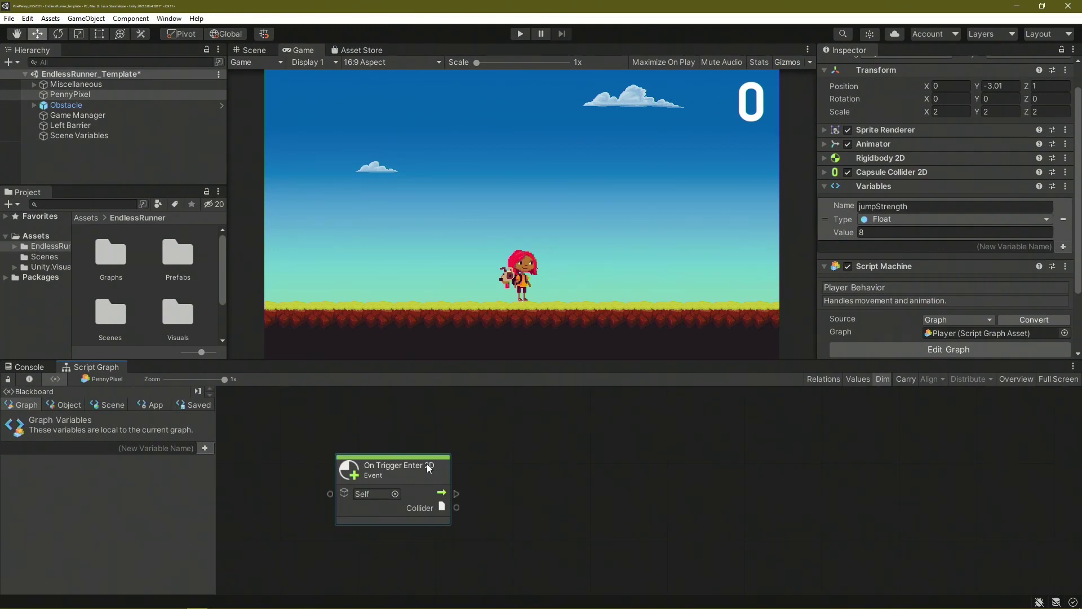
- Create script graph SU_ColliderCheck in the EndlessRunner folder and open it in the editor
right_click(205, 280)
mouse_move(237, 286)
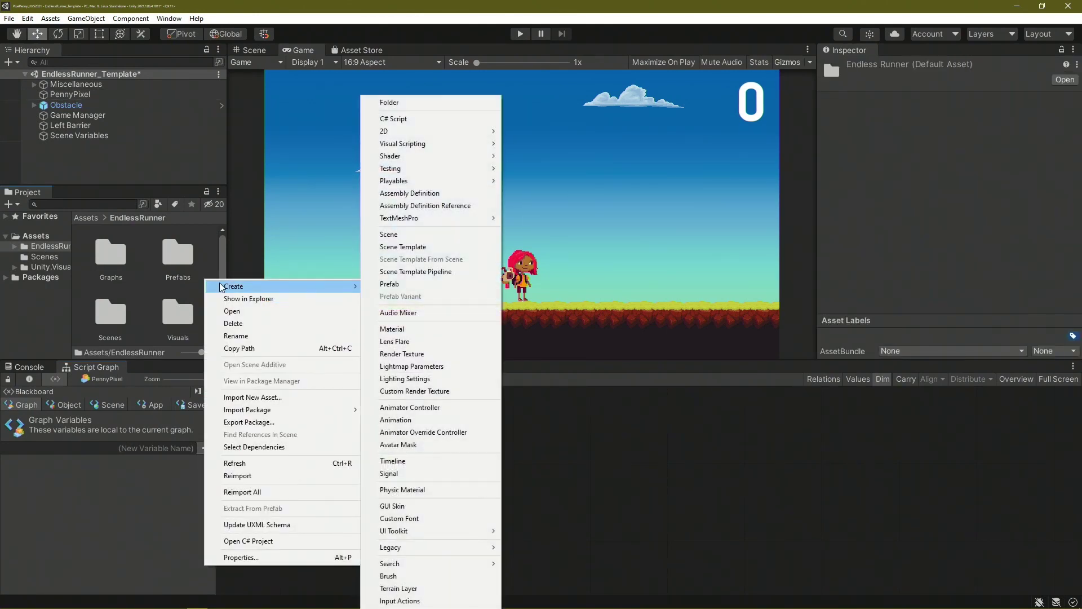
mouse_move(434, 144)
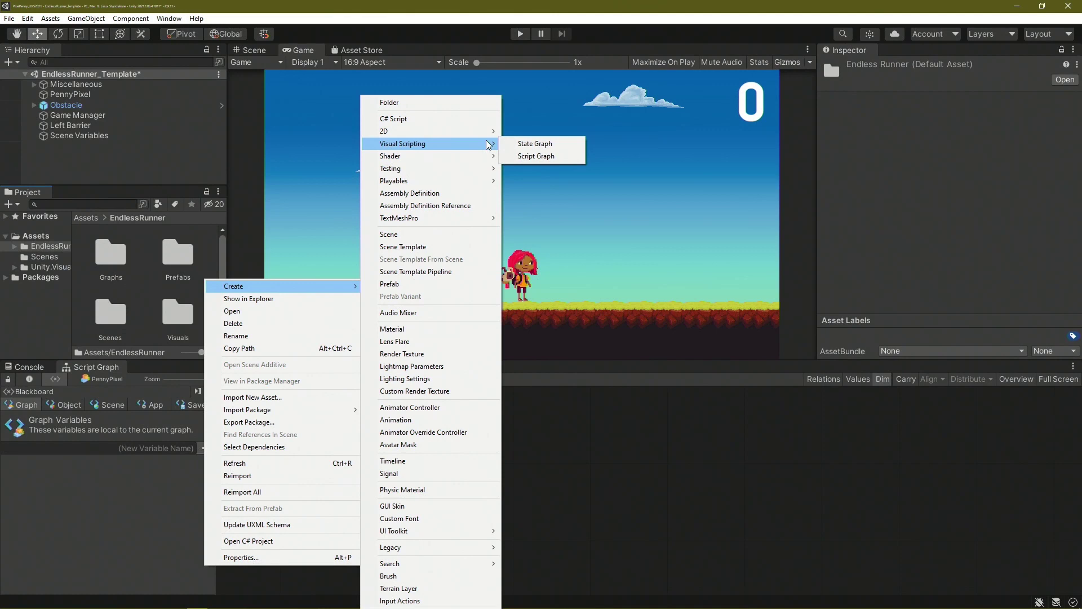
click(554, 156)
text(SU)
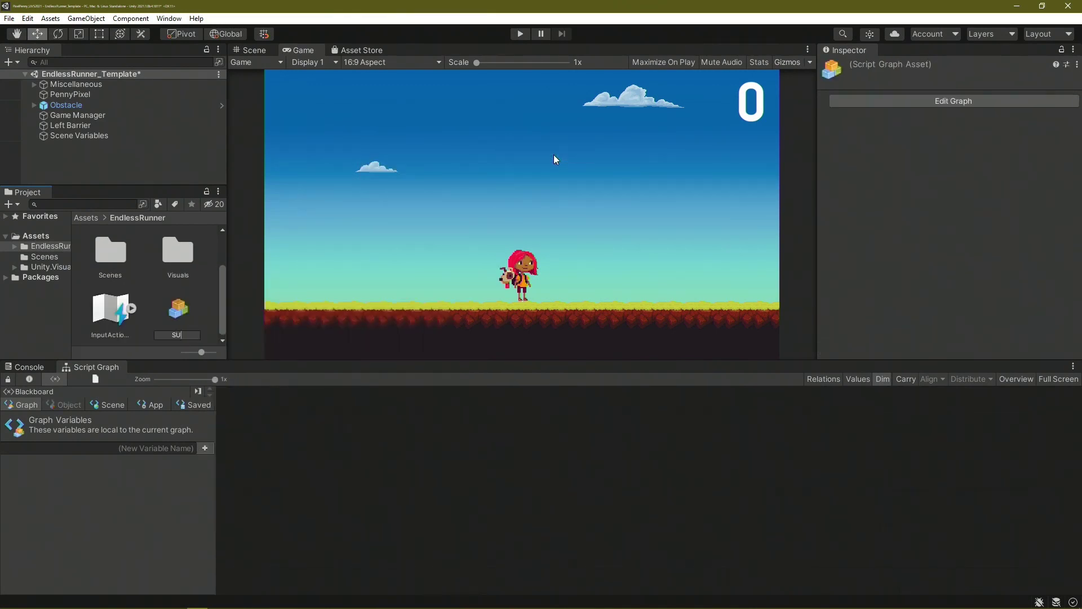
text(_Col)
text(liderCheck)
key(Return)
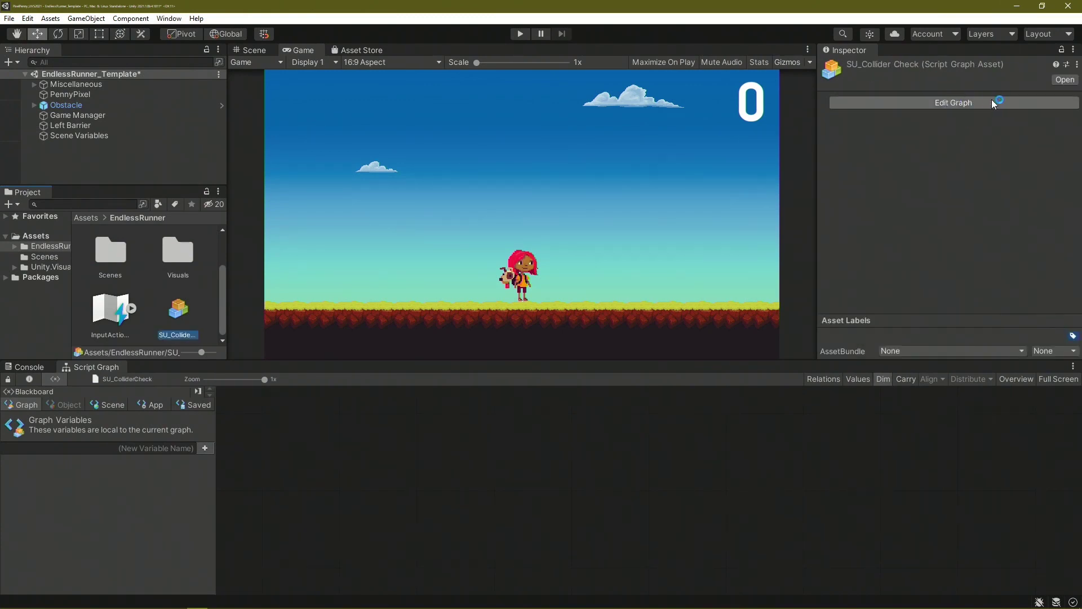
click(996, 102)
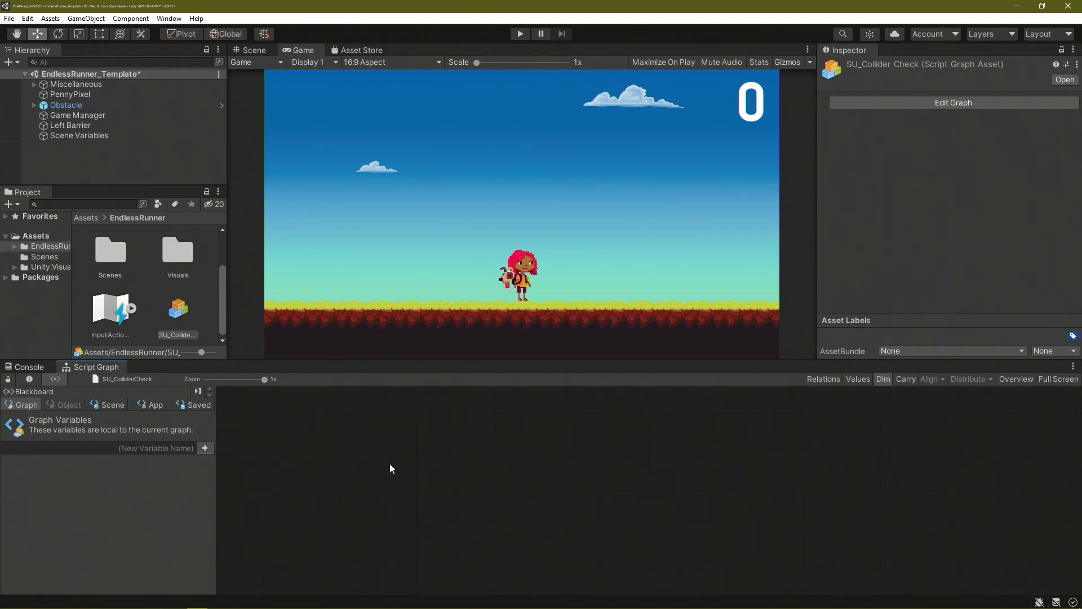
- Title the graph 'SU: Collider Check' and add trigger input Enter and trigger output Exit
click(55, 378)
click(34, 378)
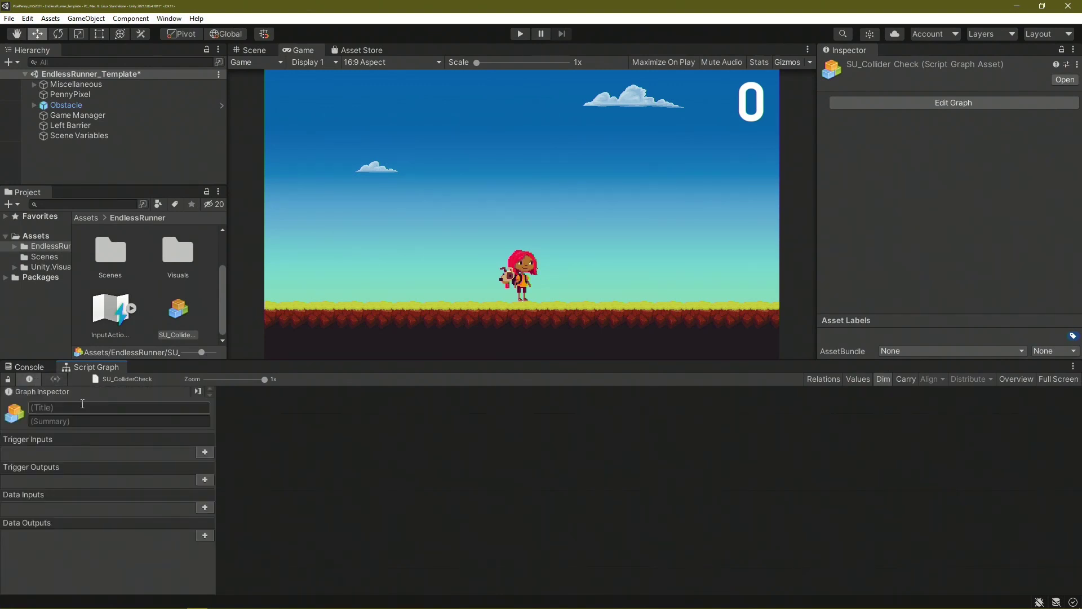
text(SU: Collider C)
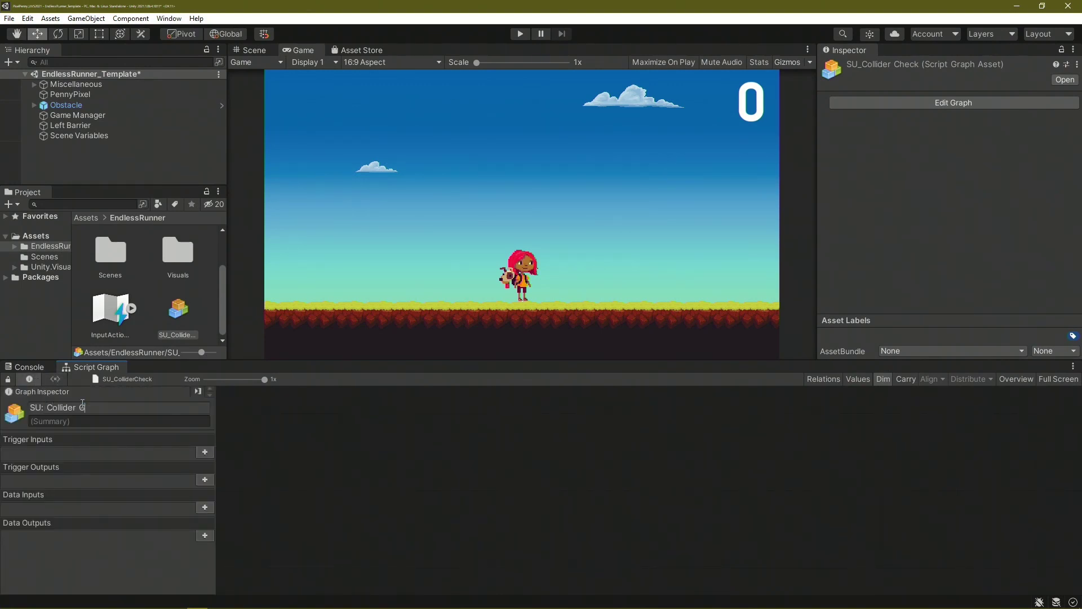
text(heck)
click(211, 451)
click(161, 451)
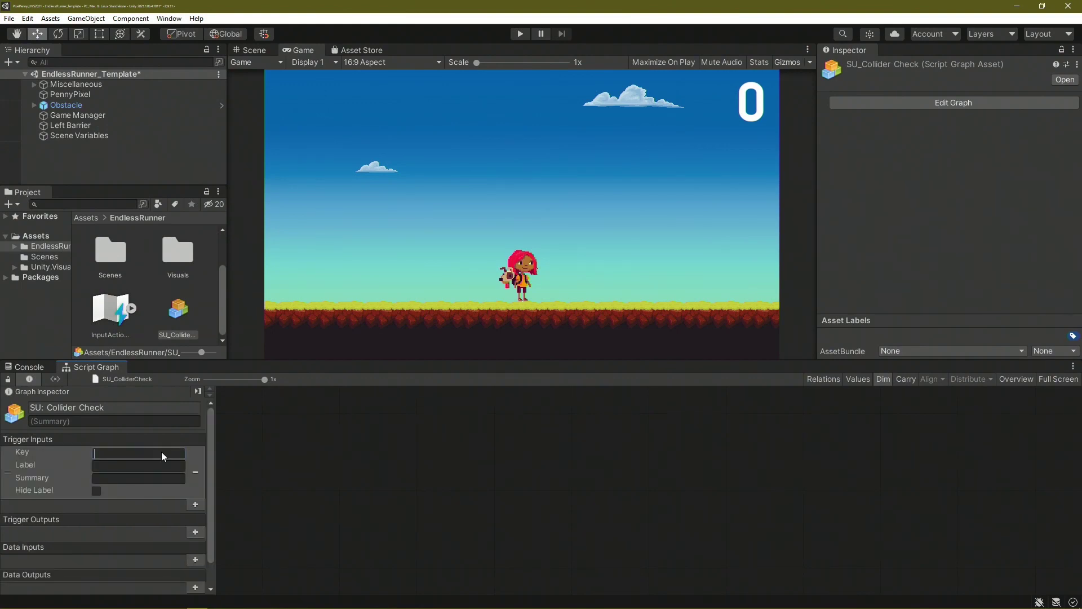
text(Enter)
click(96, 493)
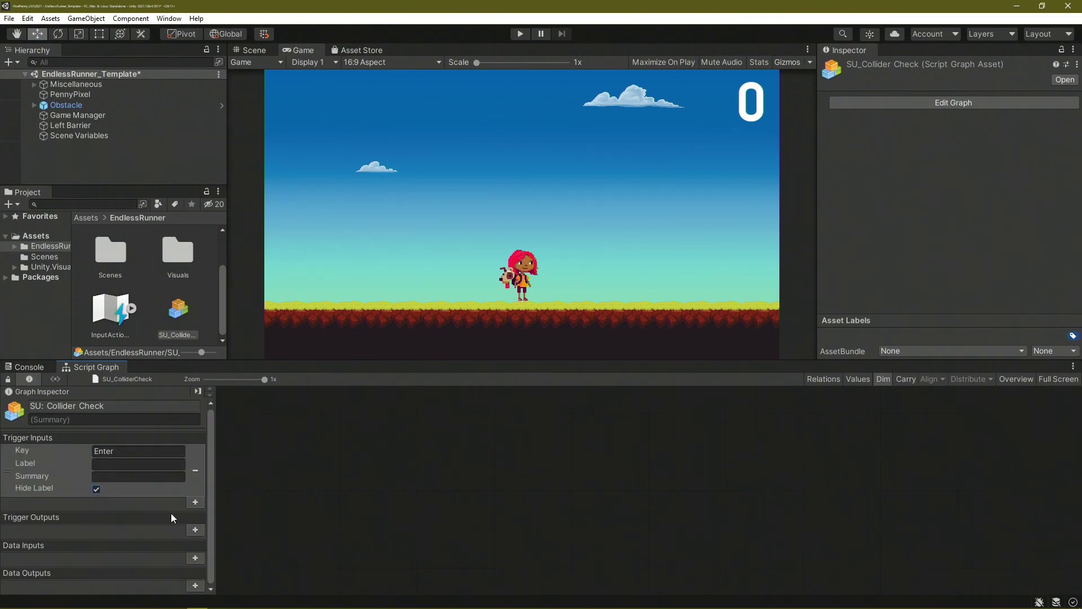
click(195, 531)
click(153, 488)
text(Ex)
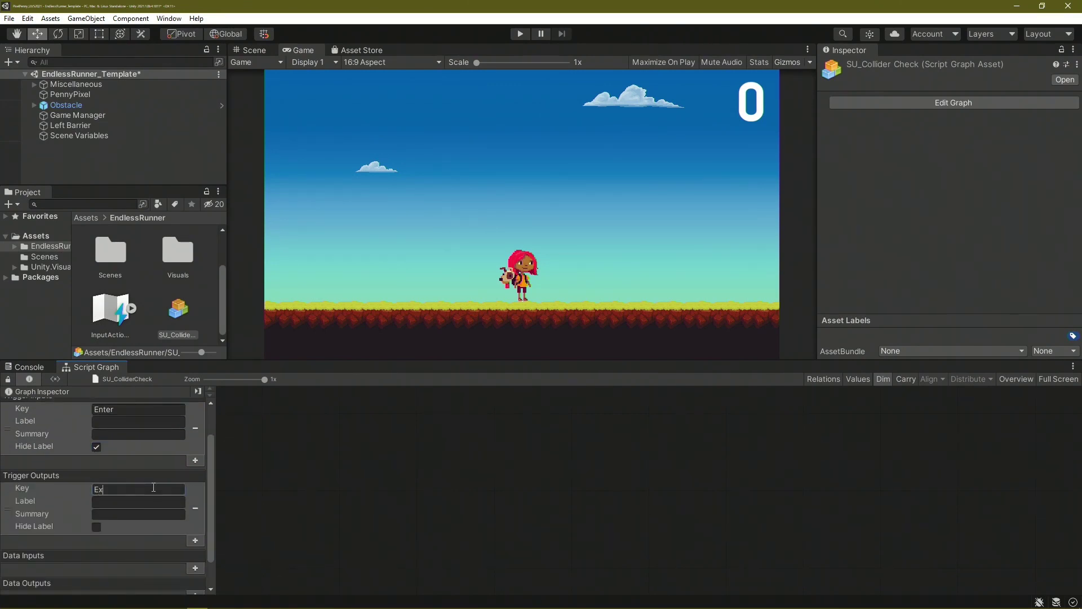
text(it)
click(101, 529)
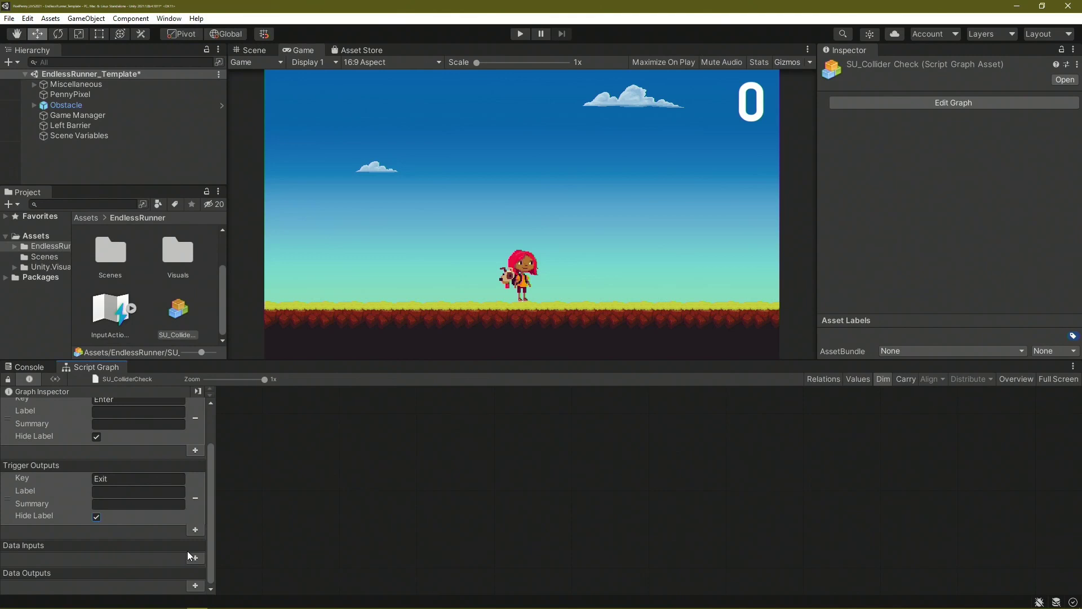
- Add a data input named Collider of type Collider 2D
click(194, 557)
scroll(195, 555, down, 2)
click(157, 506)
text(Collider)
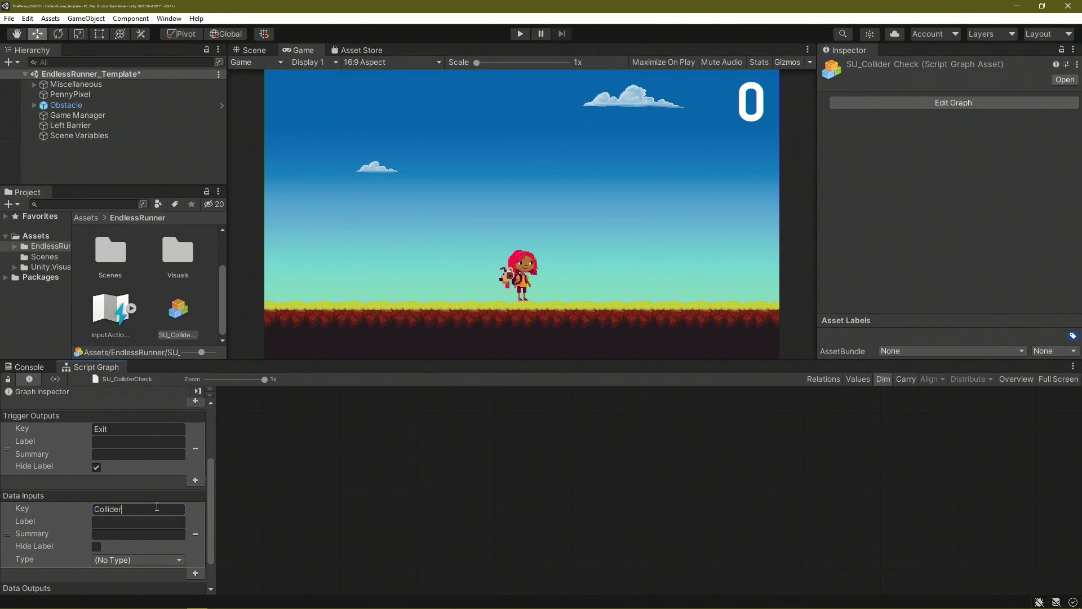
click(151, 559)
text(collider 2d)
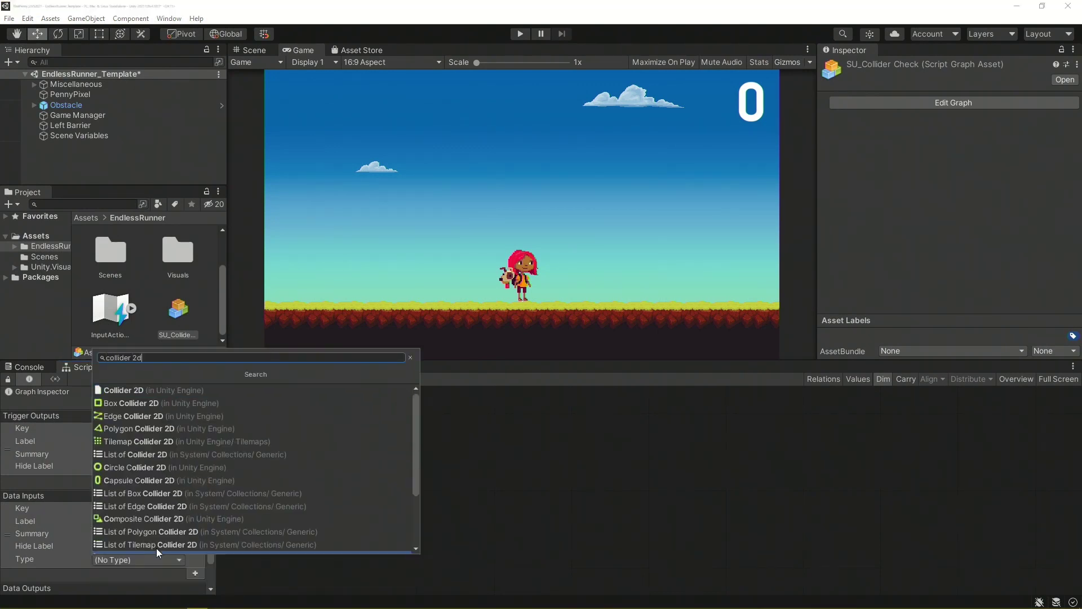
click(160, 383)
click(141, 508)
text(Collider)
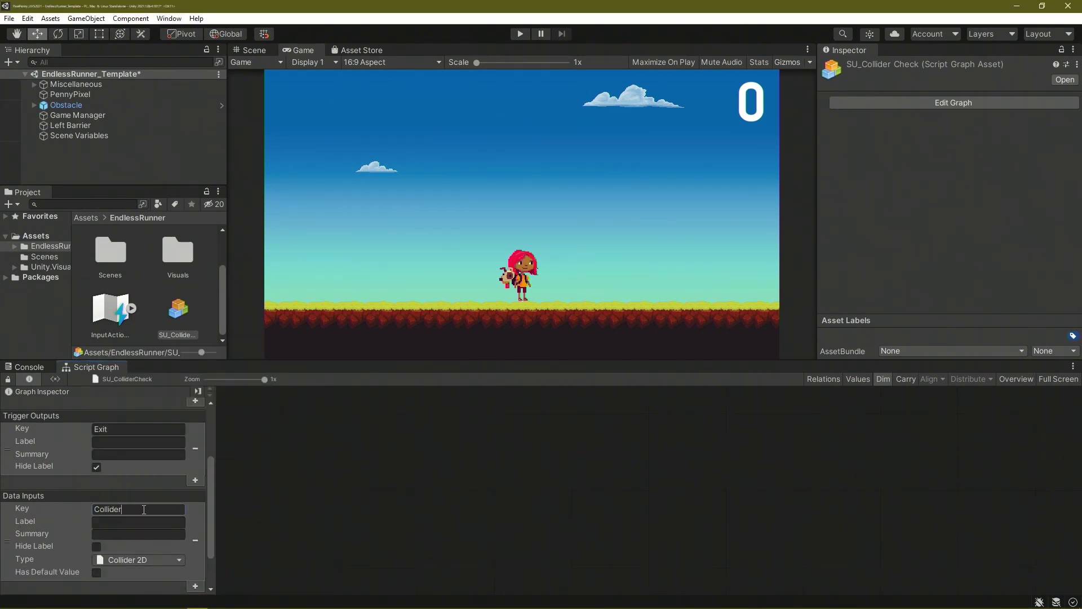
scroll(144, 510, down, 2)
scroll(143, 509, down, 1)
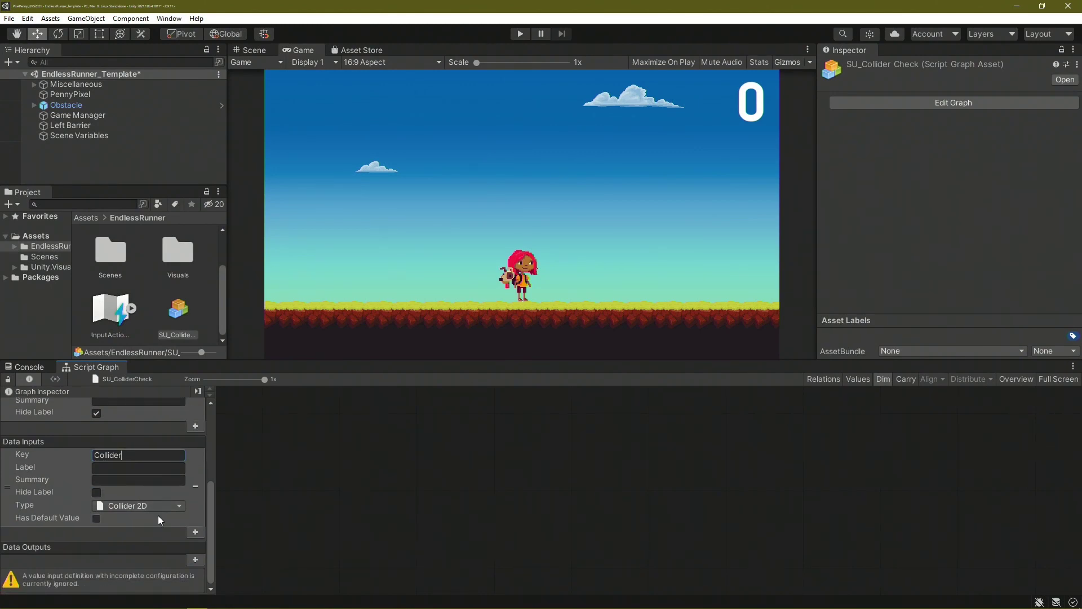
click(196, 532)
- Add a second data input named Tag of type String
scroll(175, 541, down, 2)
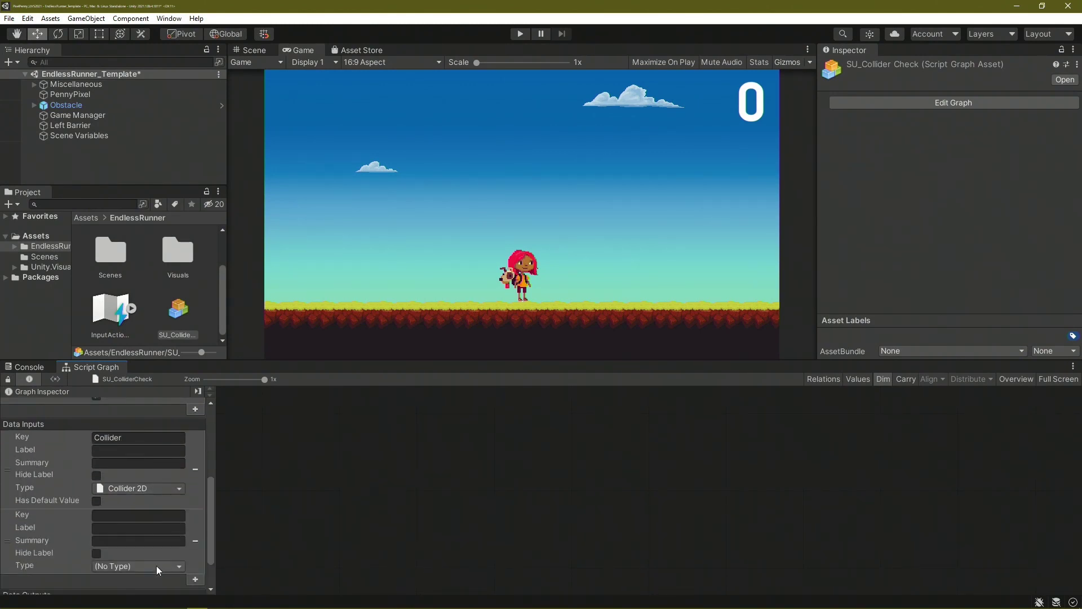
click(157, 566)
click(175, 422)
click(124, 515)
text(Tag)
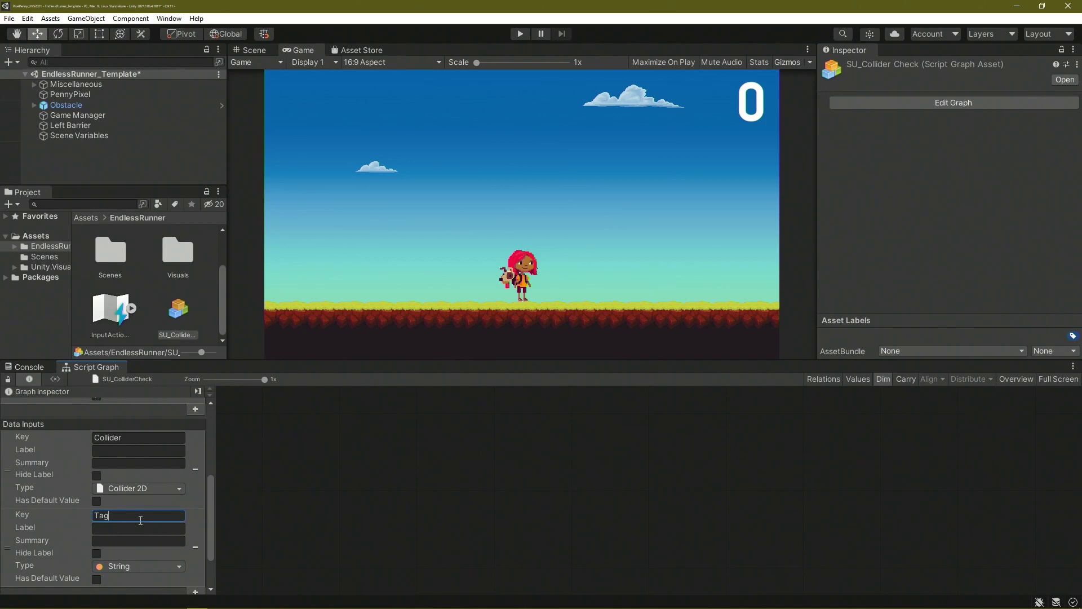
- Add Input and Output nodes to the SU_ColliderCheck graph
right_click(344, 455)
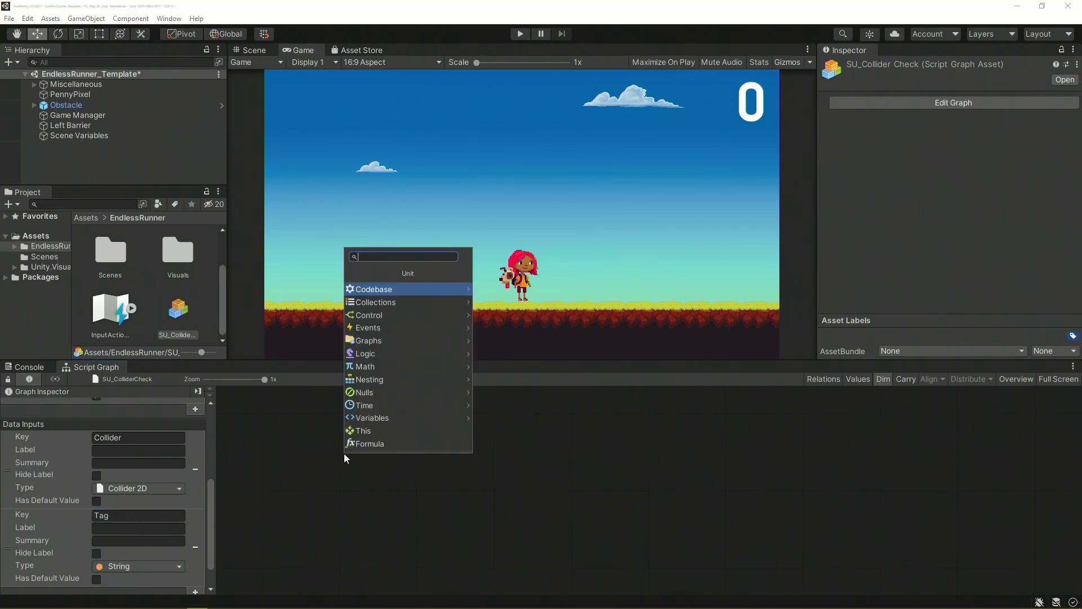
text(input)
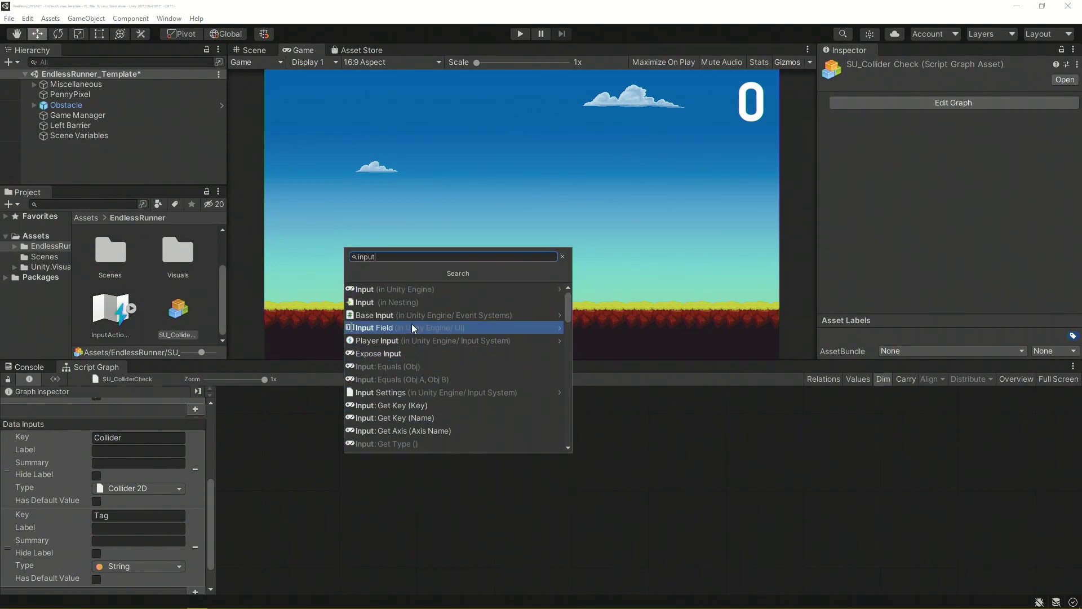
click(443, 302)
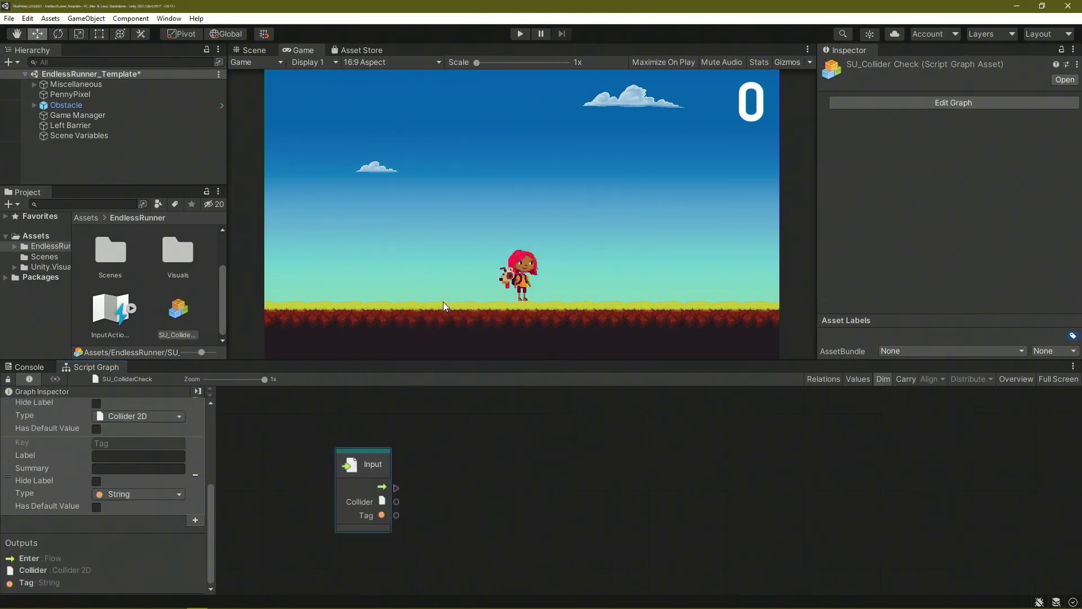
click(431, 386)
right_click(933, 464)
click(938, 469)
text(o)
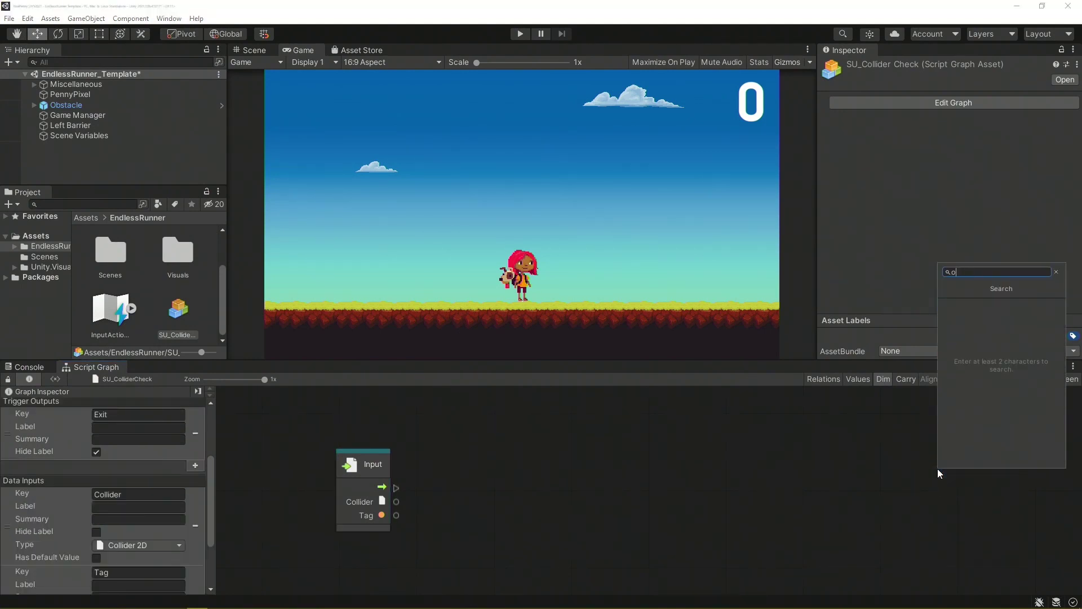
text(utput)
key(Return)
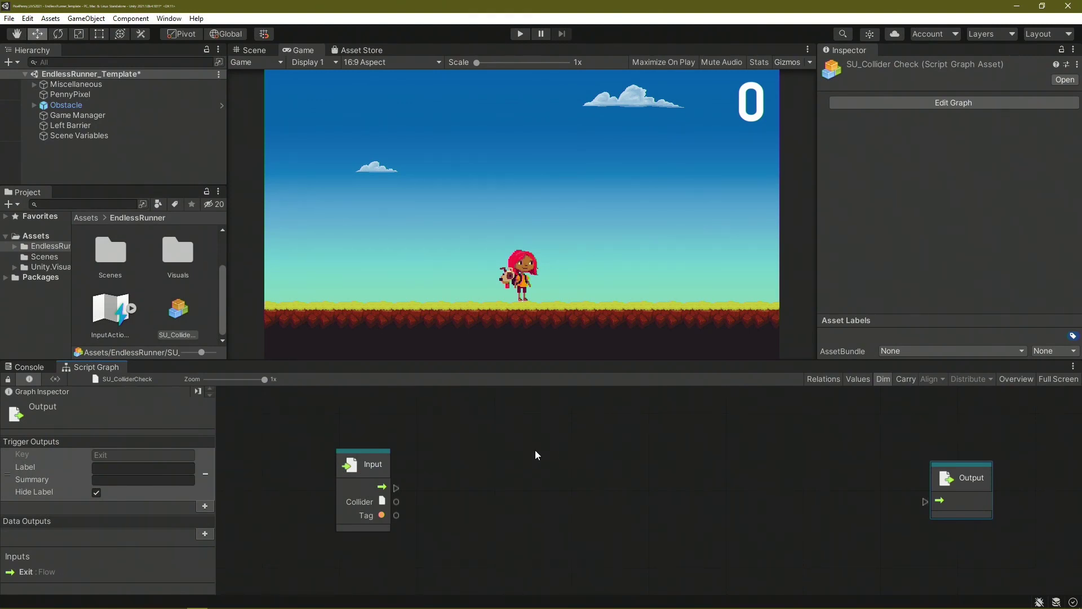
- Feed Input into Compare Tag, branch with If, wire True to Output, then select PennyPixel
right_click(489, 461)
text(compare tag)
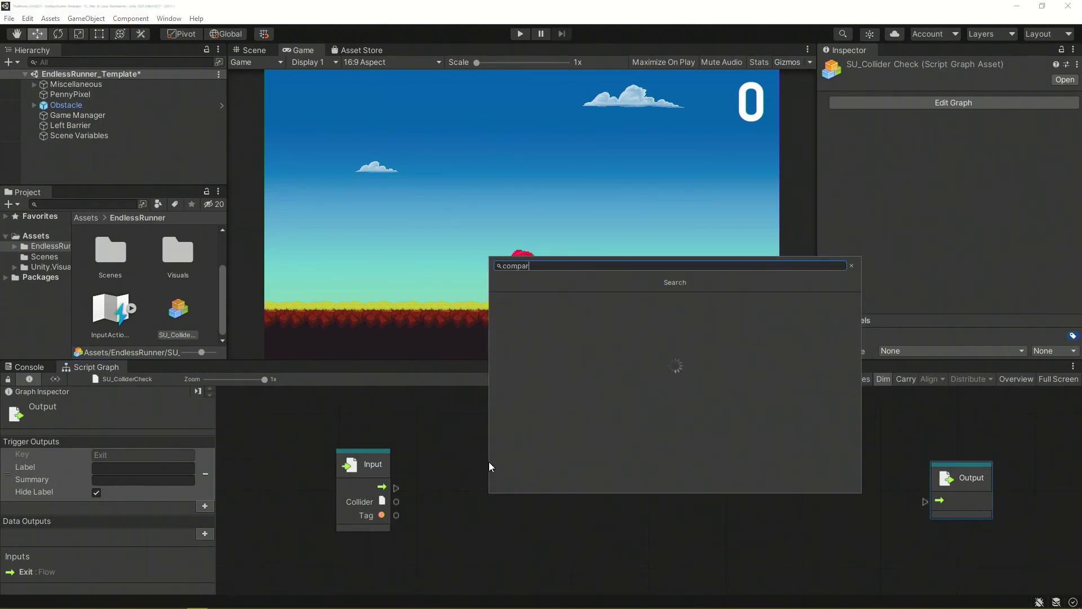
key(Return)
drag(494, 463, 480, 457)
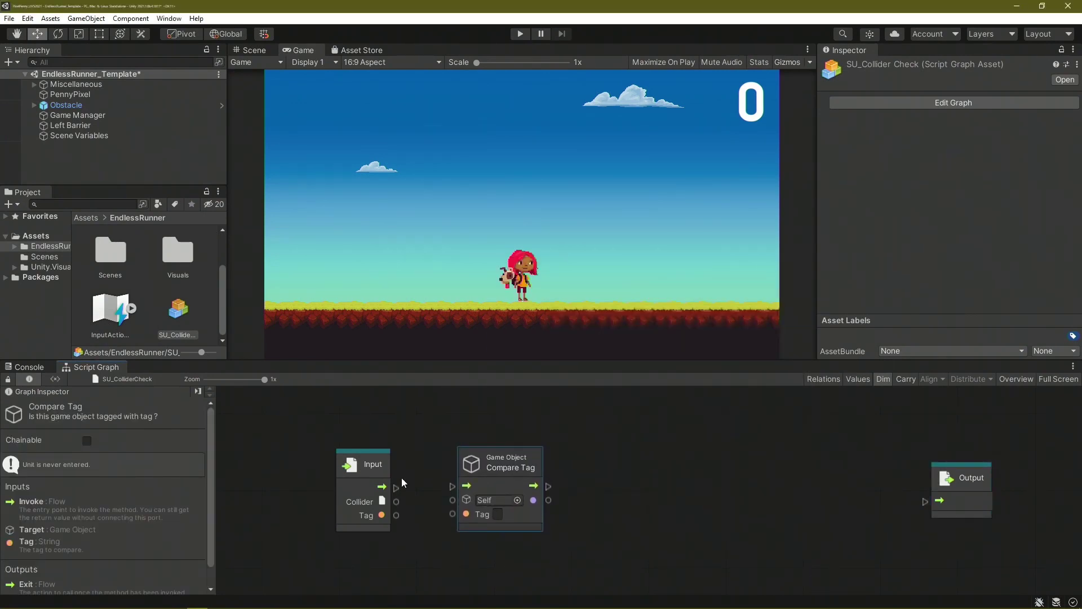
mouse_move(396, 488)
mouse_down()
mouse_move(452, 486)
mouse_move(453, 514)
mouse_up()
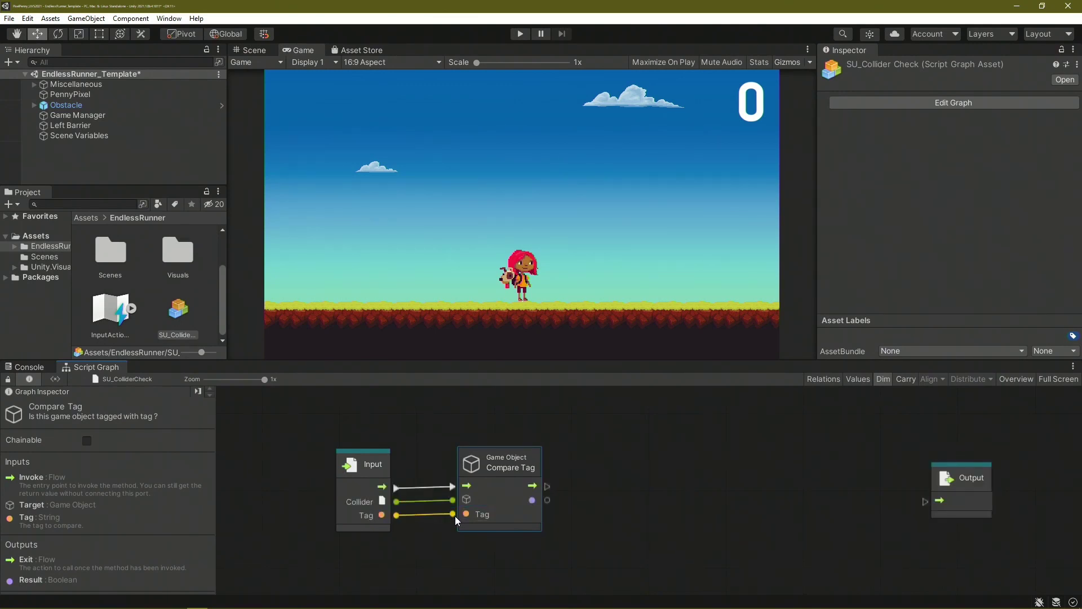
mouse_move(546, 486)
mouse_down()
mouse_move(581, 486)
mouse_move(577, 506)
mouse_move(590, 500)
mouse_up()
text(if)
key(Return)
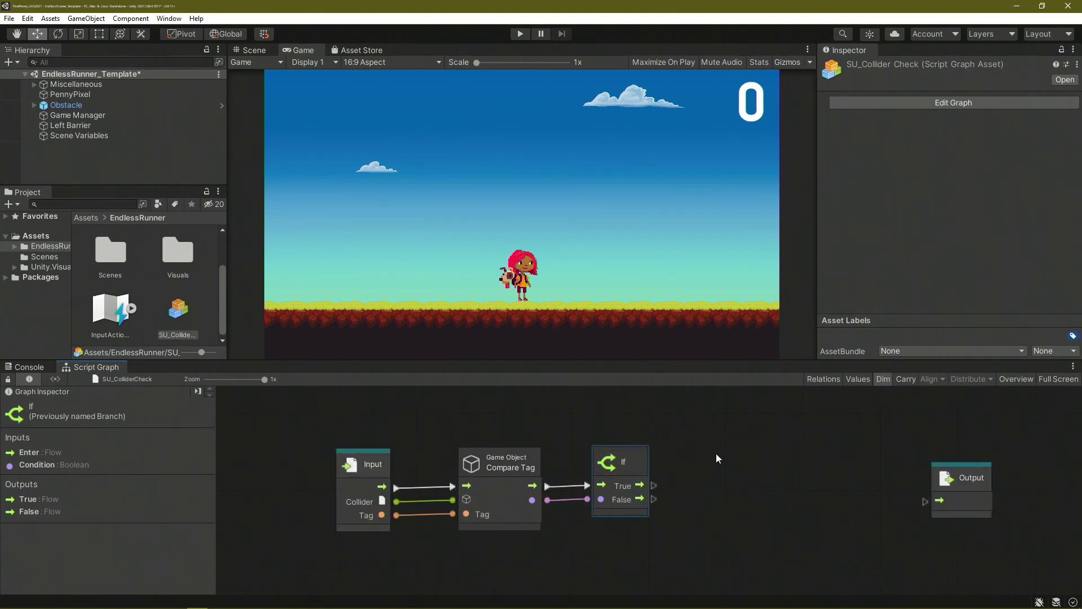
drag(948, 486, 759, 477)
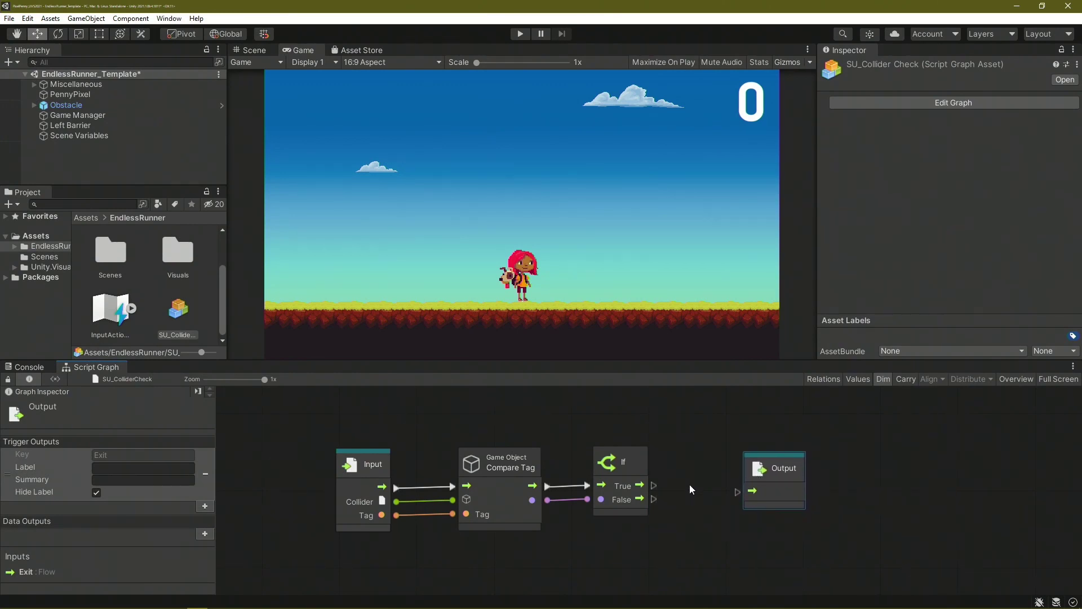
drag(654, 486, 746, 498)
click(162, 94)
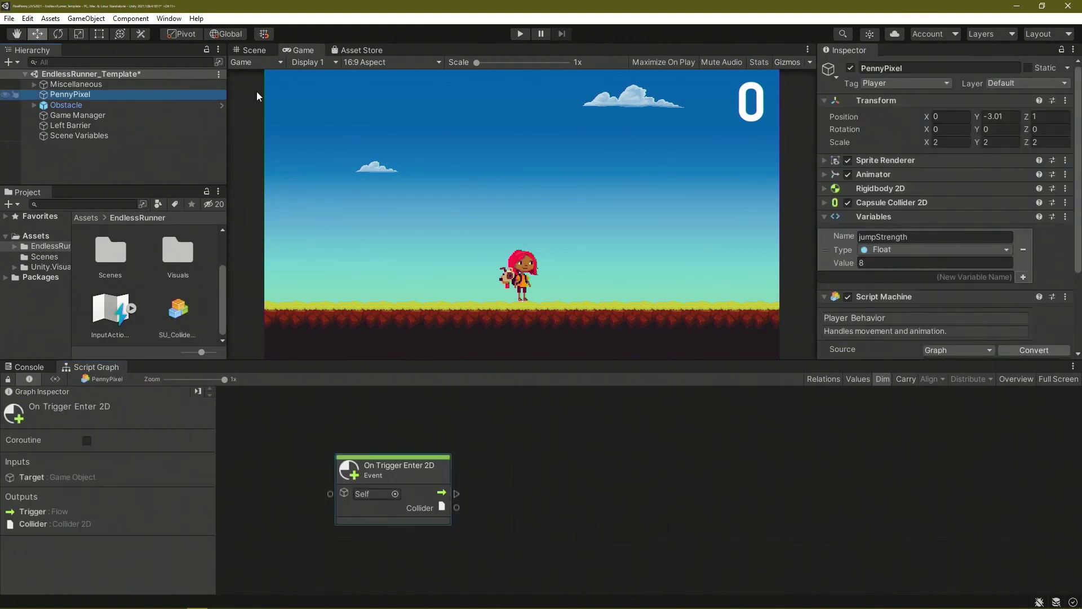
click(1007, 270)
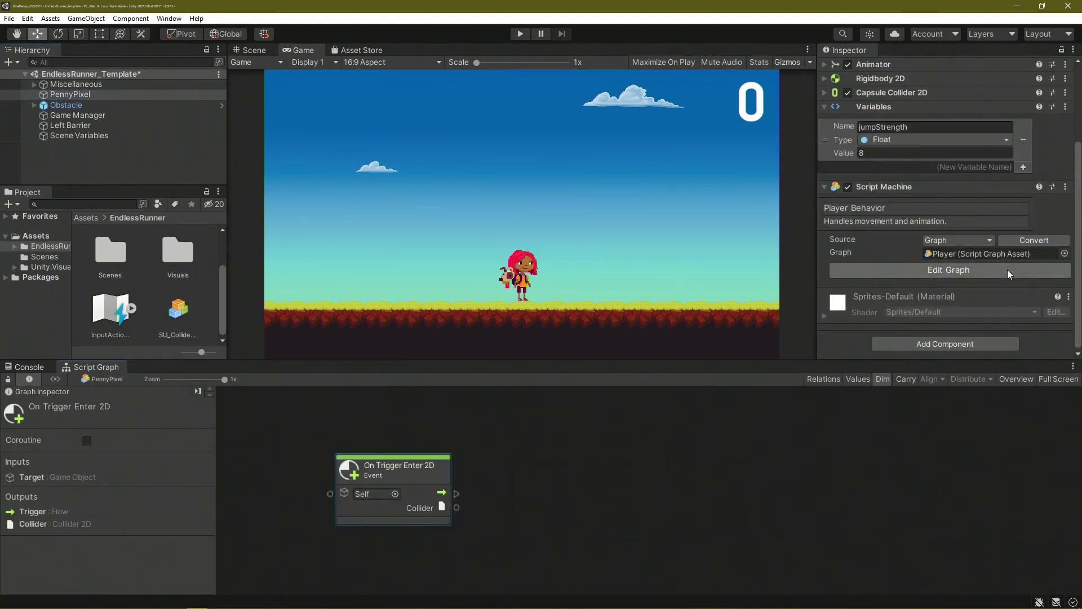
- Add the SU_ColliderCheck super unit after On Trigger Enter 2D, passing it the trigger's Collider
drag(457, 494, 509, 494)
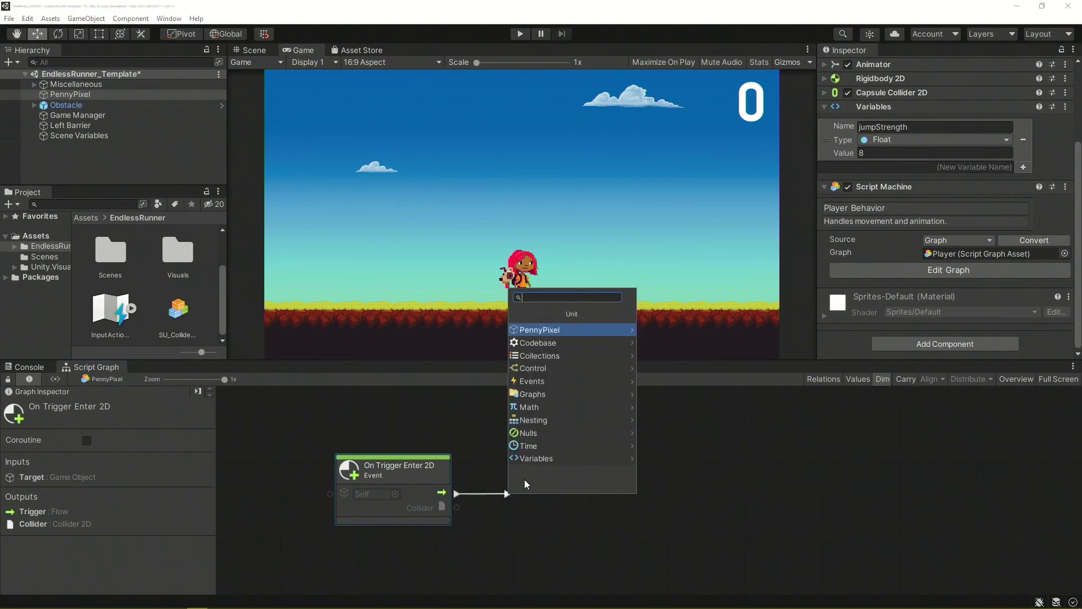
click(540, 394)
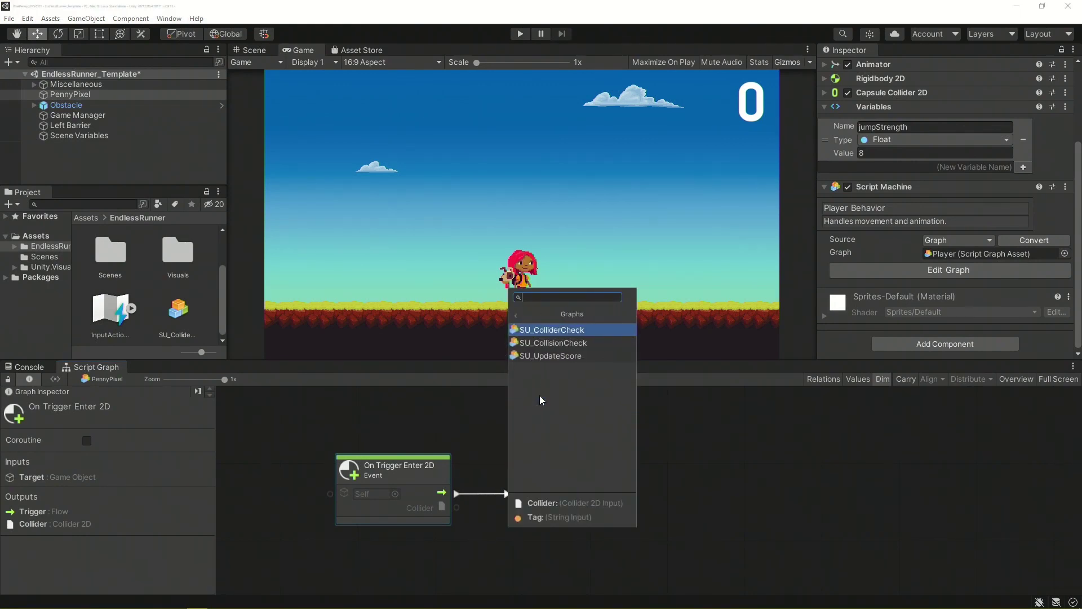
click(563, 329)
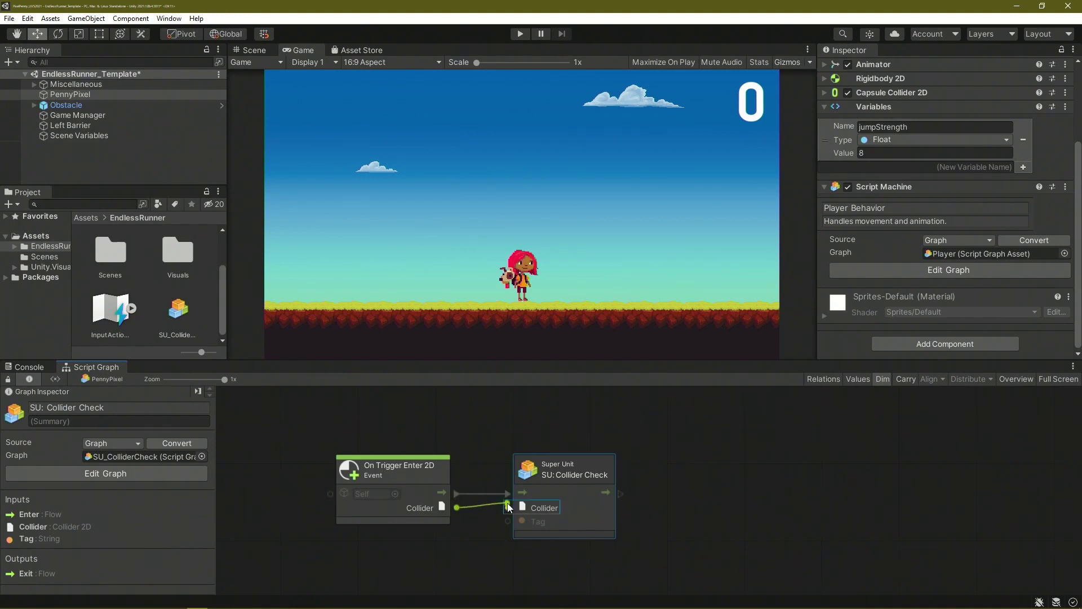
drag(457, 507, 508, 507)
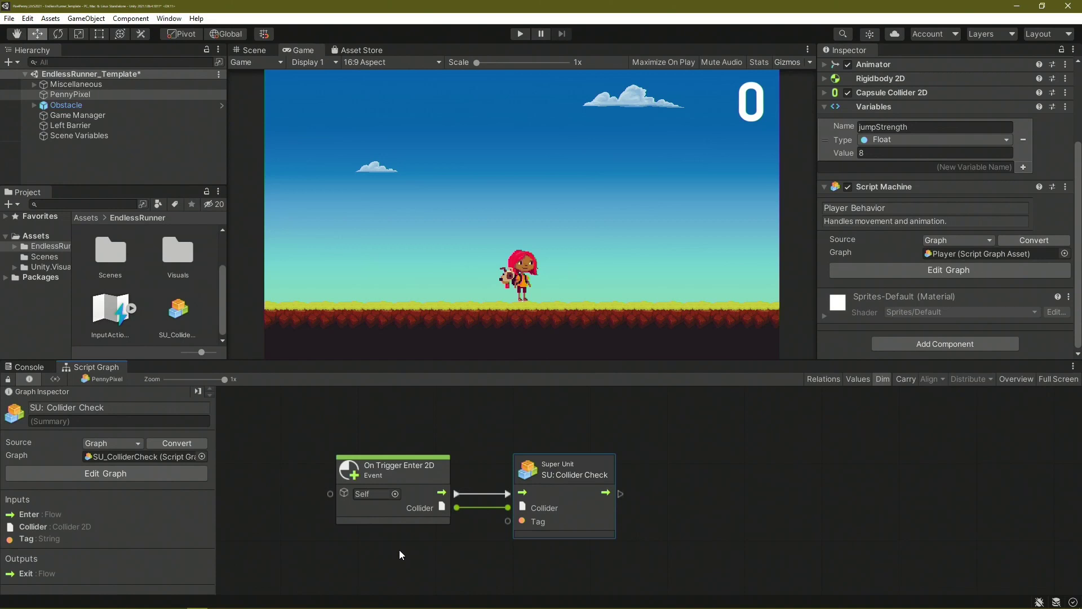
- Add a String Literal node wired into the super unit's Tag input
right_click(399, 550)
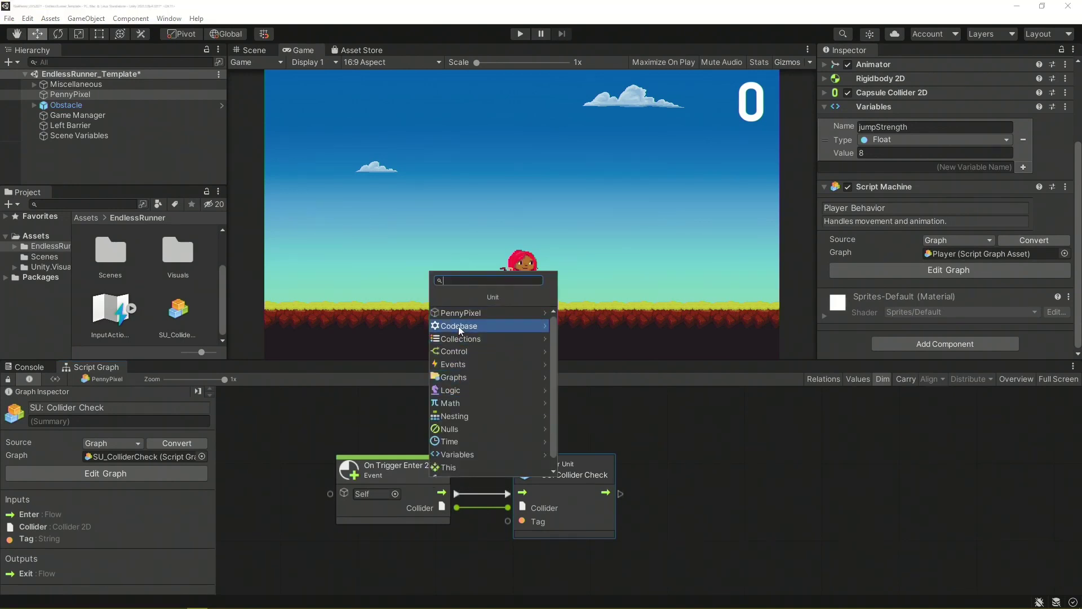
text(string lit)
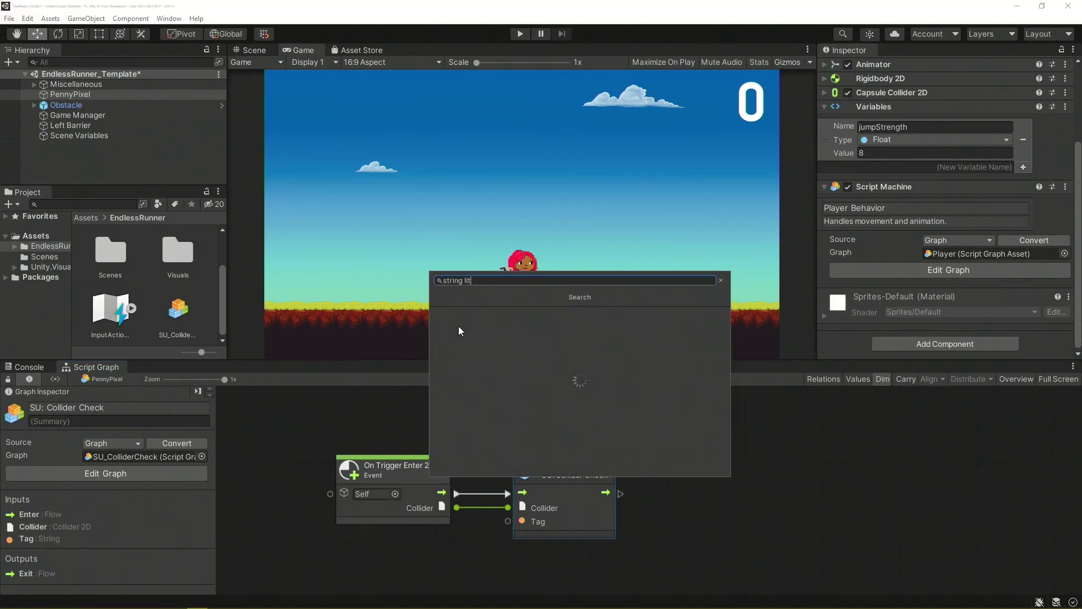
text(er)
key(Return)
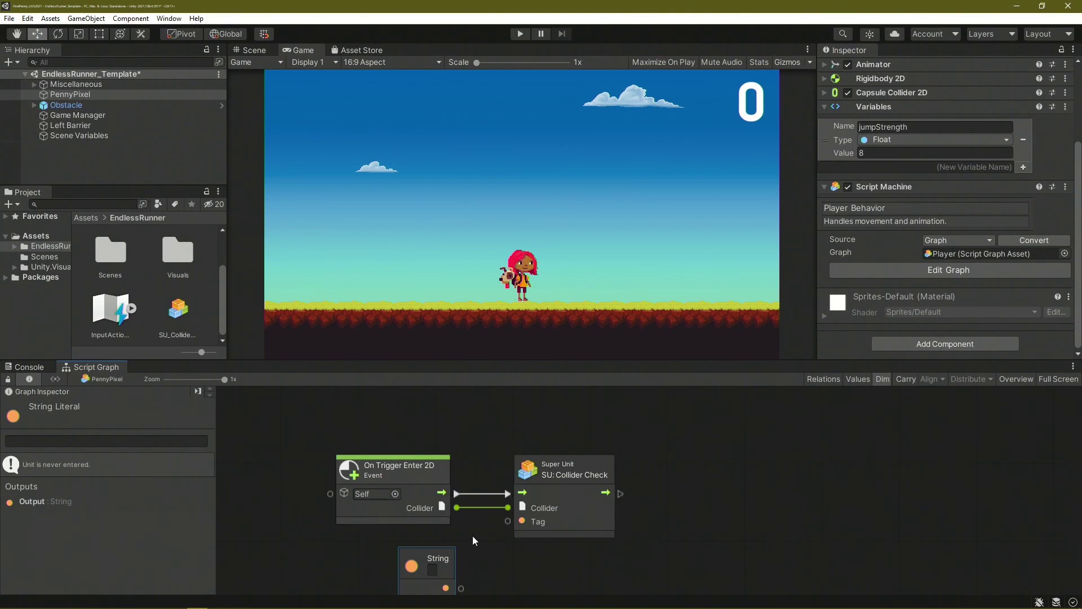
drag(449, 556, 444, 533)
drag(456, 573, 508, 523)
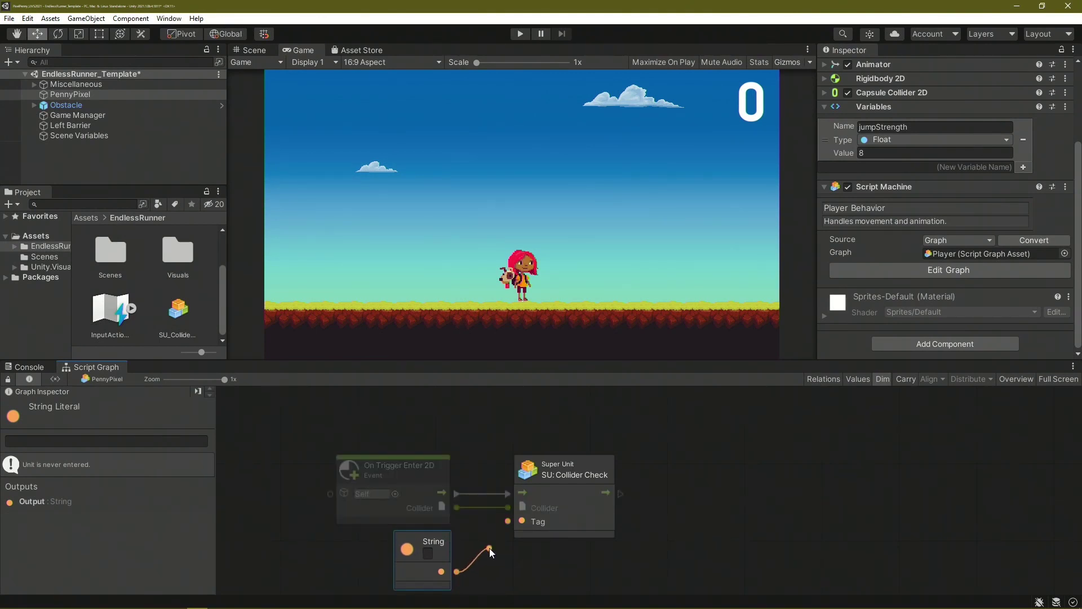
- Follow the super unit's exit with Animator Set Trigger named 'hurt'
drag(621, 494, 679, 492)
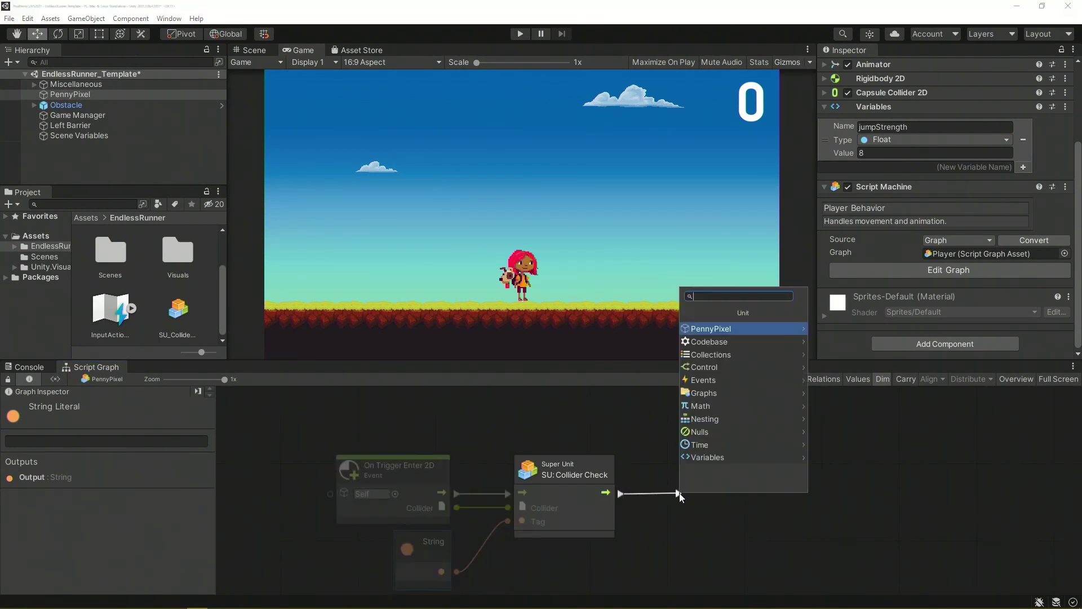
text(animator trigger)
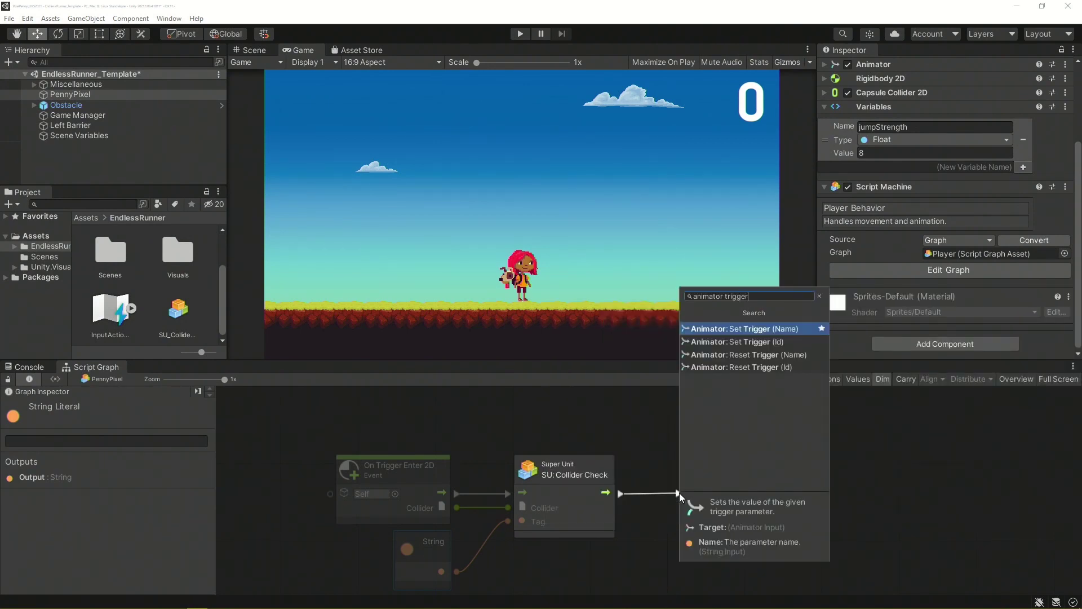
key(Return)
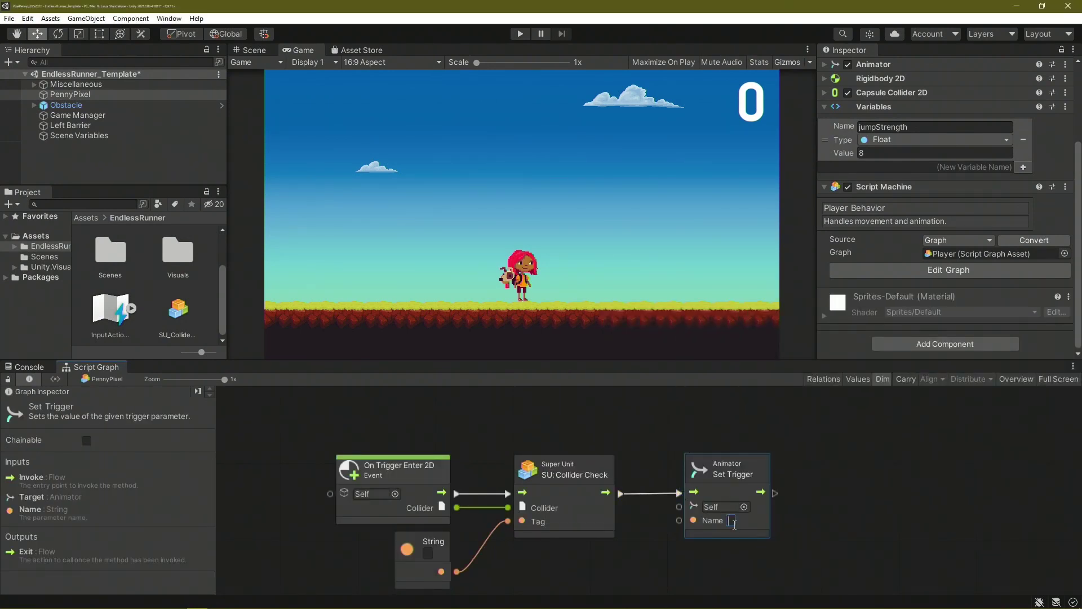
text(hurt)
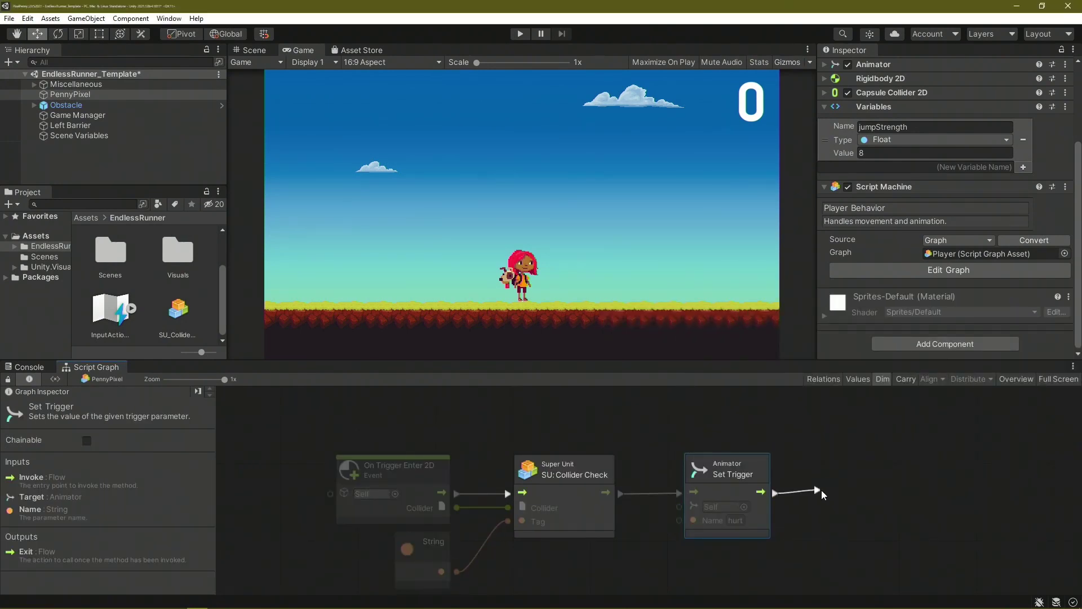
- Add Component Destroy on This with 0.7 delay, and set the tag string to 'Obstacle'
drag(778, 492, 825, 491)
text(destro)
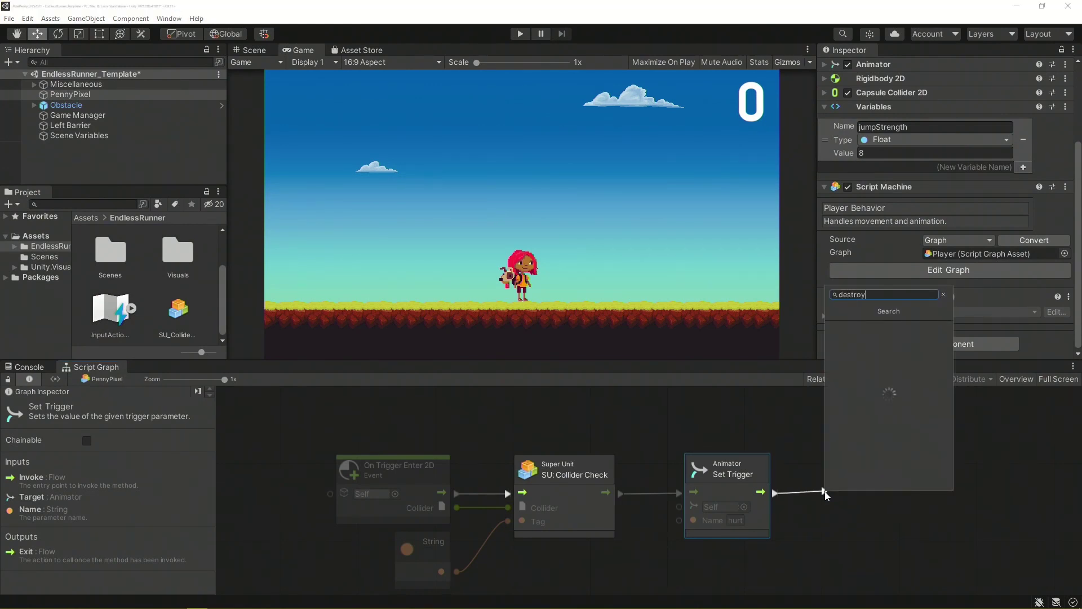
text(y)
key(Return)
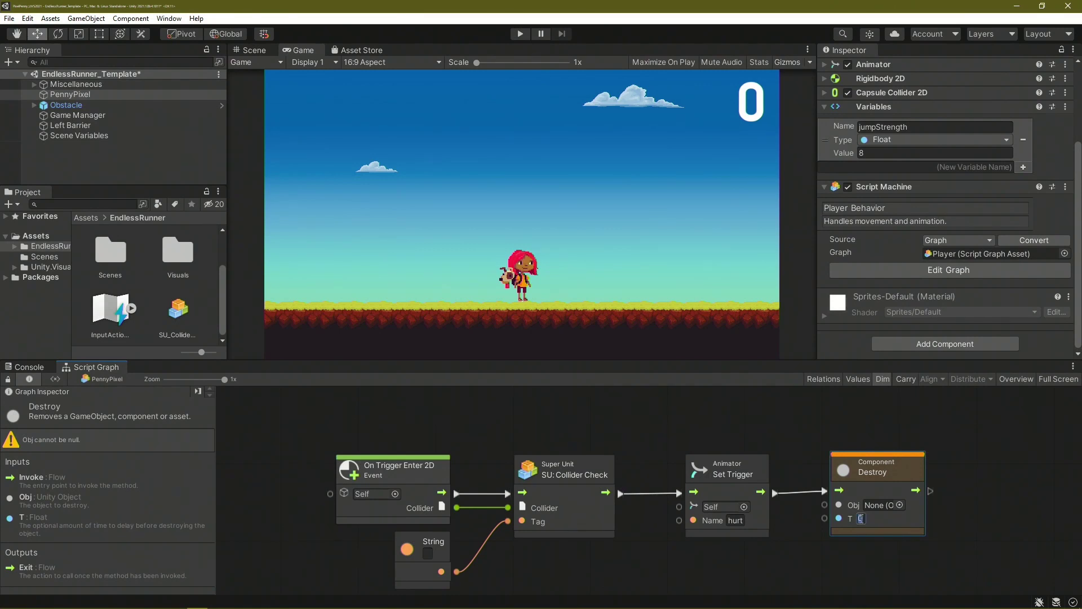
click(862, 518)
text(0.7)
drag(839, 505, 791, 493)
text(this)
key(Return)
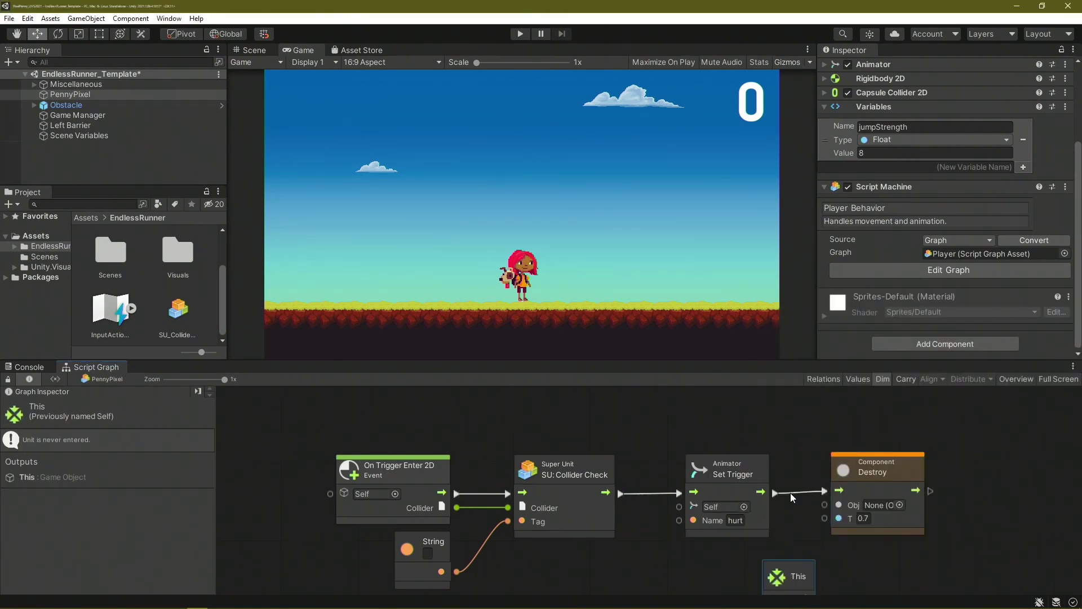
mouse_move(798, 548)
mouse_down()
mouse_move(755, 547)
mouse_move(817, 471)
mouse_up()
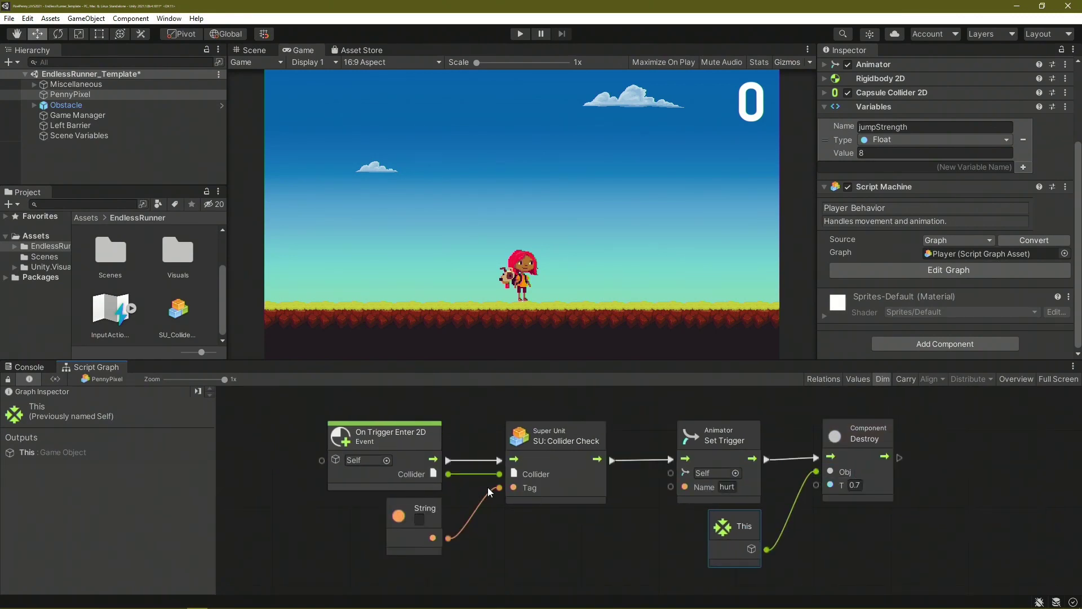
click(420, 519)
text(Obstacle)
click(546, 542)
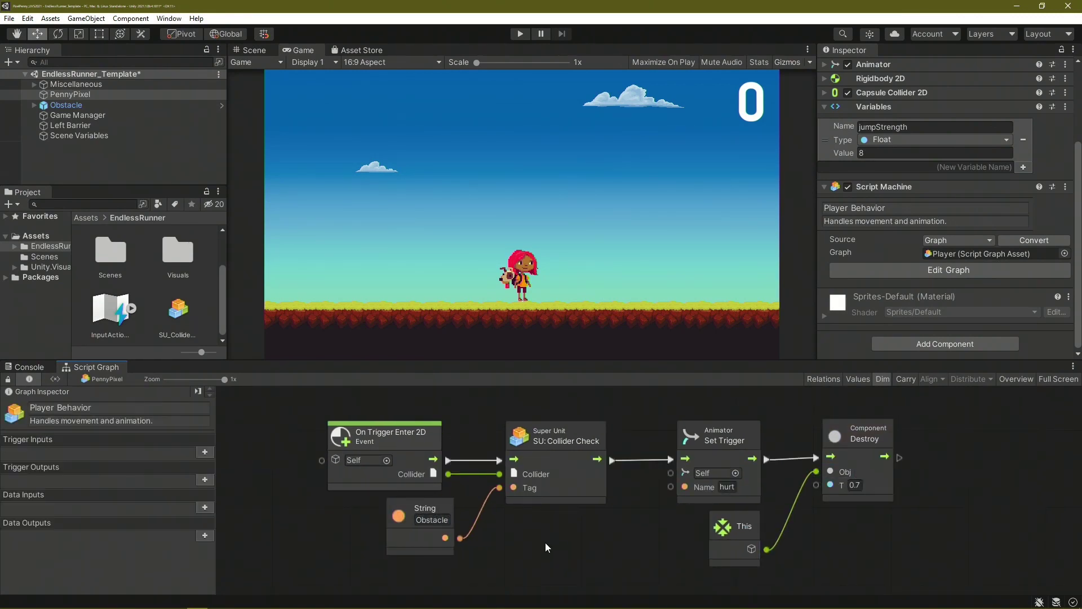
click(520, 34)
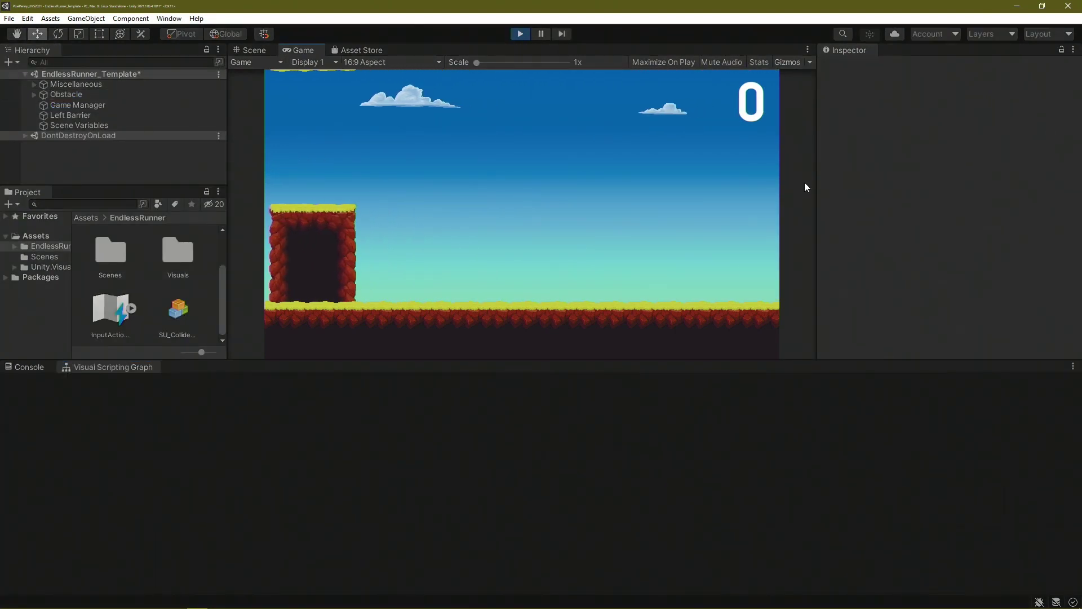
click(521, 34)
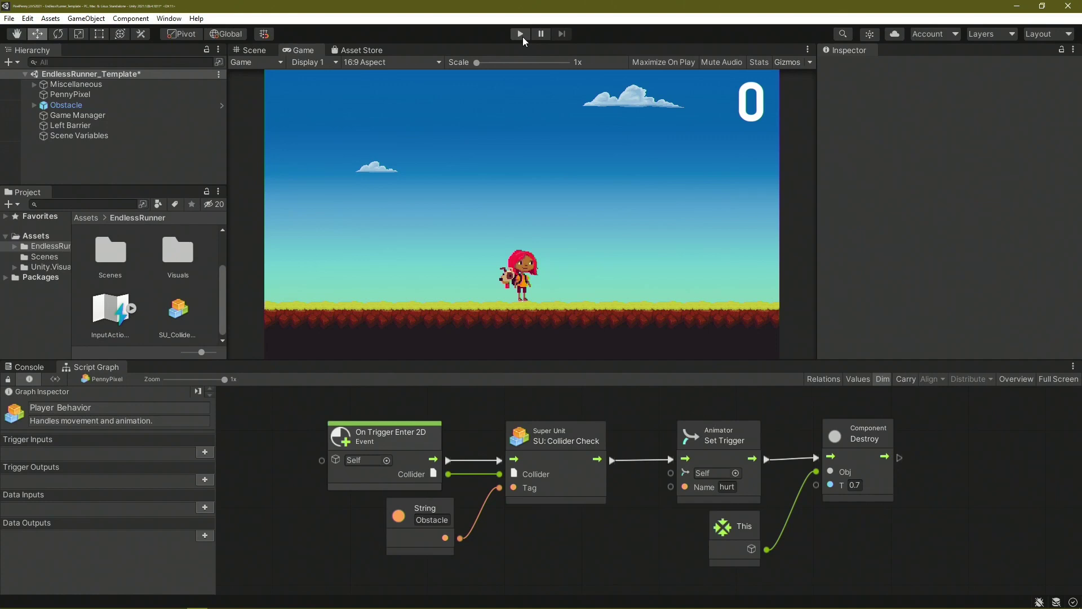
- Add an embedded State Machine titled 'Gameplay States' to Game Manager
click(194, 117)
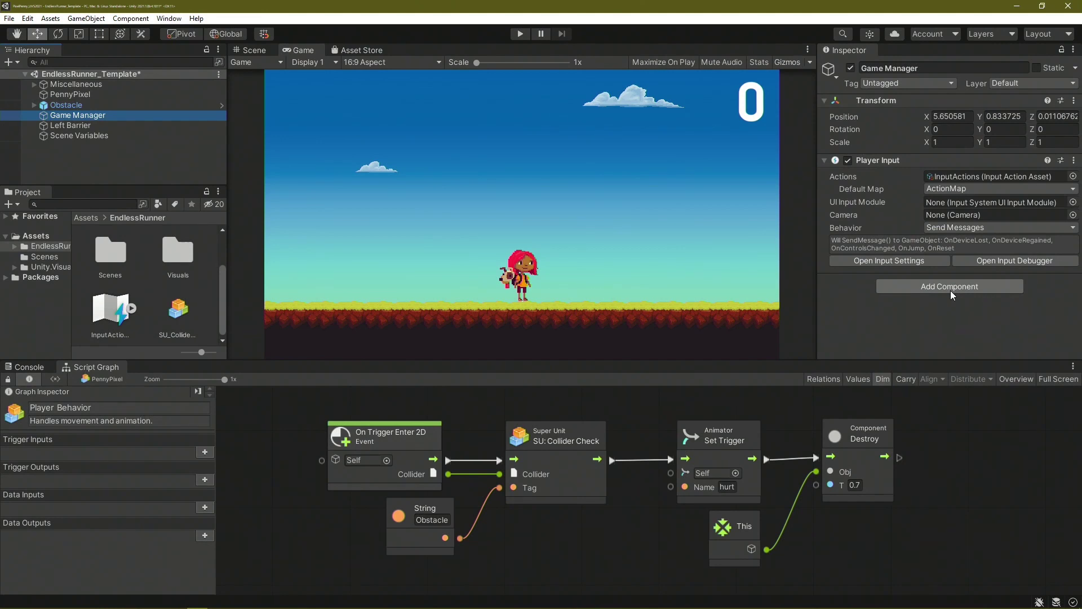
click(951, 288)
click(963, 344)
scroll(955, 275, down, 3)
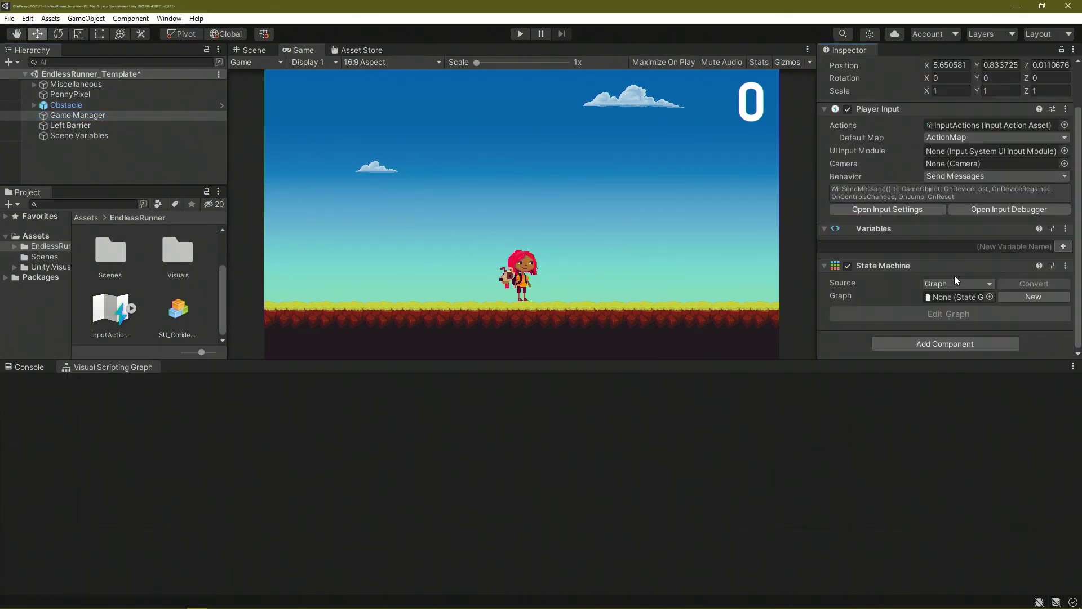
click(961, 285)
click(962, 293)
click(945, 288)
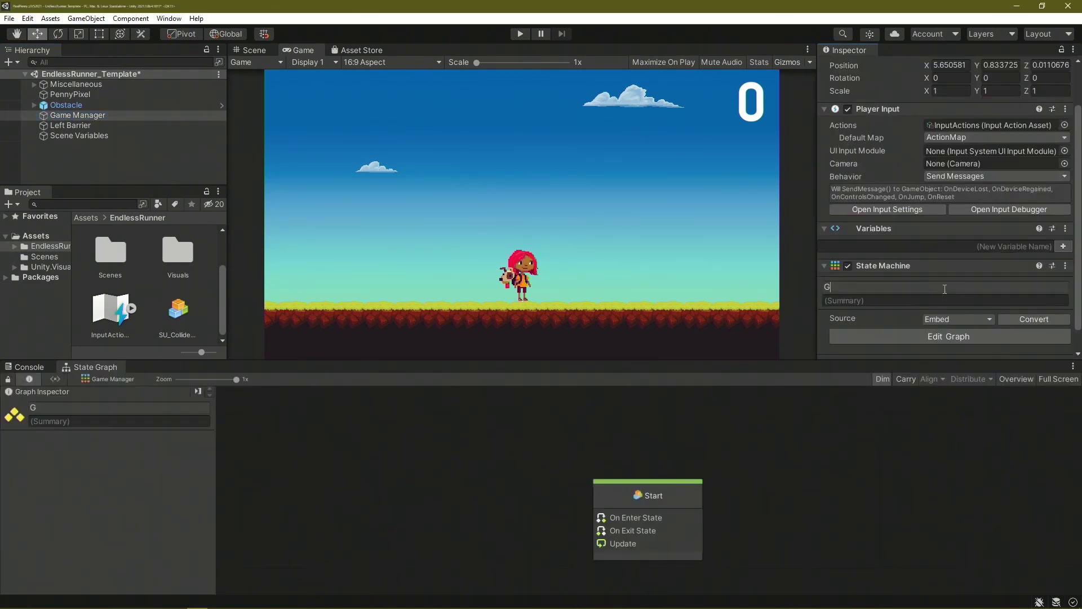
text(Gameplay S)
text(tates)
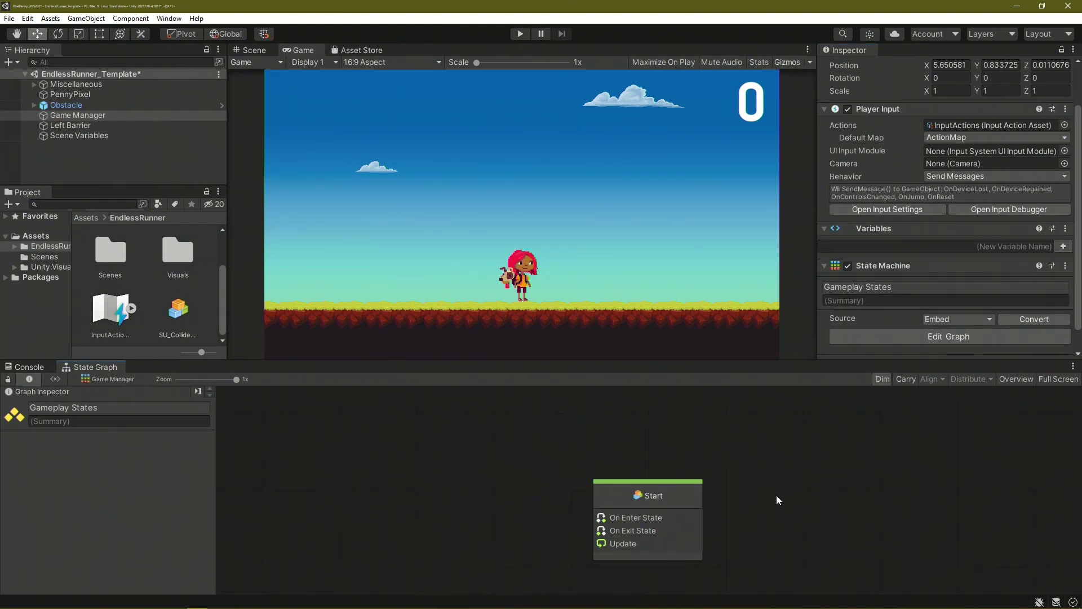
- Unmark the Start state as starting and rename it 'Game Over State'
middle_drag(776, 516, 764, 486)
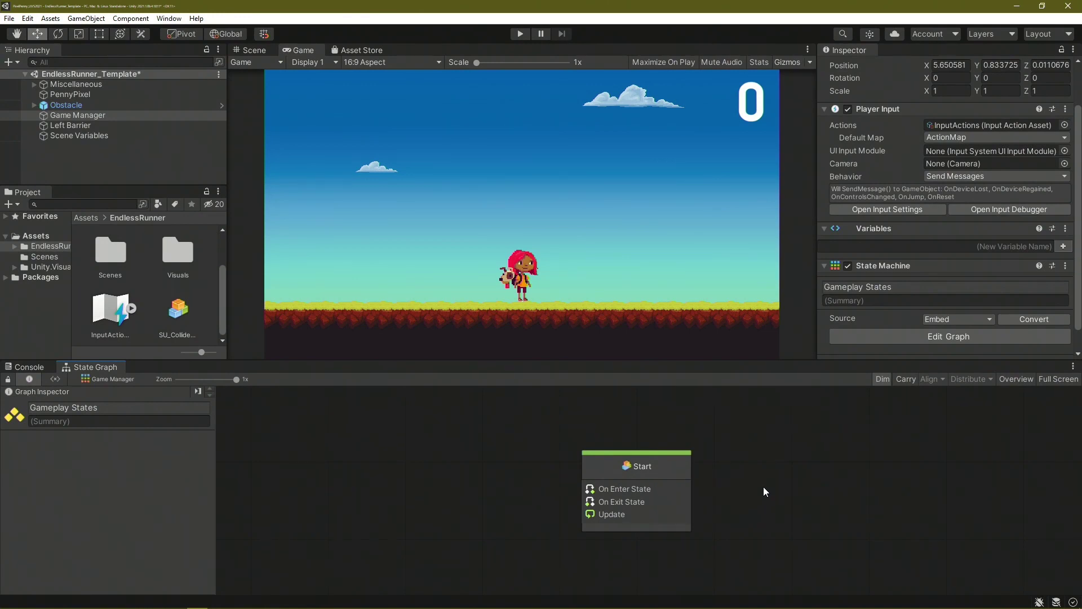
right_click(657, 470)
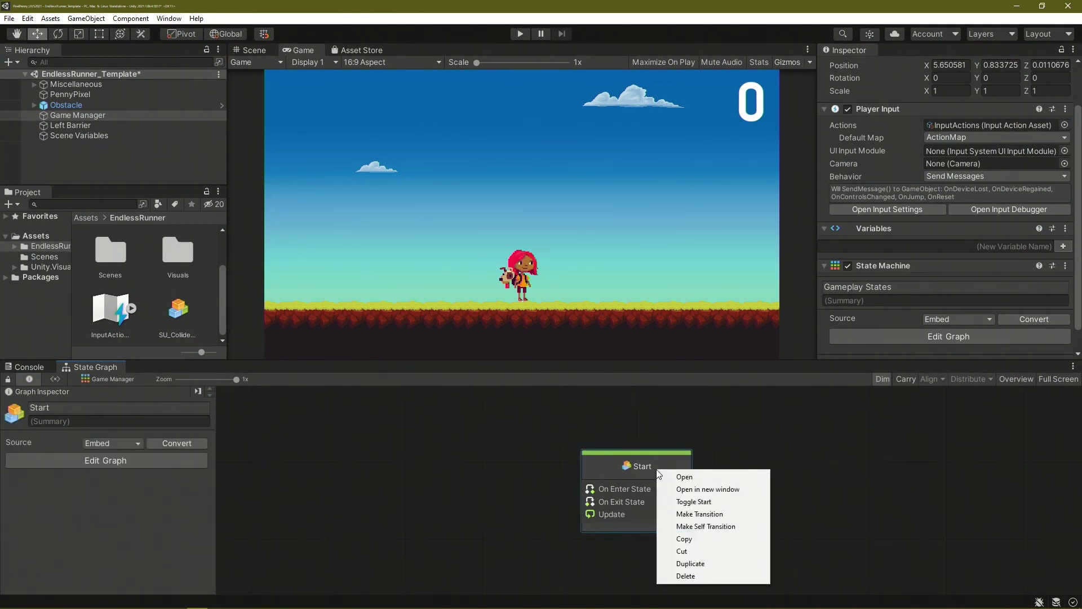
click(684, 502)
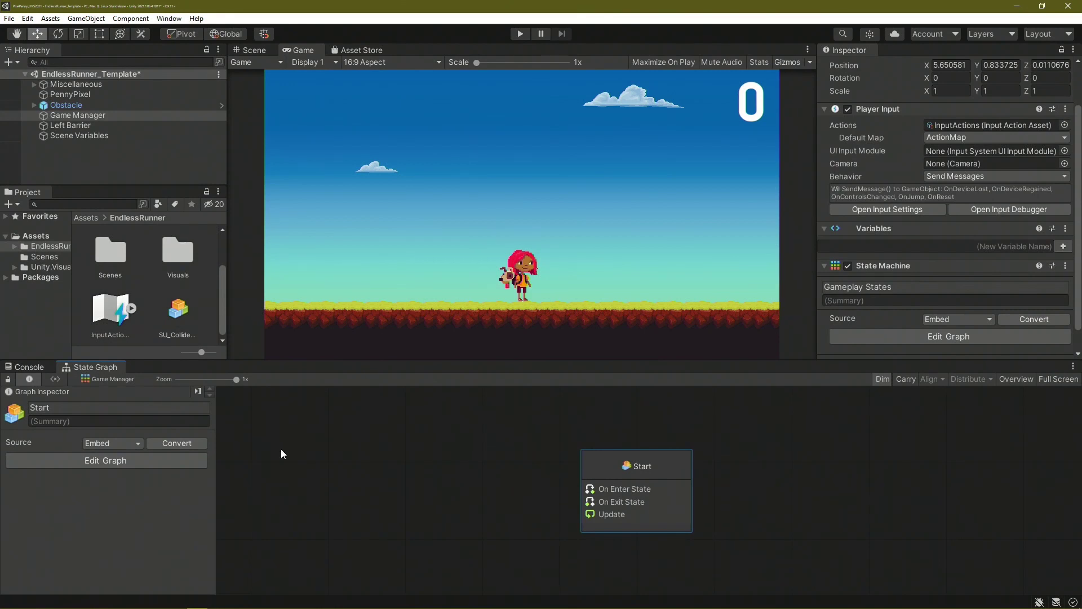
click(189, 411)
text(Game Over State)
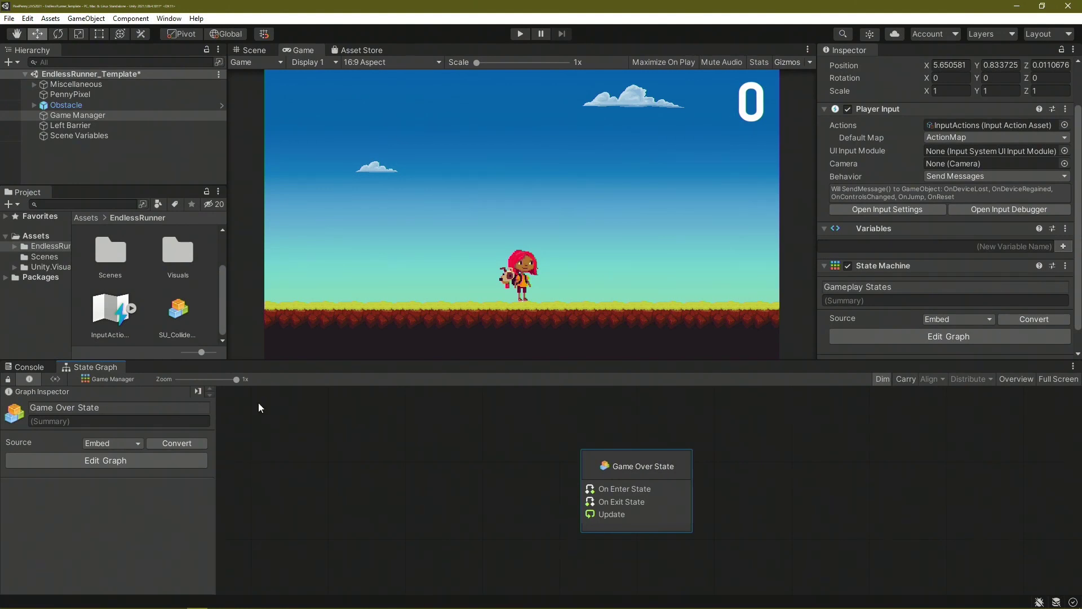
- Open Game Over State's graph and delete its Update and On Exit State nodes
double_click(634, 463)
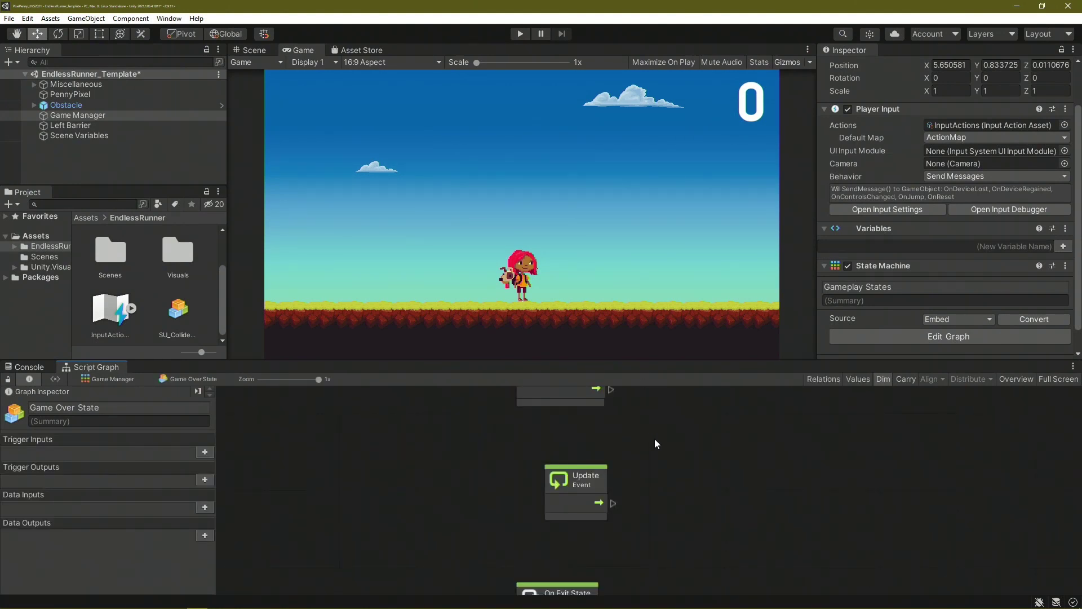
middle_drag(654, 438, 634, 493)
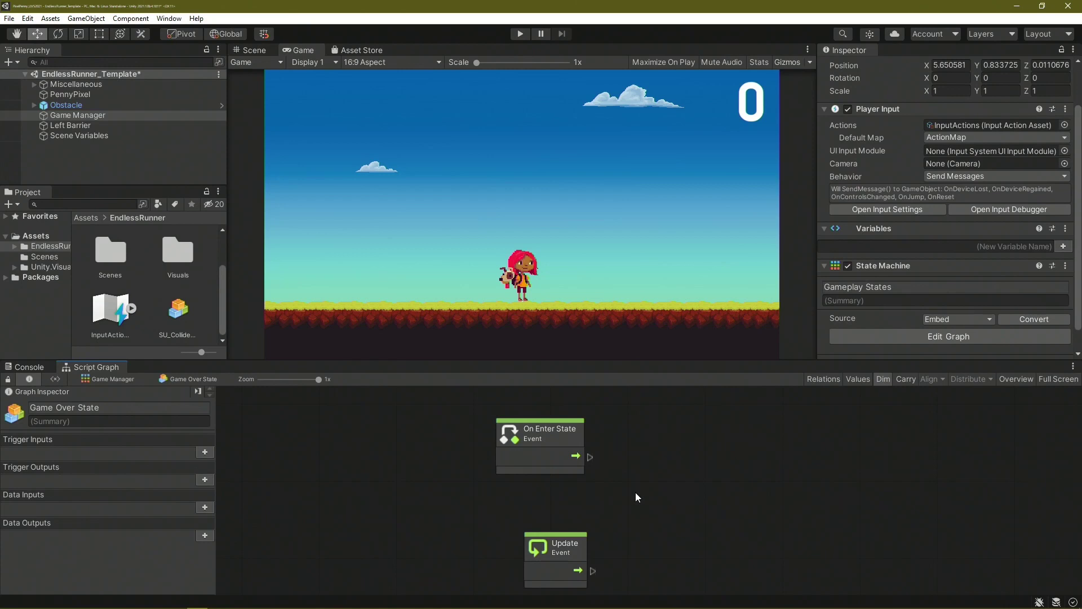
middle_drag(715, 518, 705, 394)
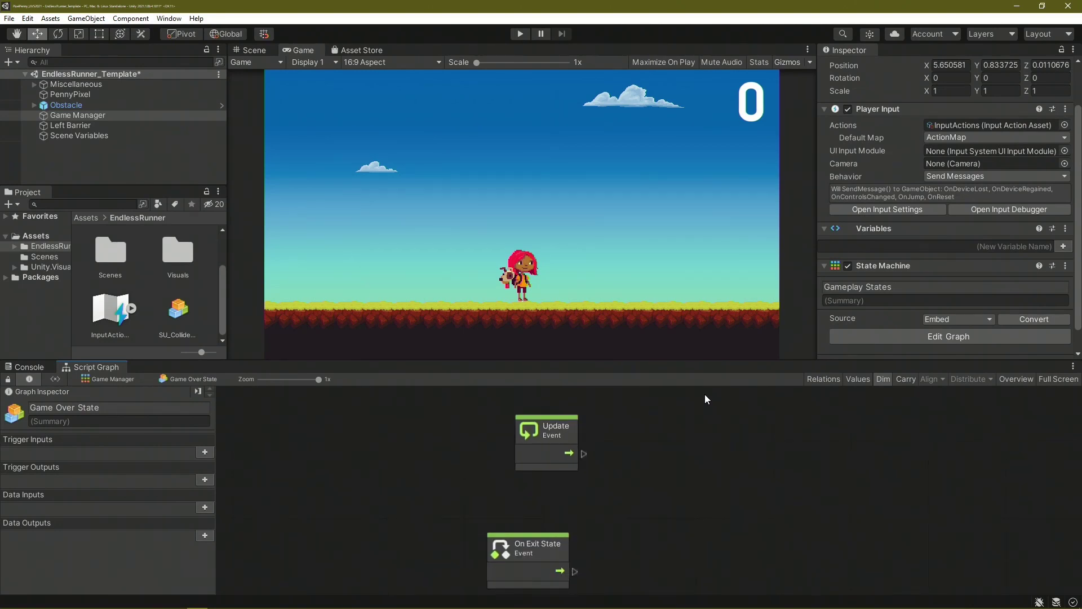
drag(491, 458, 684, 574)
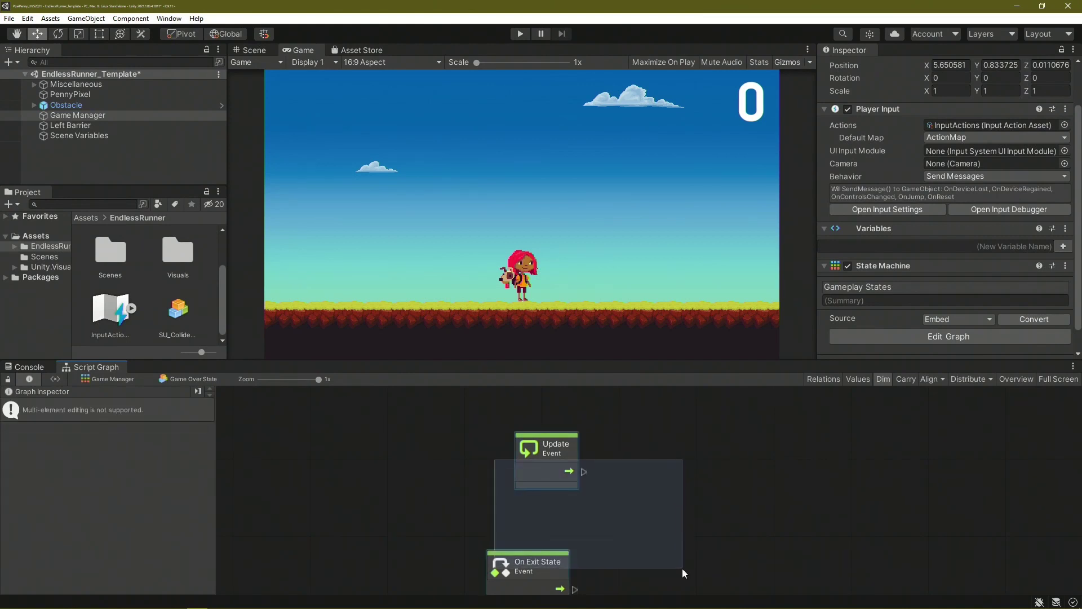
key(Delete)
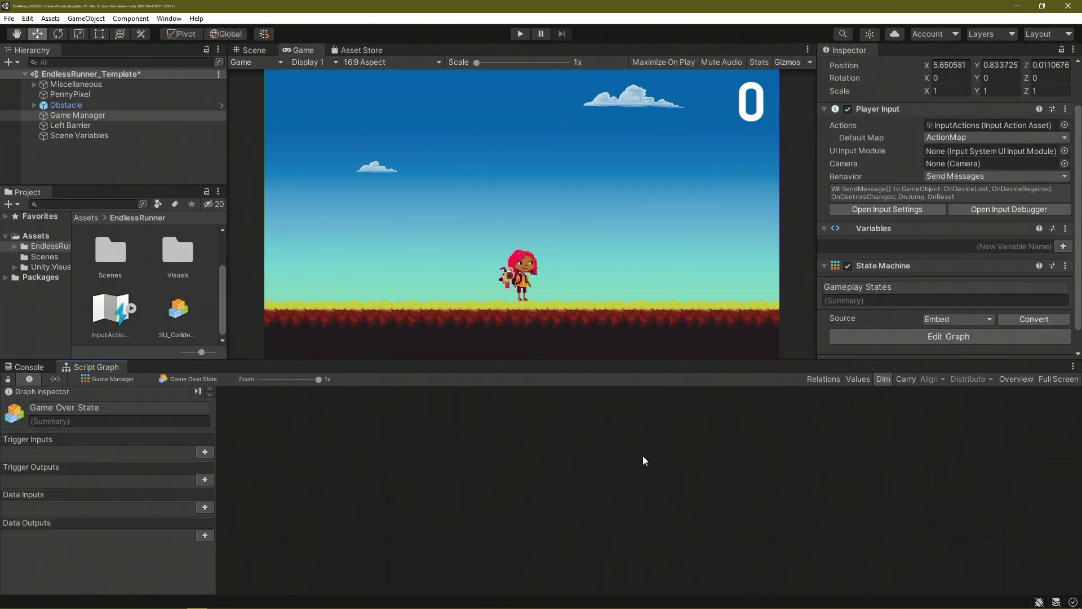
- Wire On Enter State into a Component Destroy node targeting the Obstacle object
scroll(611, 525, up, 3)
middle_drag(666, 473, 497, 504)
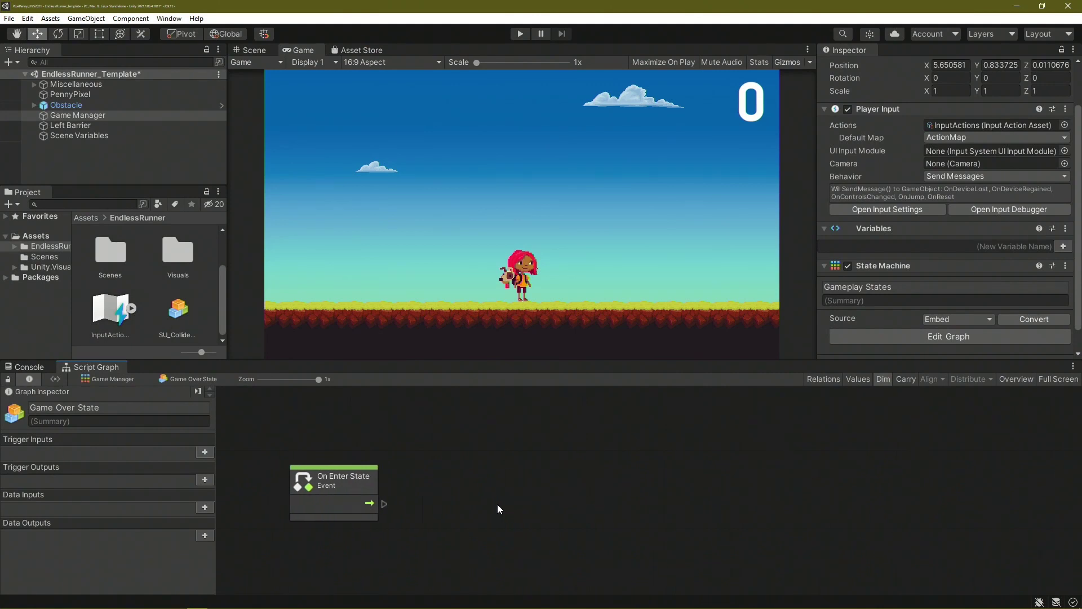
right_click(432, 469)
text(destroy)
key(Down)
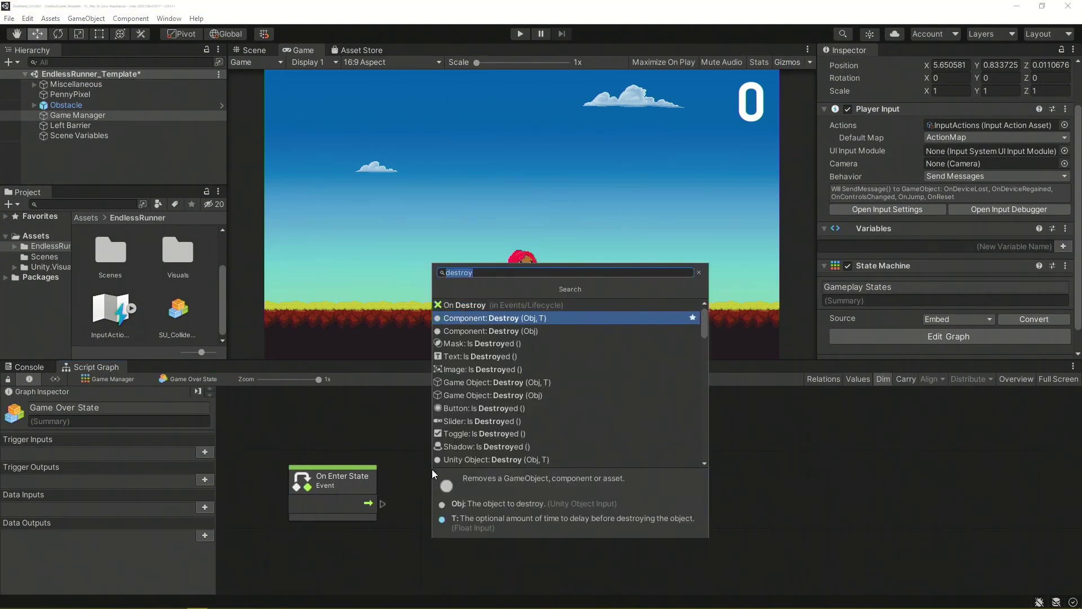
key(Return)
drag(383, 504, 420, 504)
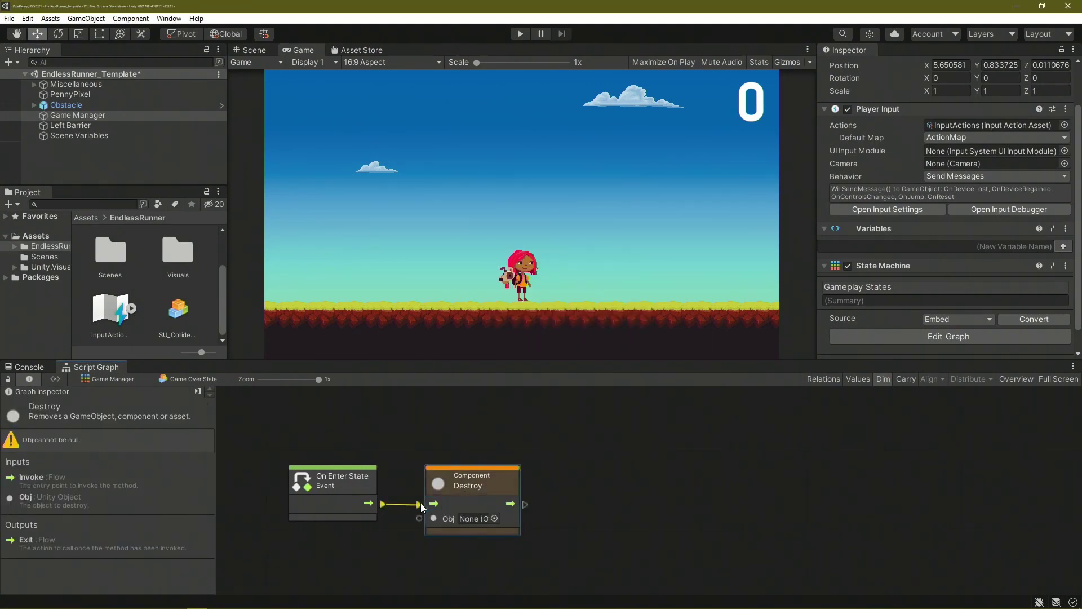
drag(138, 104, 466, 518)
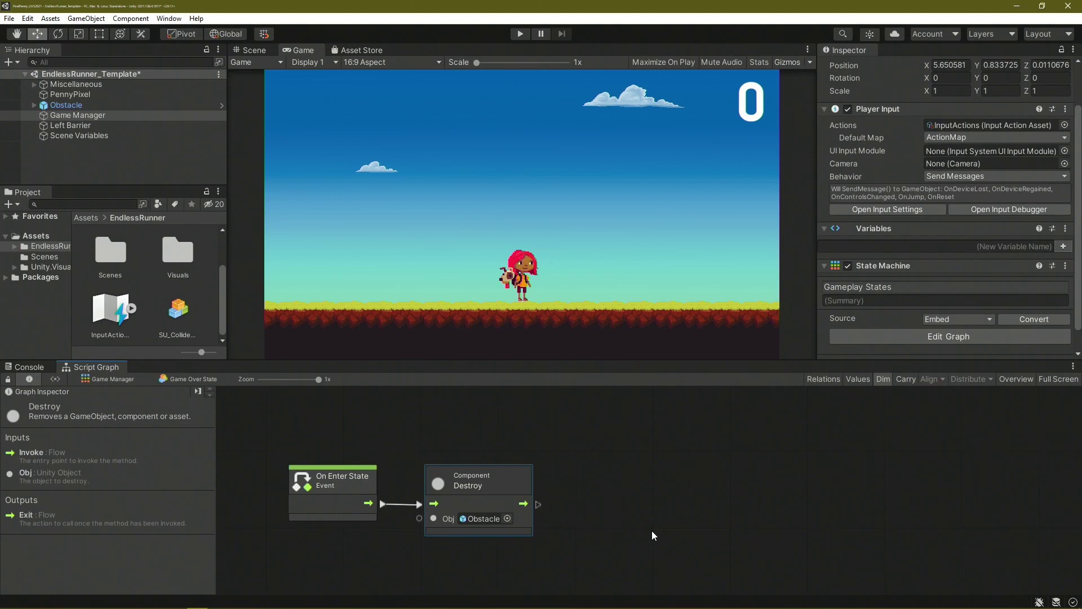
click(652, 532)
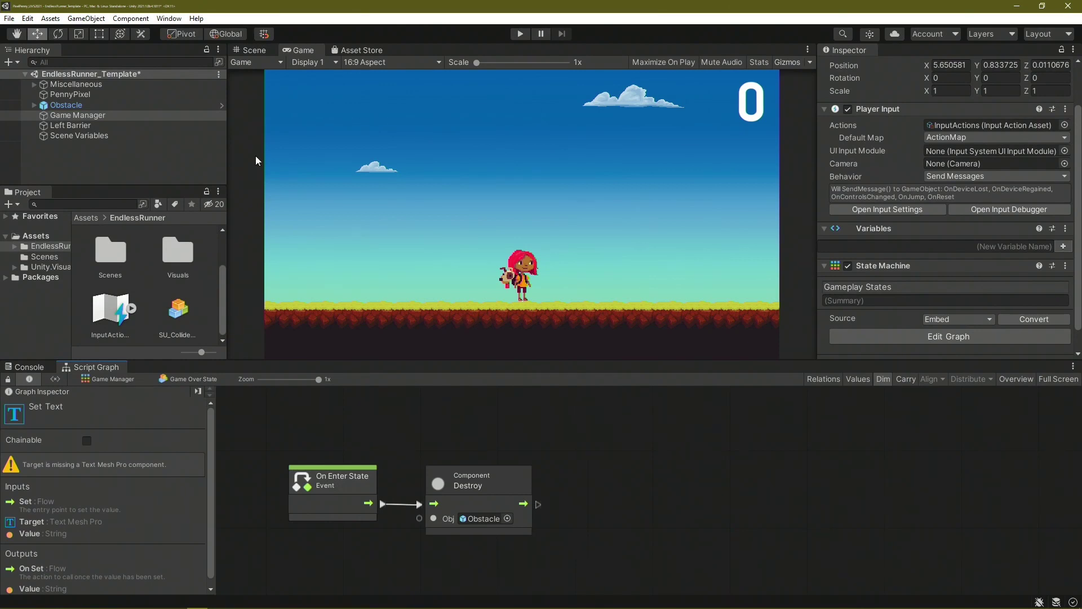
- Review the Visual Scripting Type Options and Node Library in Project Settings
click(27, 18)
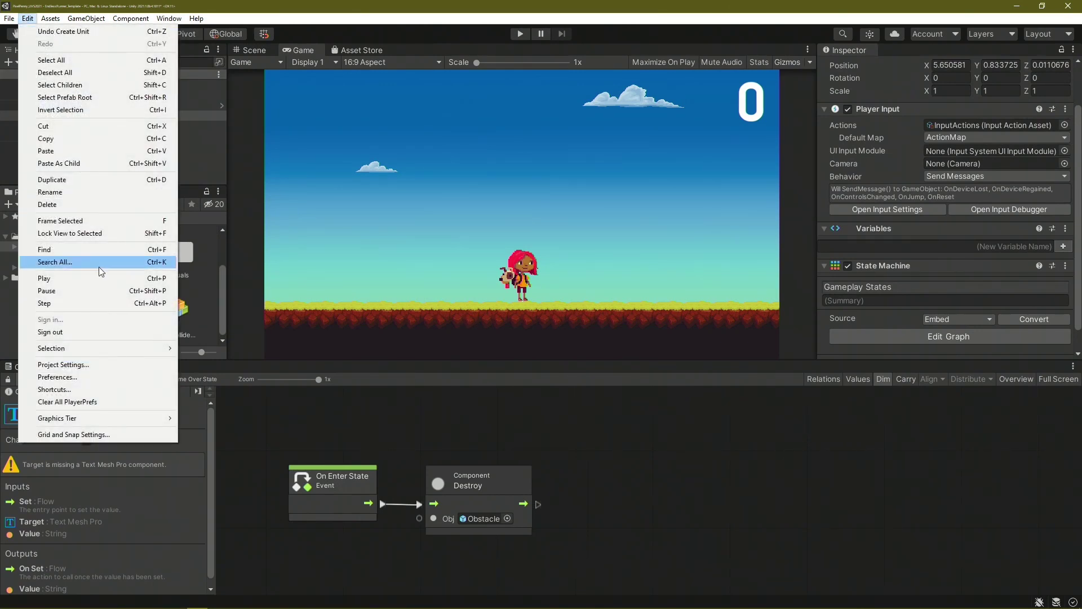
click(124, 364)
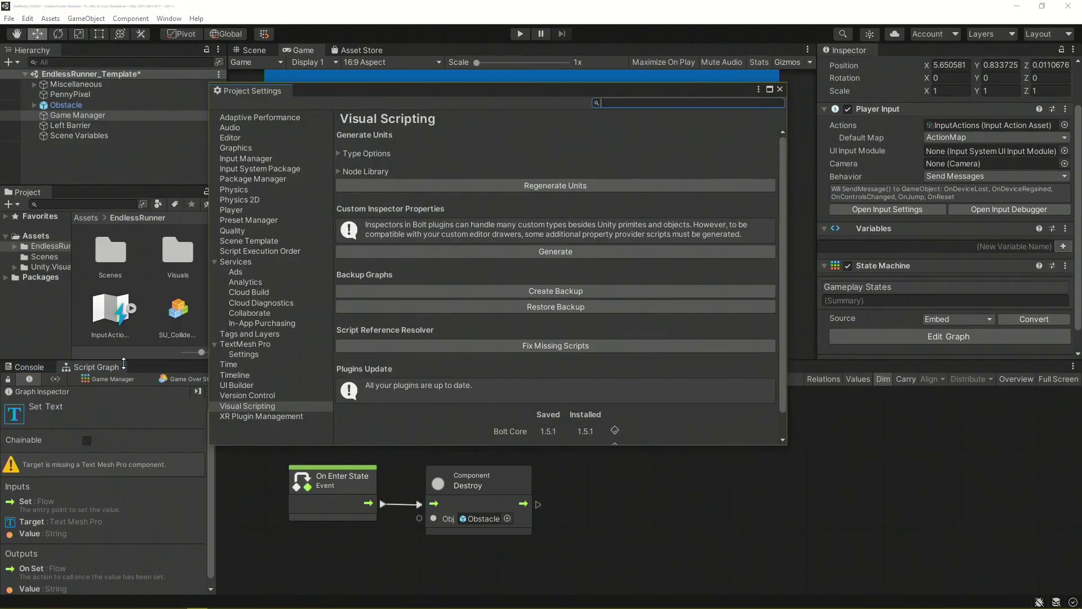
click(303, 406)
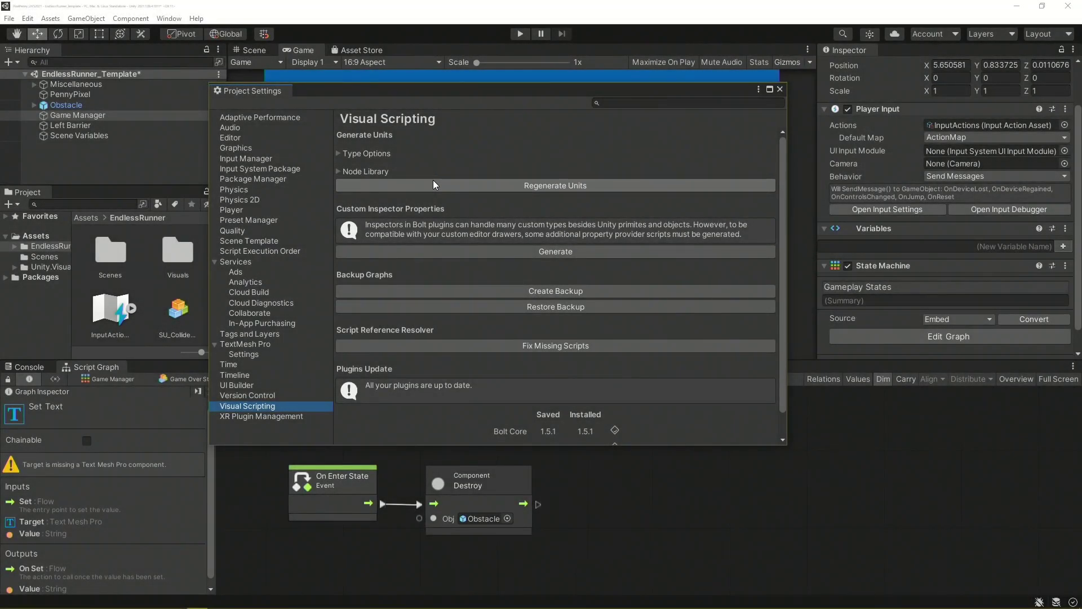
click(342, 171)
scroll(770, 360, down, 10)
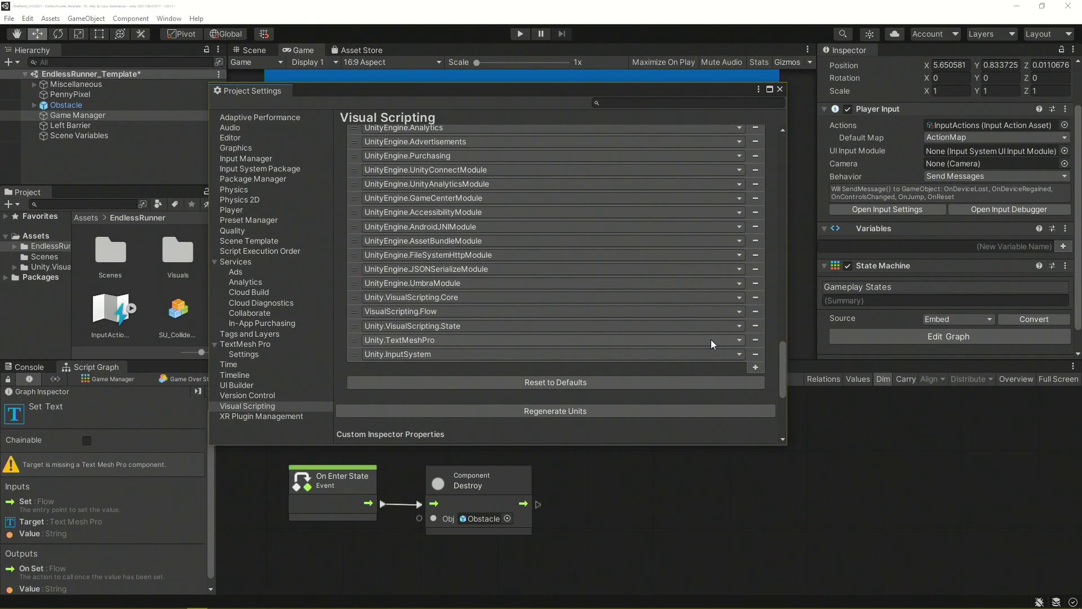
scroll(605, 355, up, 10)
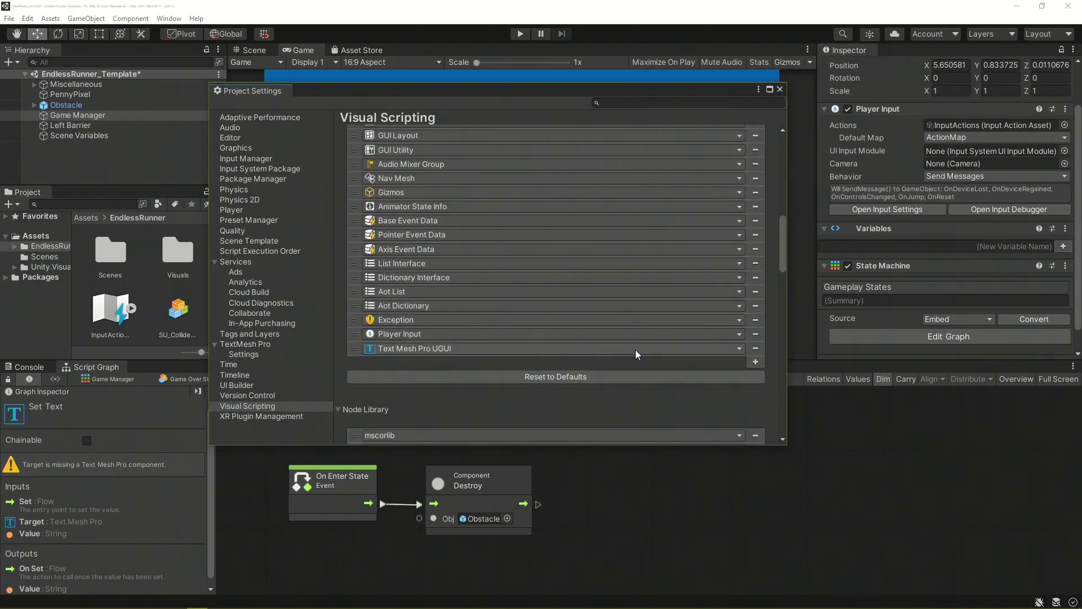
scroll(635, 350, down, 10)
- From Destroy's output, search for 'text mesh pro ugui set text' nodes
click(780, 89)
drag(539, 504, 570, 506)
text(text mesh pro)
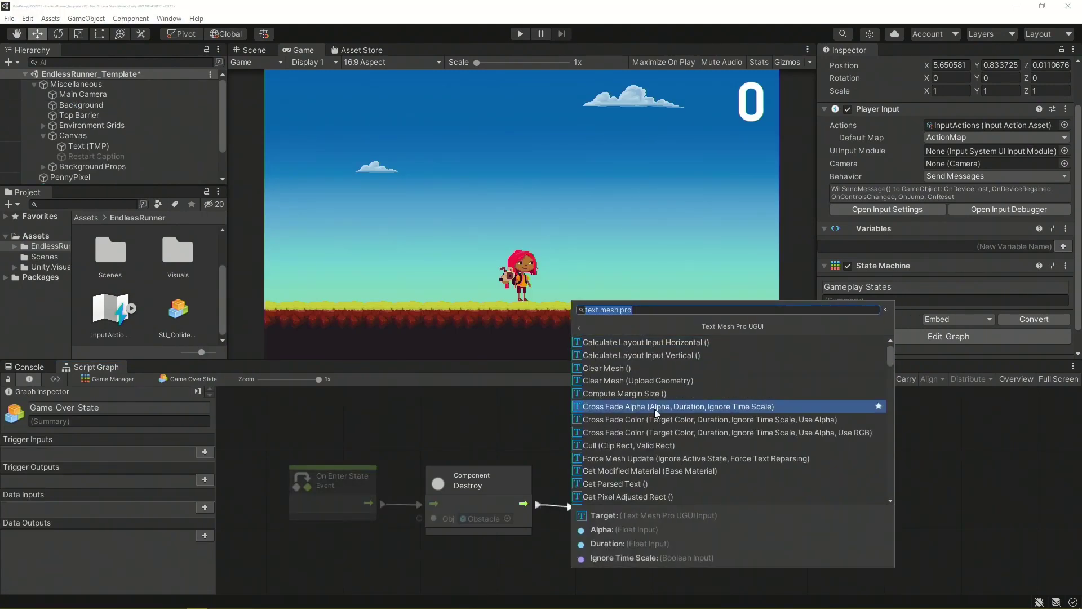
text( ugui set text)
- Add a Text Mesh Pro UGUI Set Text node targeting Text (TMP) with 'game over'
click(713, 492)
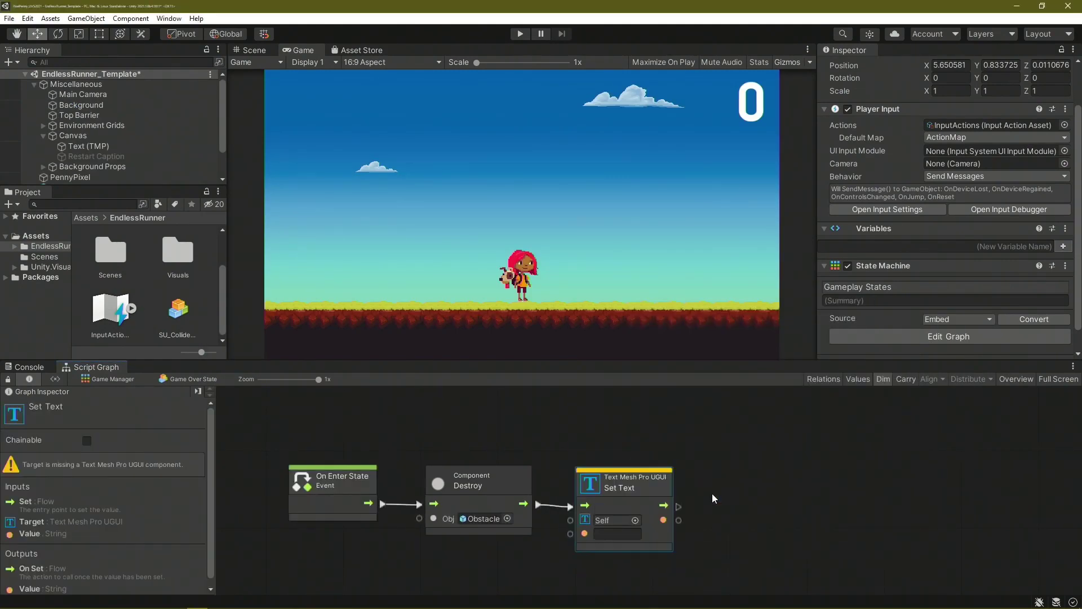
mouse_move(163, 144)
mouse_down()
mouse_move(607, 476)
mouse_move(606, 520)
mouse_up()
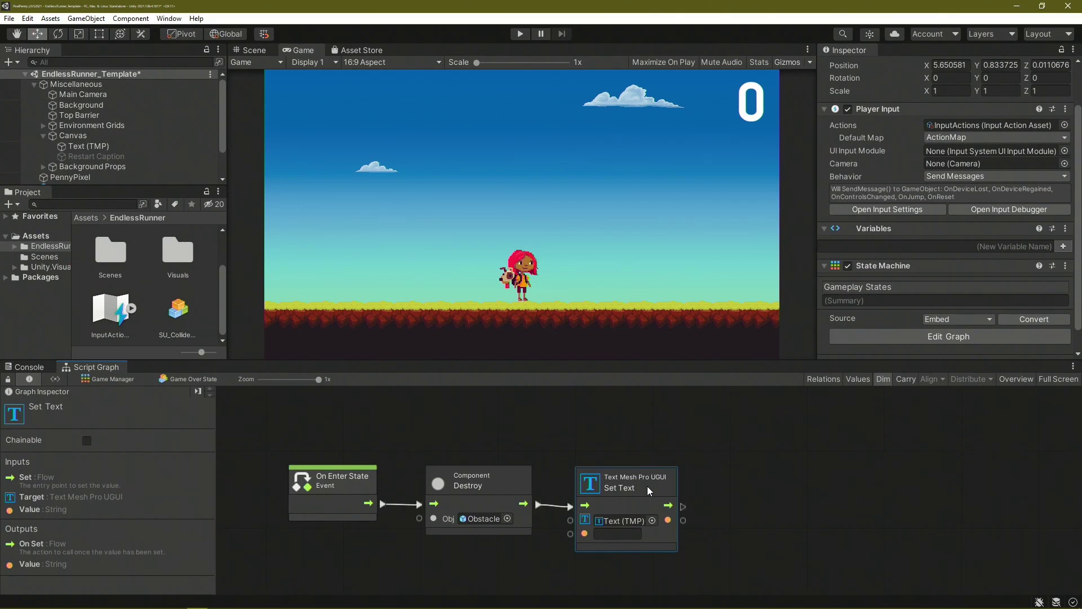
text(game ov)
text(er)
- Chain a Game Object Set Active node for Restart Caption, then return to Gameplay States
drag(683, 506, 719, 503)
text(set activ)
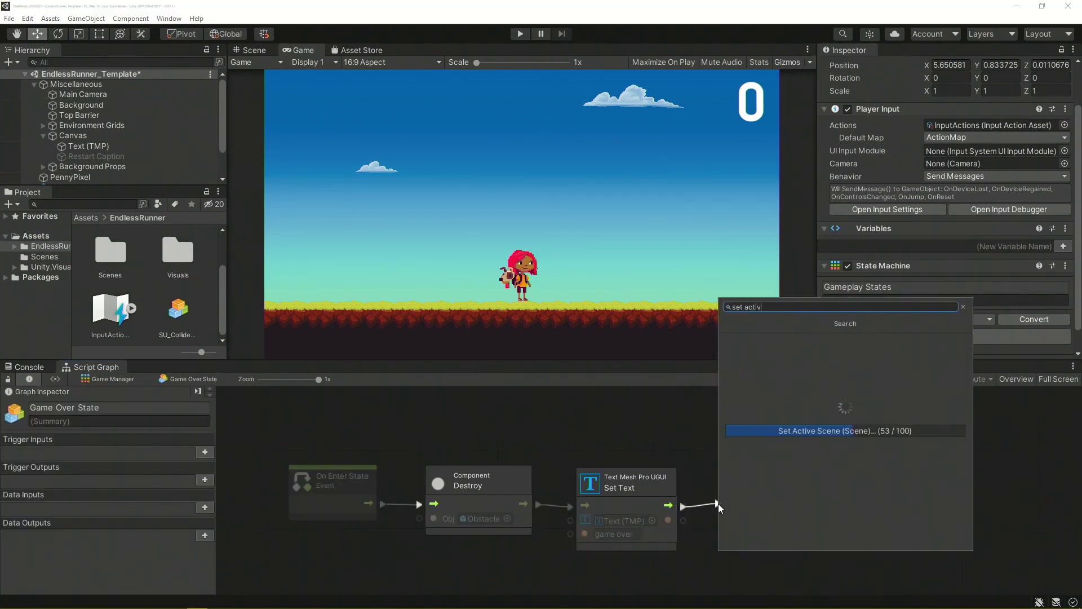
key(Return)
drag(110, 154, 760, 516)
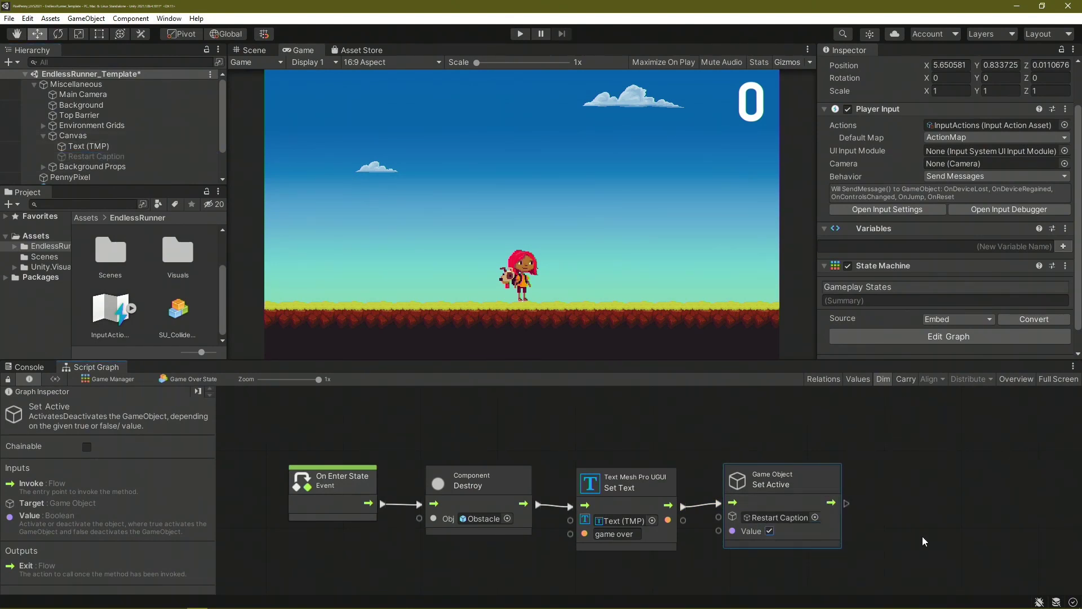
middle_drag(909, 517, 953, 503)
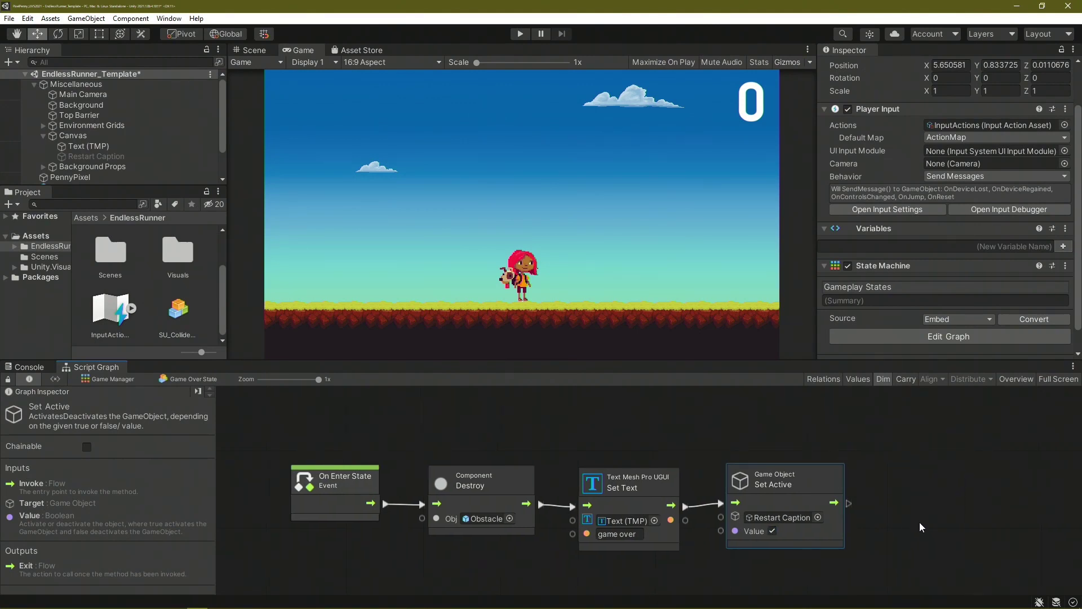
click(119, 379)
middle_drag(600, 364, 577, 425)
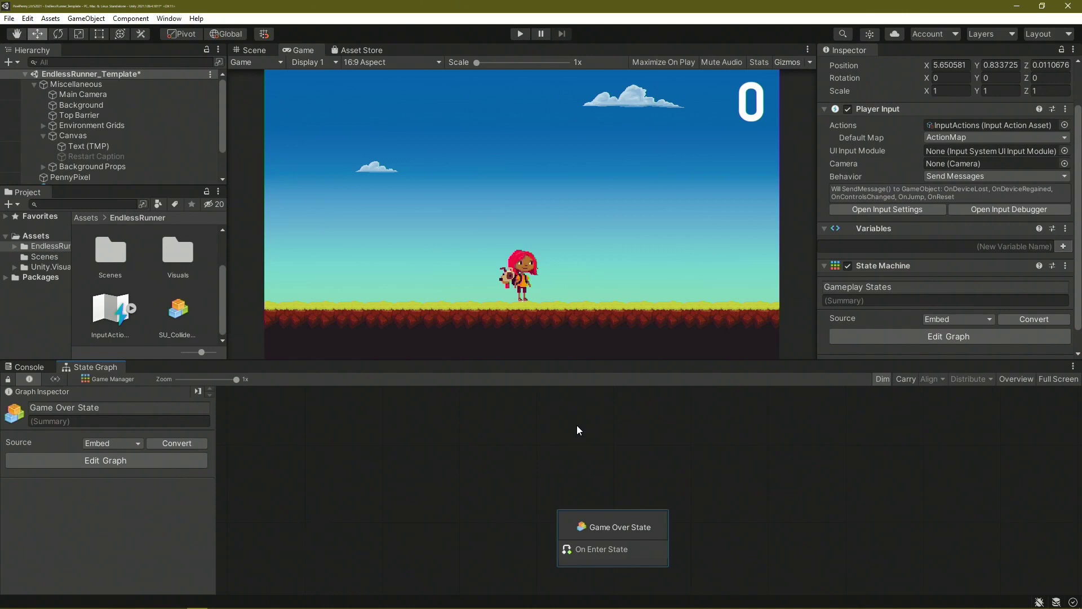
- Create an Any State and place it above Game Over State
right_click(577, 426)
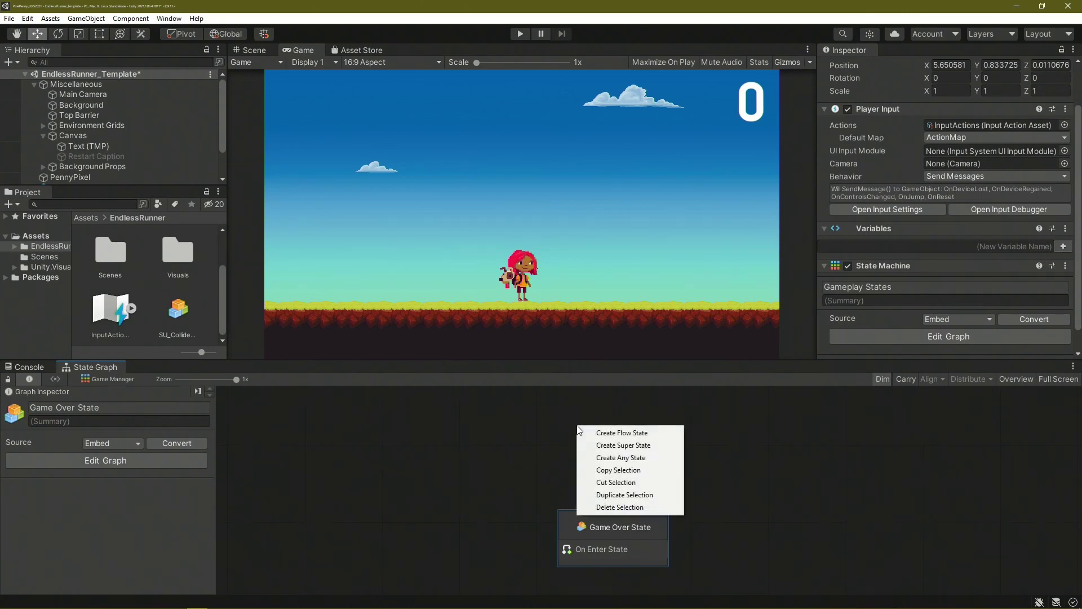
click(672, 460)
drag(687, 456, 635, 425)
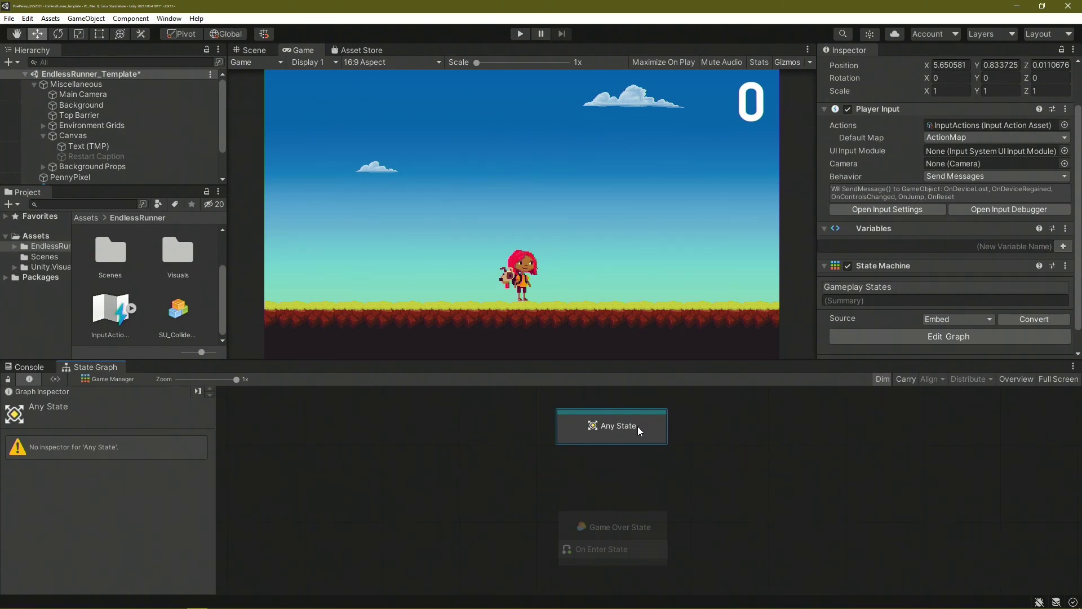
- Make a transition from Any State into Game Over State and open its graph
right_click(638, 427)
click(669, 434)
click(612, 531)
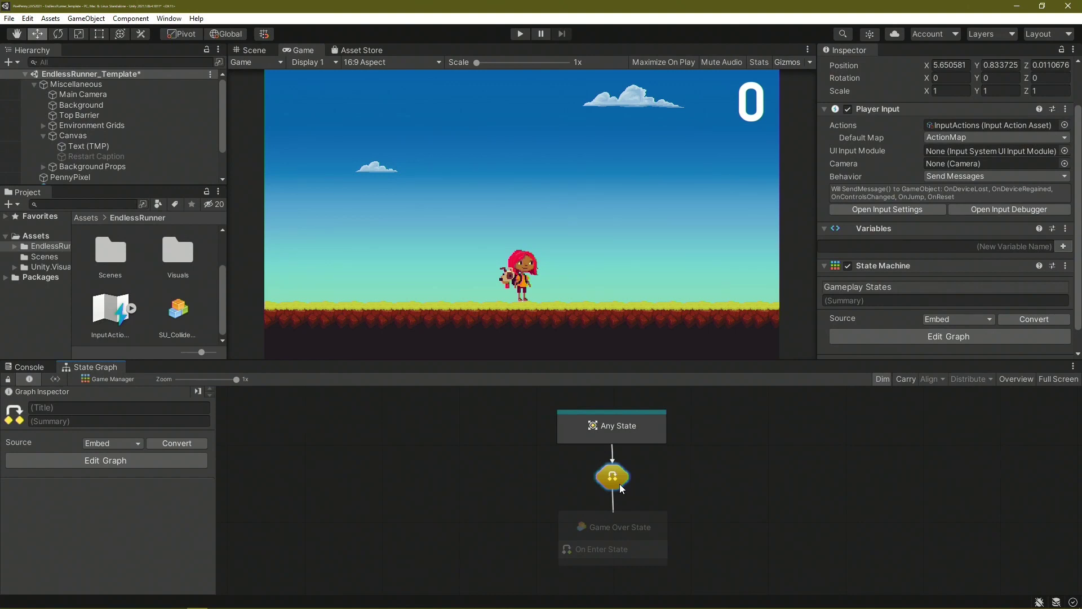
double_click(620, 485)
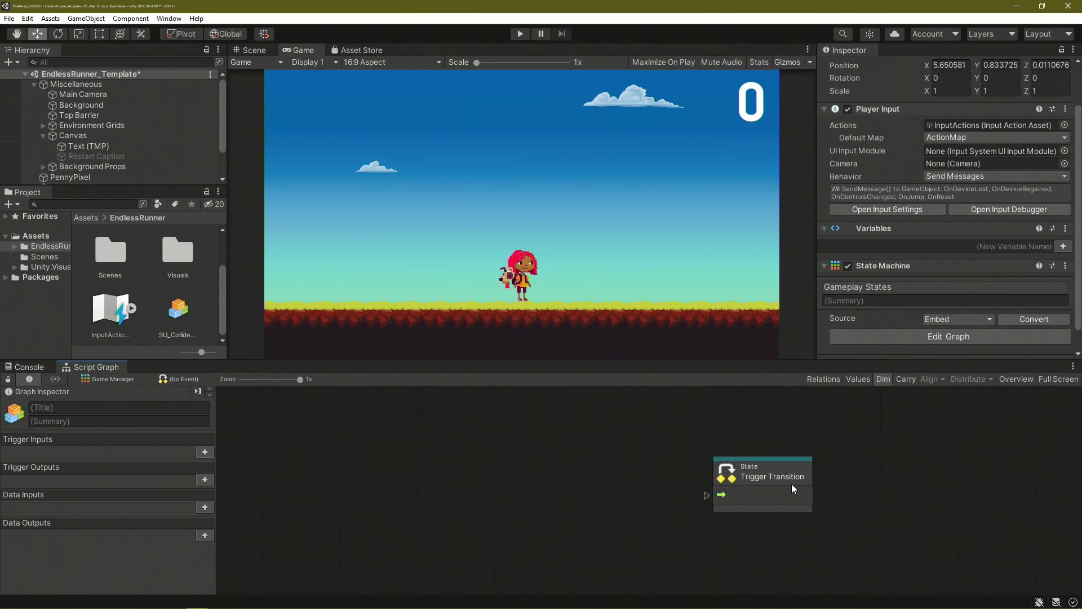
- Paste PennyPixel's collider check nodes into the transition graph, targeting PennyPixel, feeding Trigger Transition
click(70, 177)
right_click(550, 488)
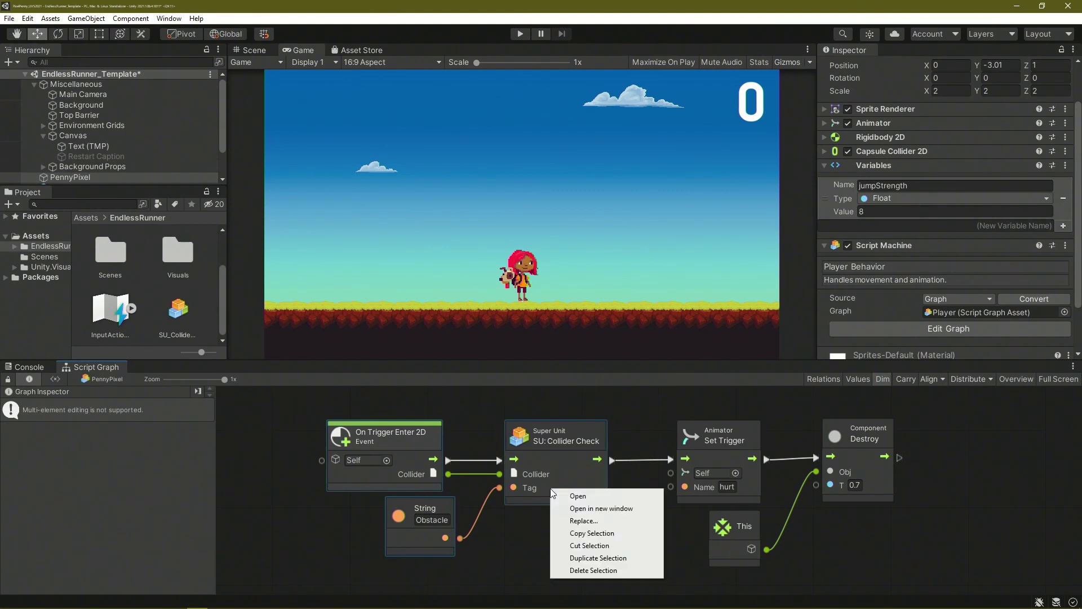
click(569, 536)
scroll(177, 143, down, 2)
click(171, 158)
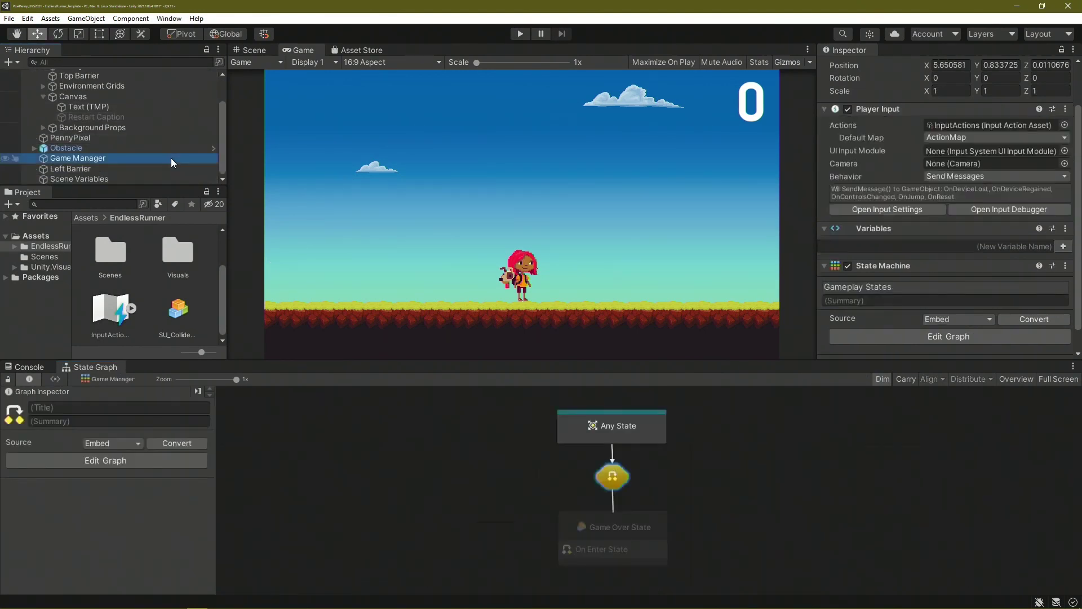
double_click(612, 474)
key(ctrl+v)
click(339, 418)
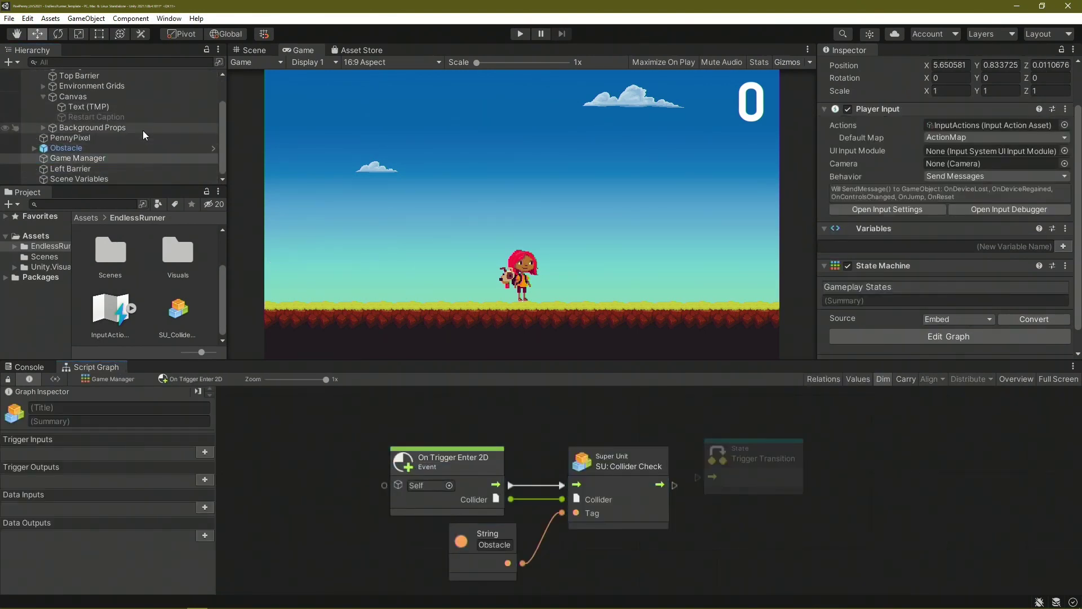
drag(143, 137, 425, 484)
mouse_move(675, 485)
mouse_down()
mouse_move(699, 472)
mouse_move(763, 468)
mouse_up()
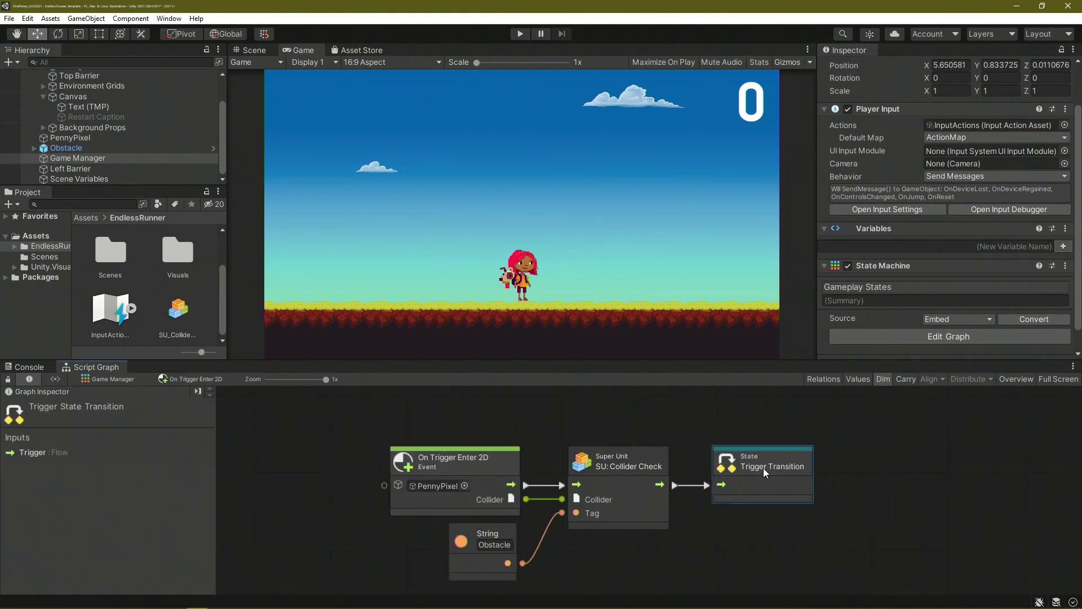
- Back on the state graph, play-test by jumping PennyPixel into an obstacle
click(107, 379)
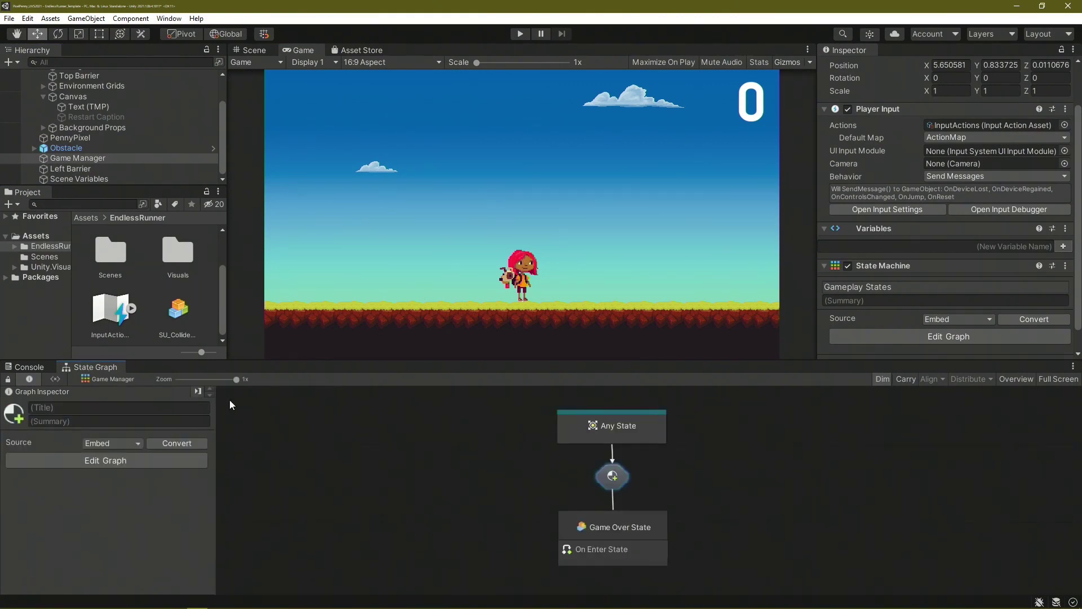
click(520, 34)
key(space)
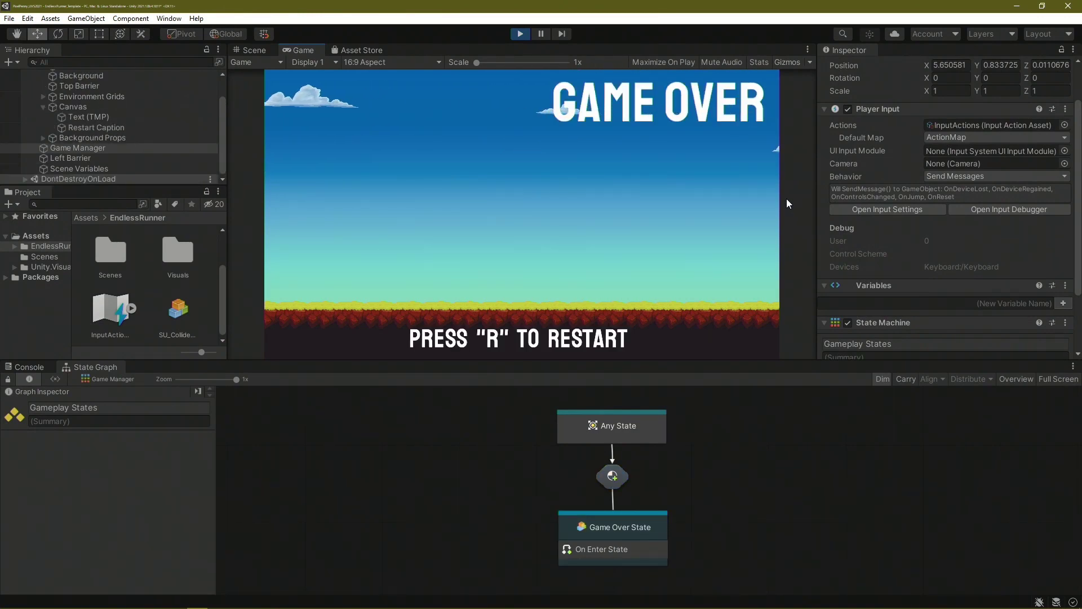
click(520, 34)
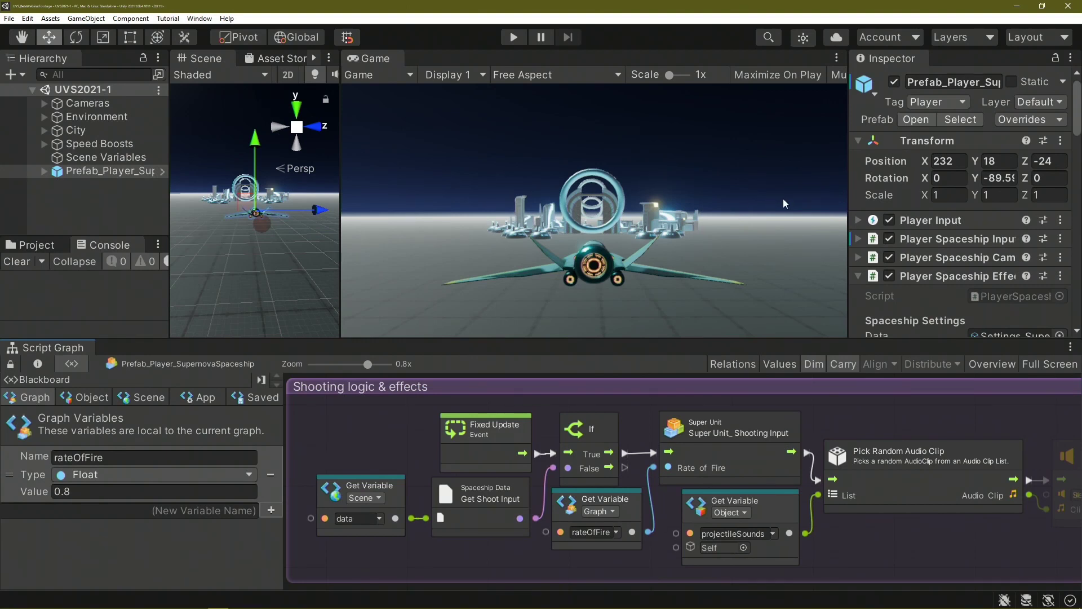
- Preview the spaceship demo in Play mode, then select the Super Unit_ Shooting Input node
click(513, 39)
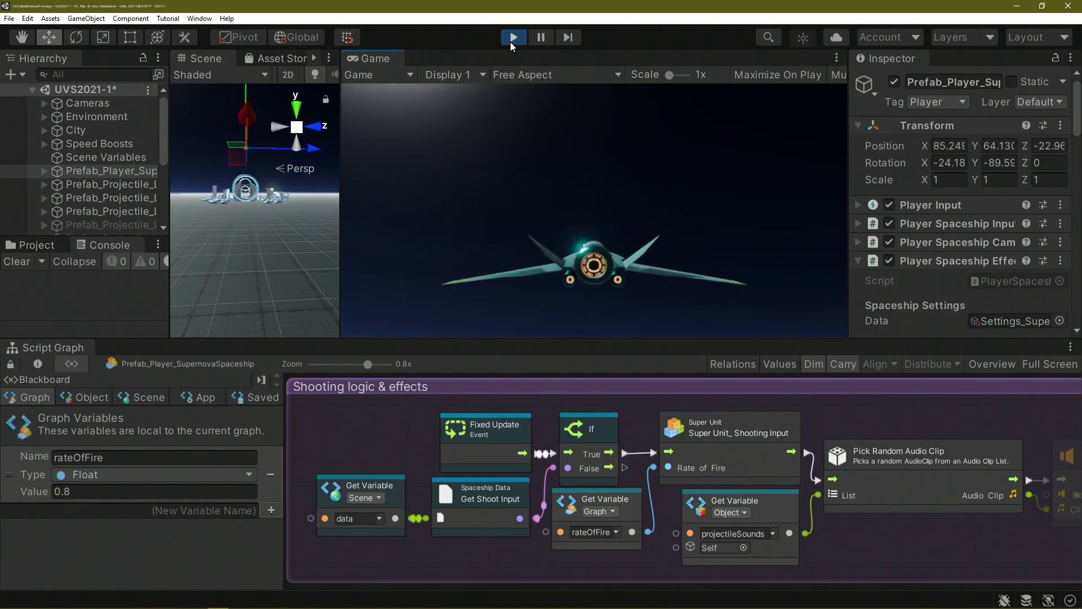
click(509, 42)
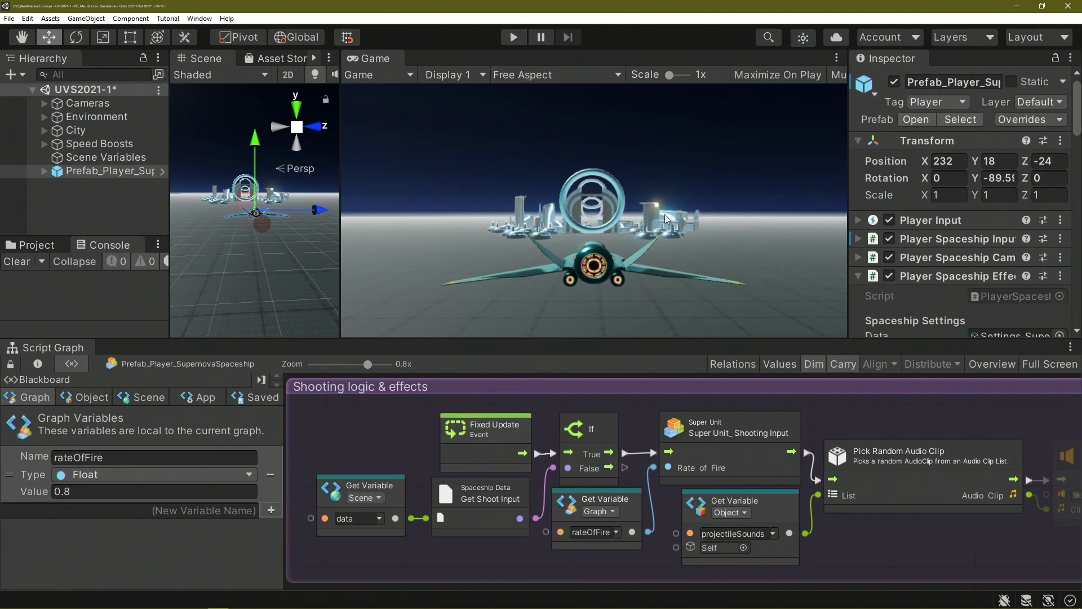
click(786, 421)
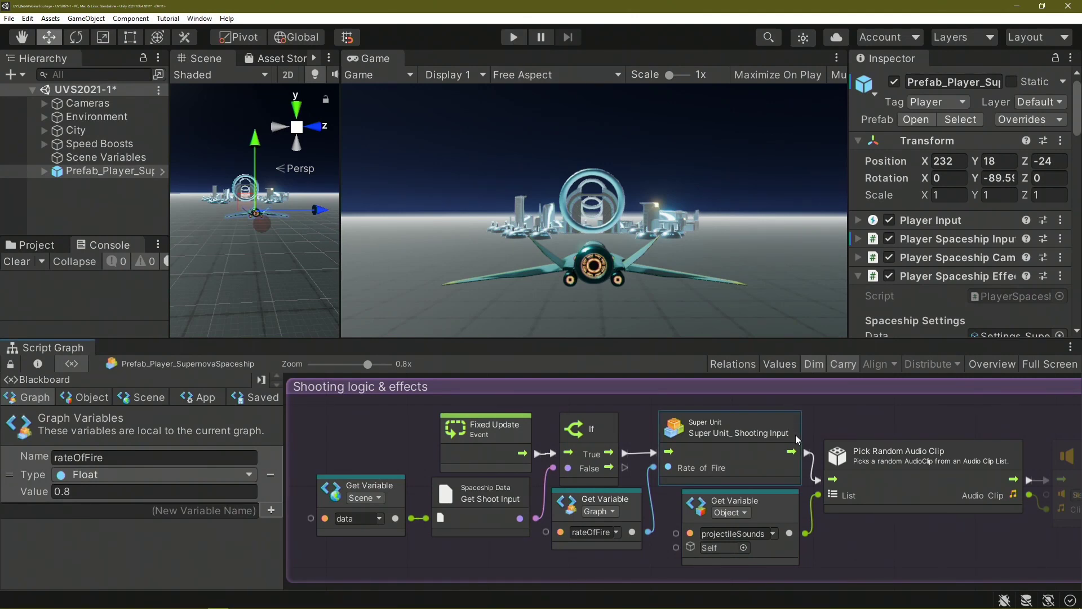
scroll(796, 434, up, 2)
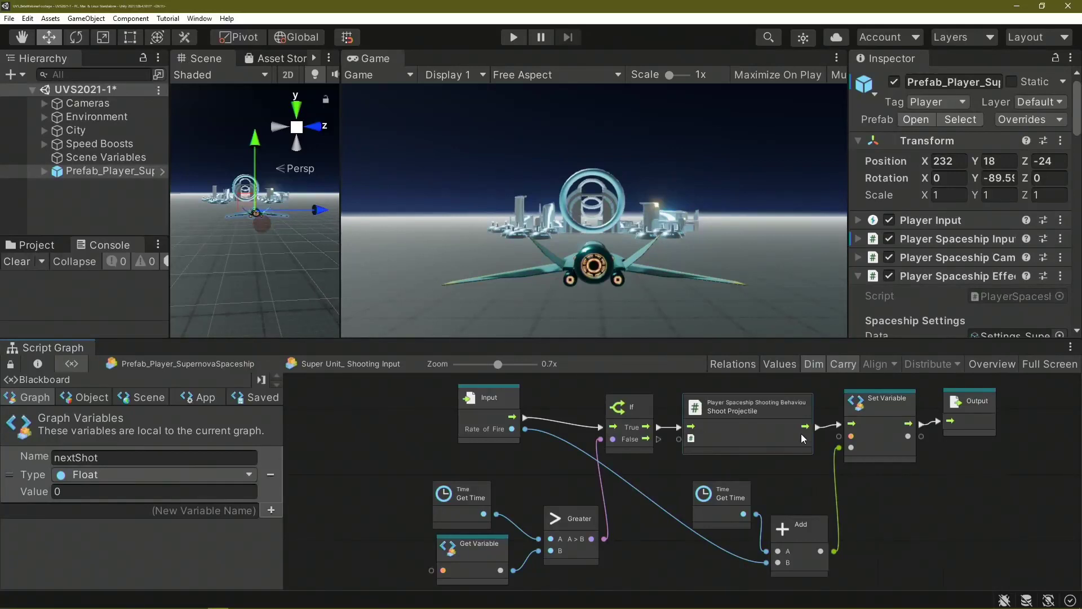
- Add a Shoot Projectile node from the Player Spaceship Shooting Behaviour component, then select Customize Trail
middle_drag(784, 502, 748, 507)
scroll(938, 230, down, 5)
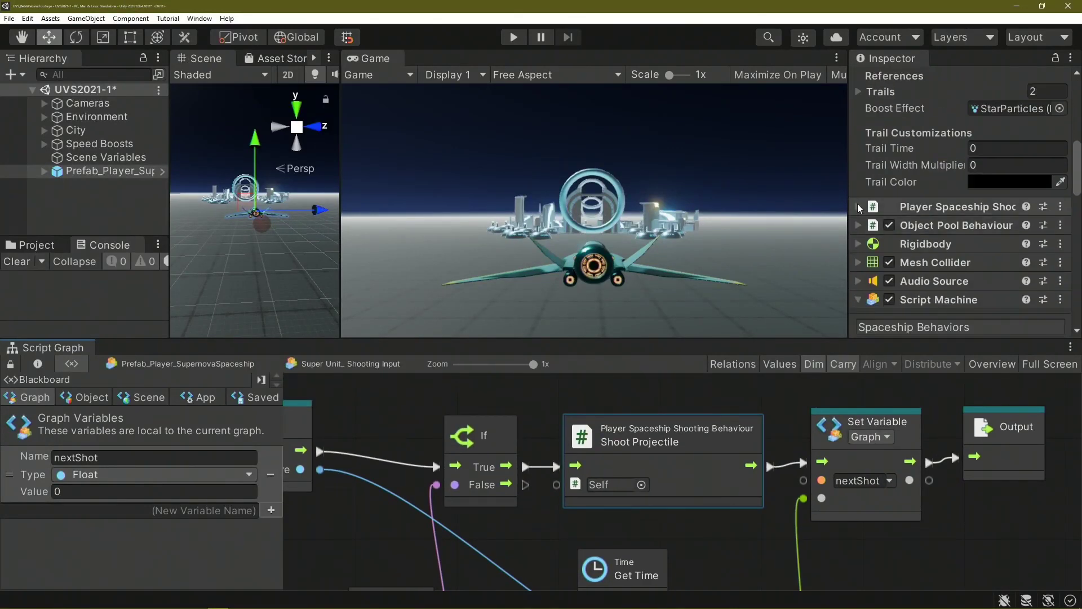
drag(849, 208, 756, 216)
middle_drag(804, 440, 802, 540)
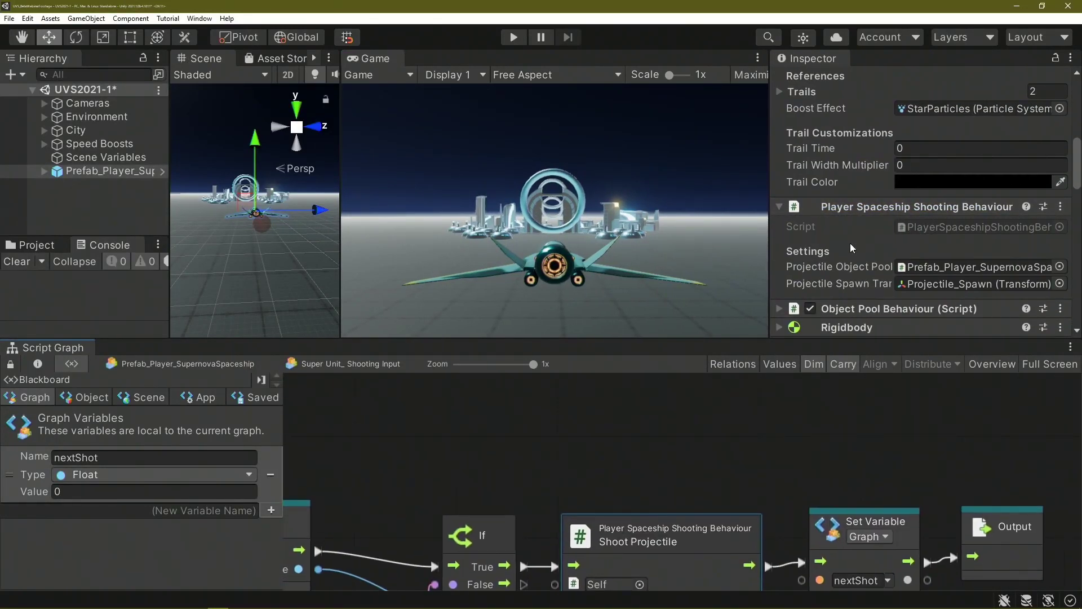
drag(823, 255, 541, 433)
click(589, 217)
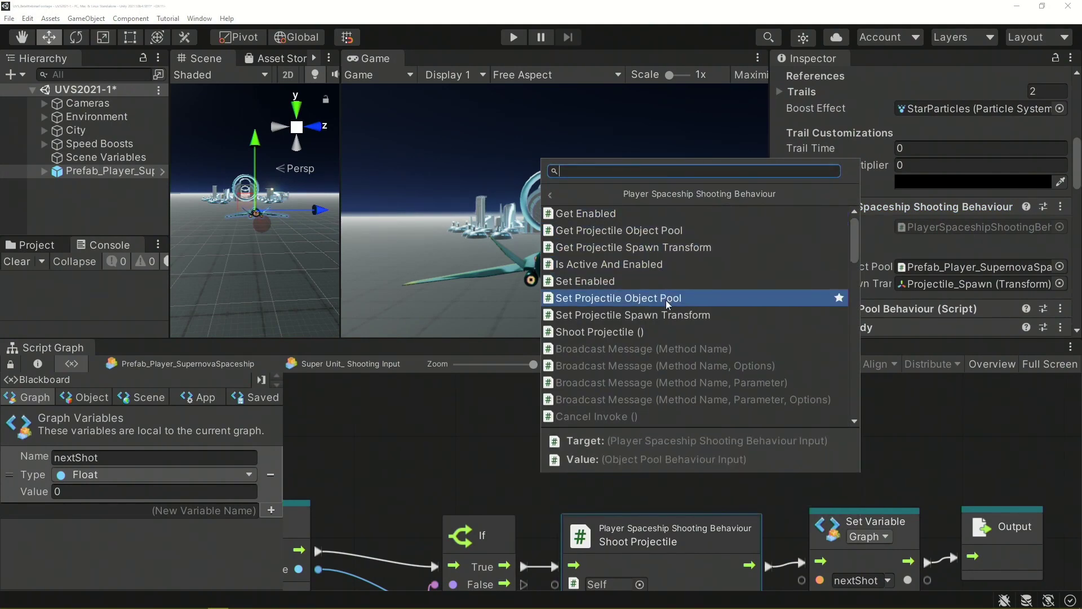
click(677, 333)
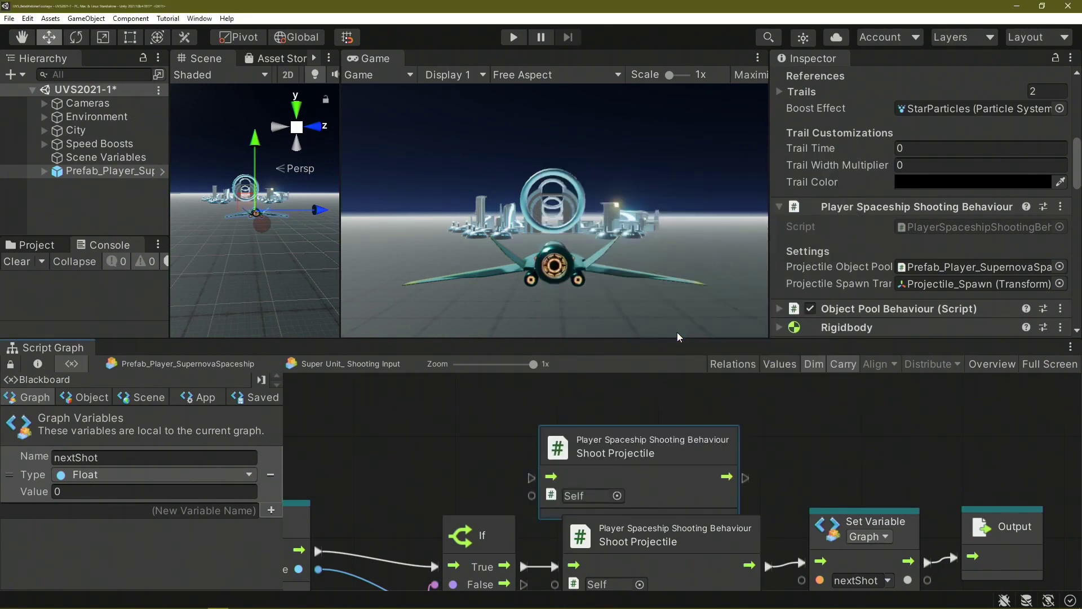
drag(677, 379, 702, 411)
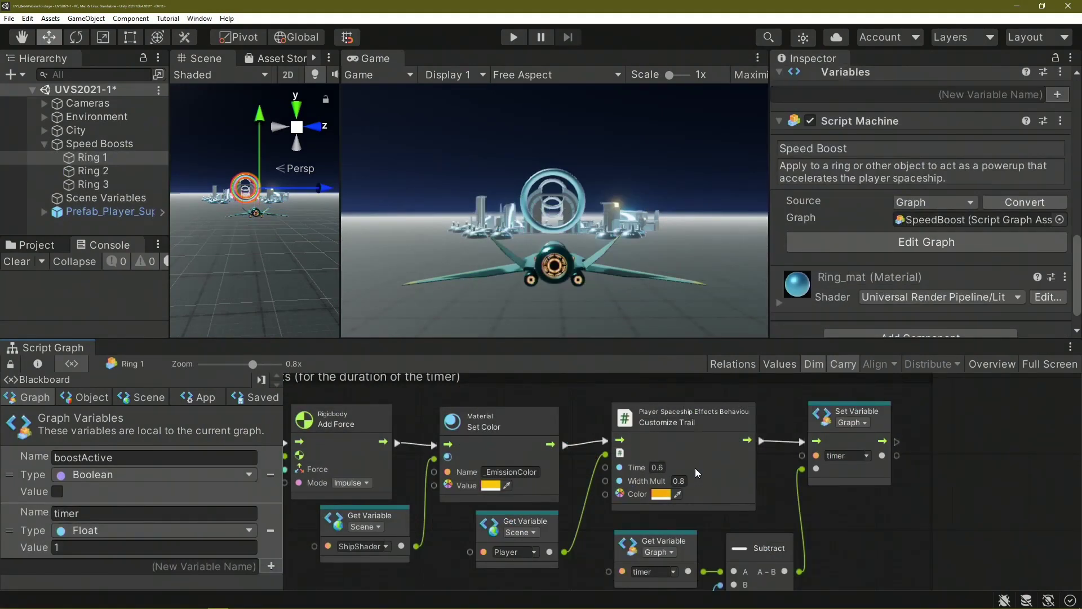
click(696, 468)
scroll(695, 468, up, 2)
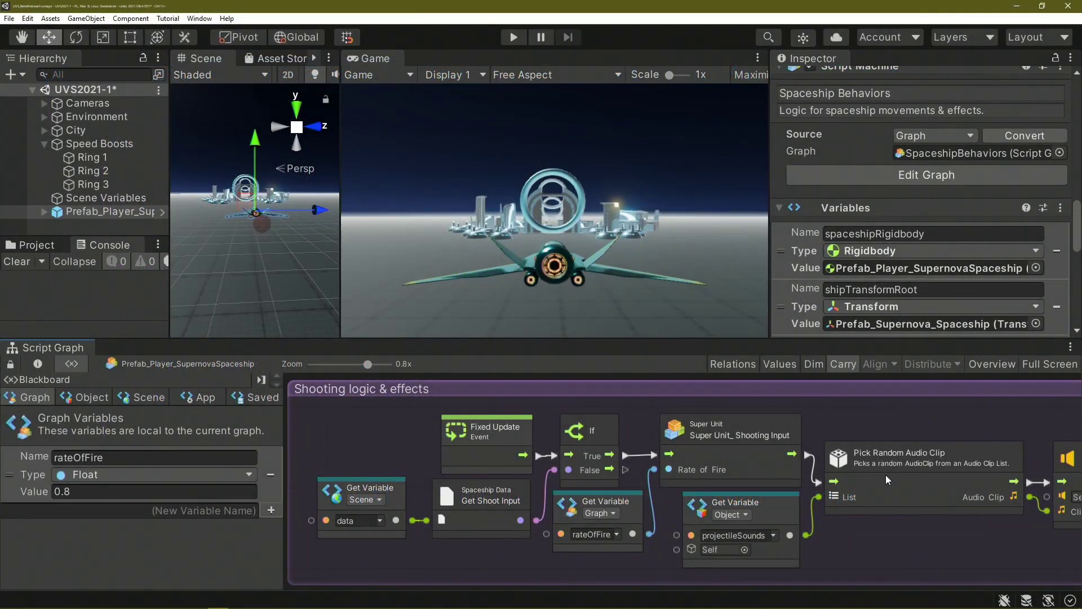
- Select the Pick Random Audio Clip node and zoom in to centre it
click(886, 478)
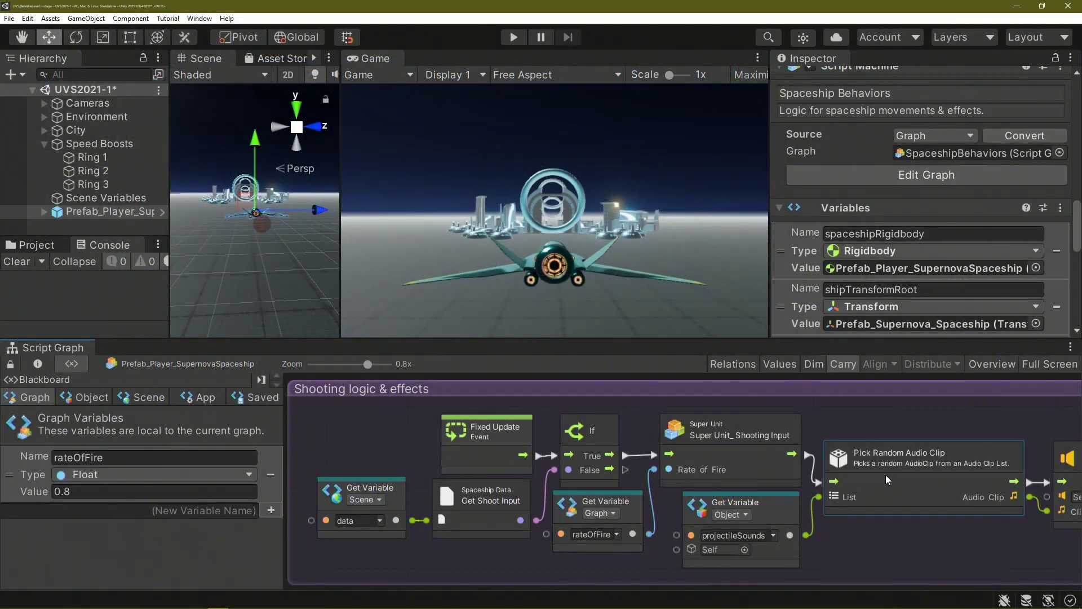
scroll(919, 482, up, 2)
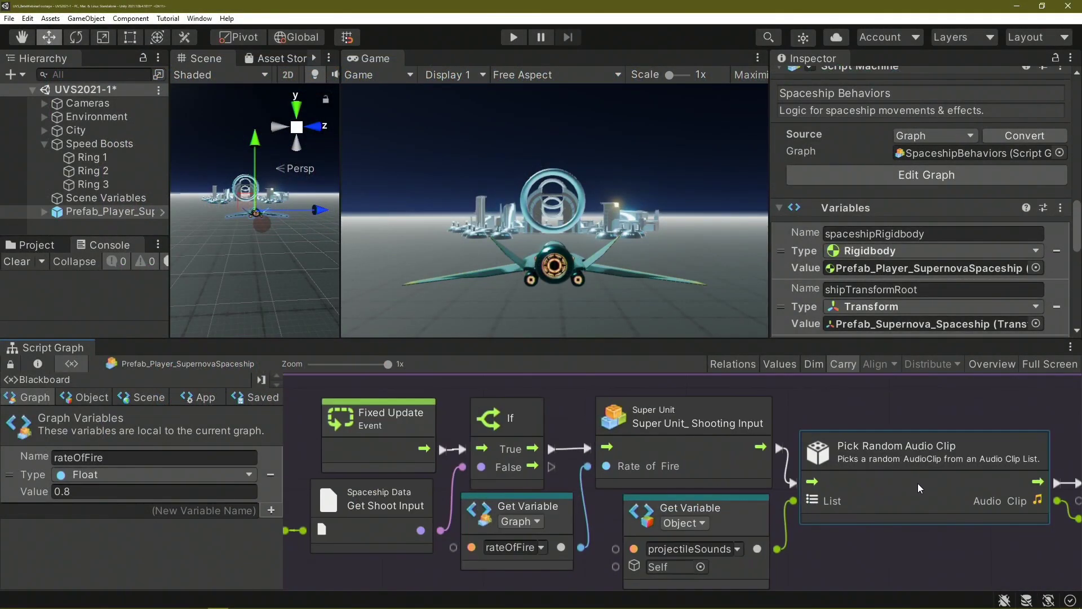
middle_drag(917, 482, 733, 485)
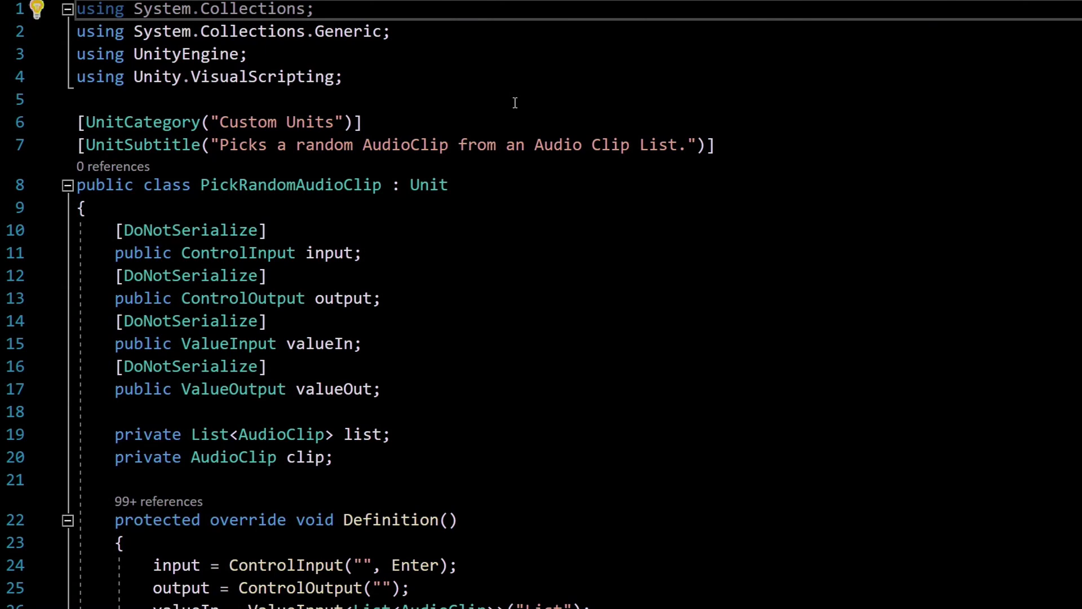
scroll(515, 103, down, 3)
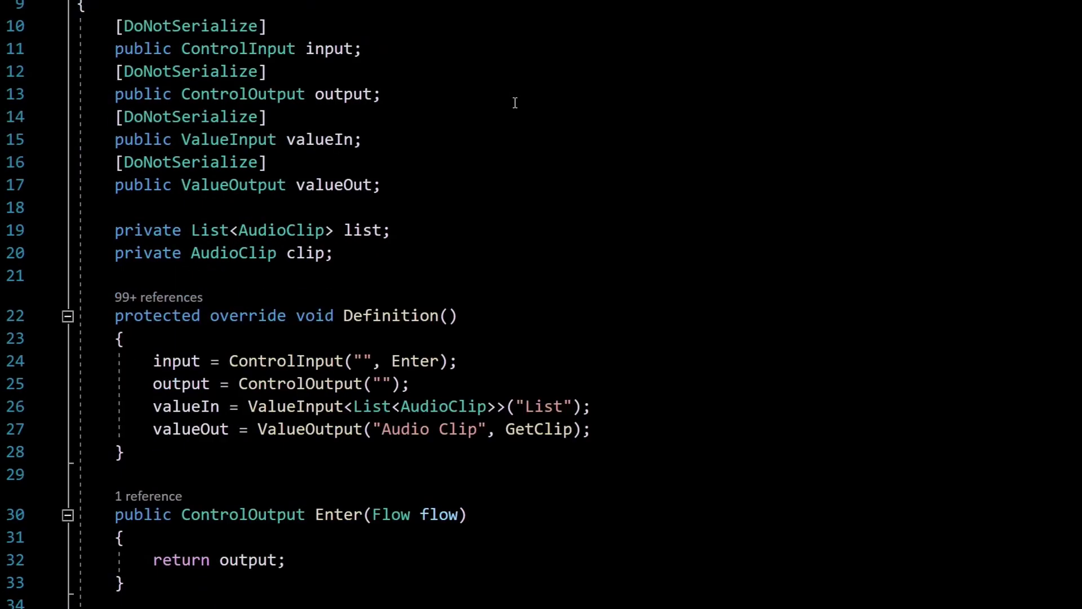
scroll(514, 103, down, 2)
scroll(515, 102, down, 3)
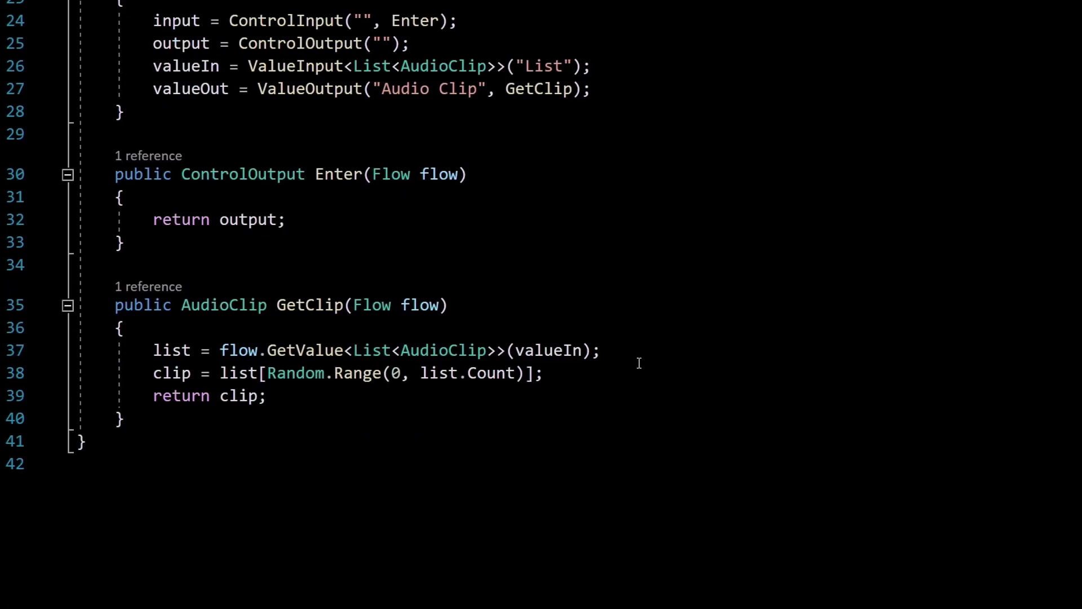
scroll(639, 363, up, 6)
scroll(640, 364, up, 2)
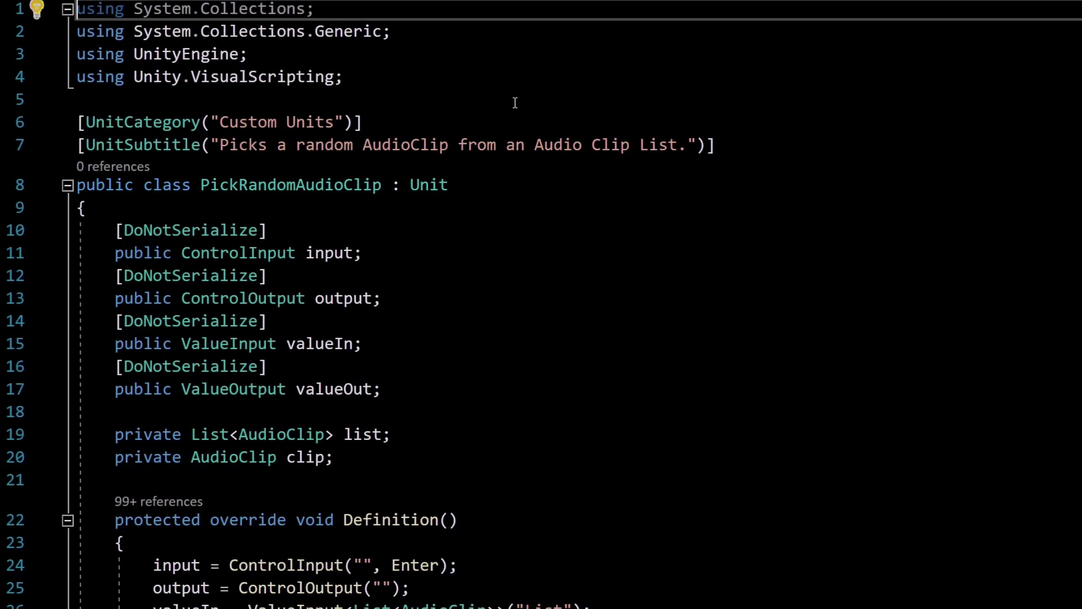
scroll(515, 103, down, 1)
scroll(515, 103, down, 2)
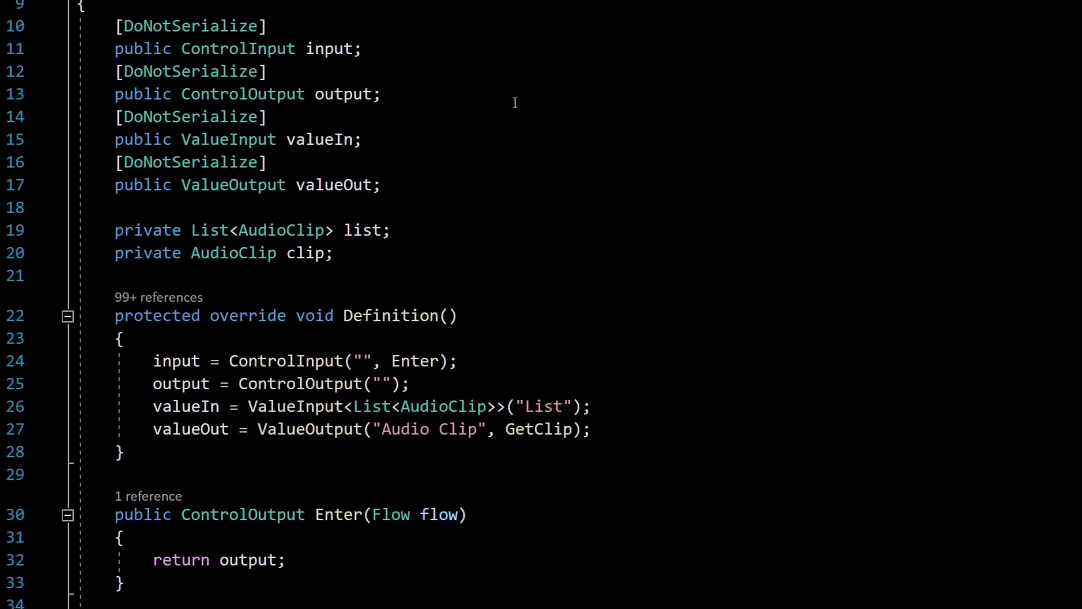
scroll(515, 103, down, 2)
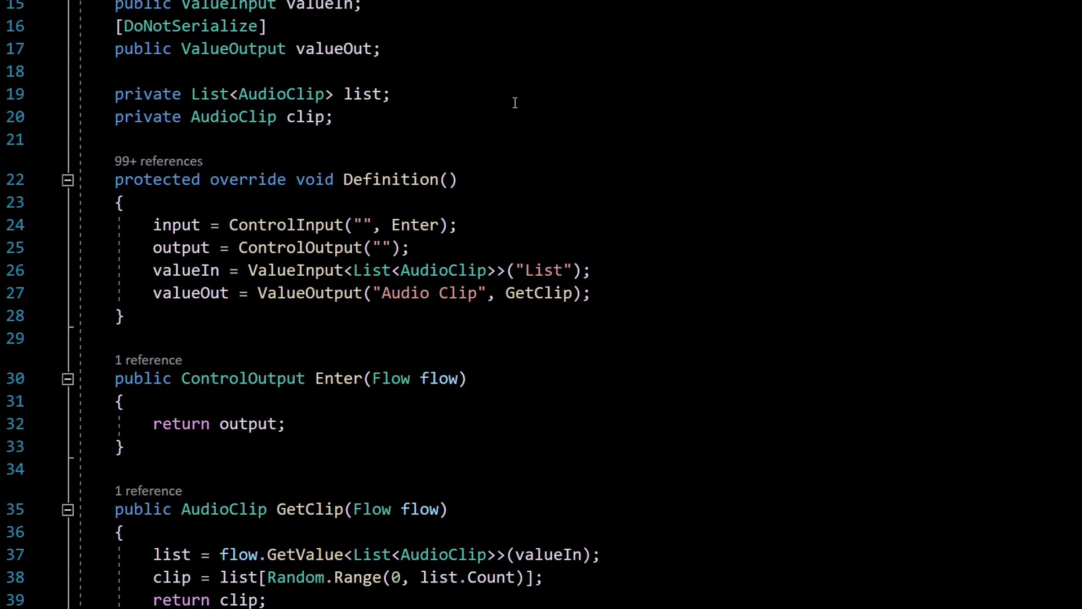
scroll(515, 103, down, 3)
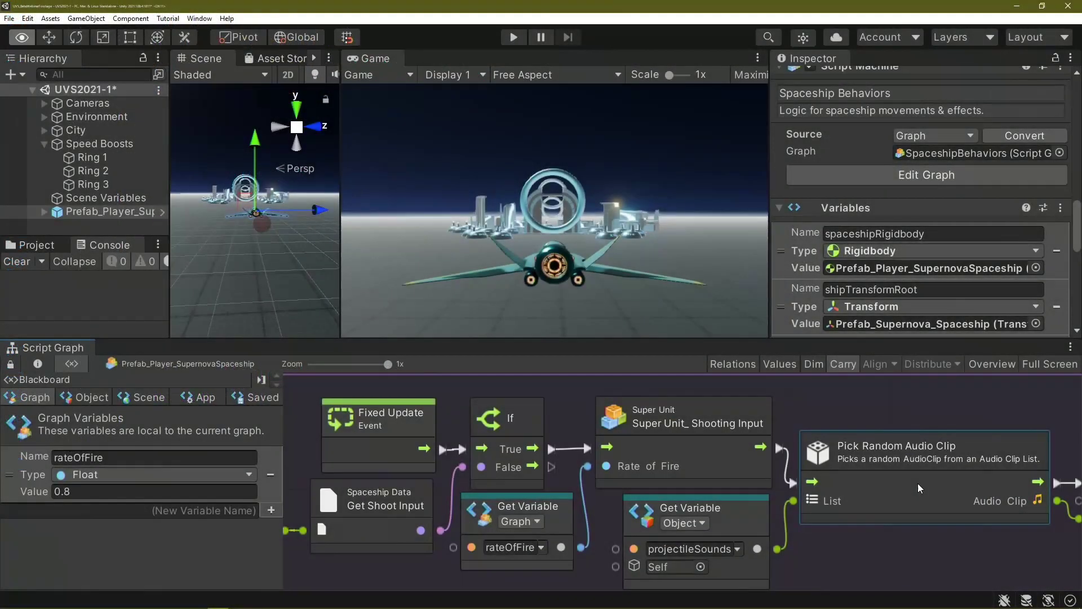
- Pan to show Pick Random Audio Clip feeding Play One Shot, then switch to the view tool
middle_drag(852, 481, 729, 483)
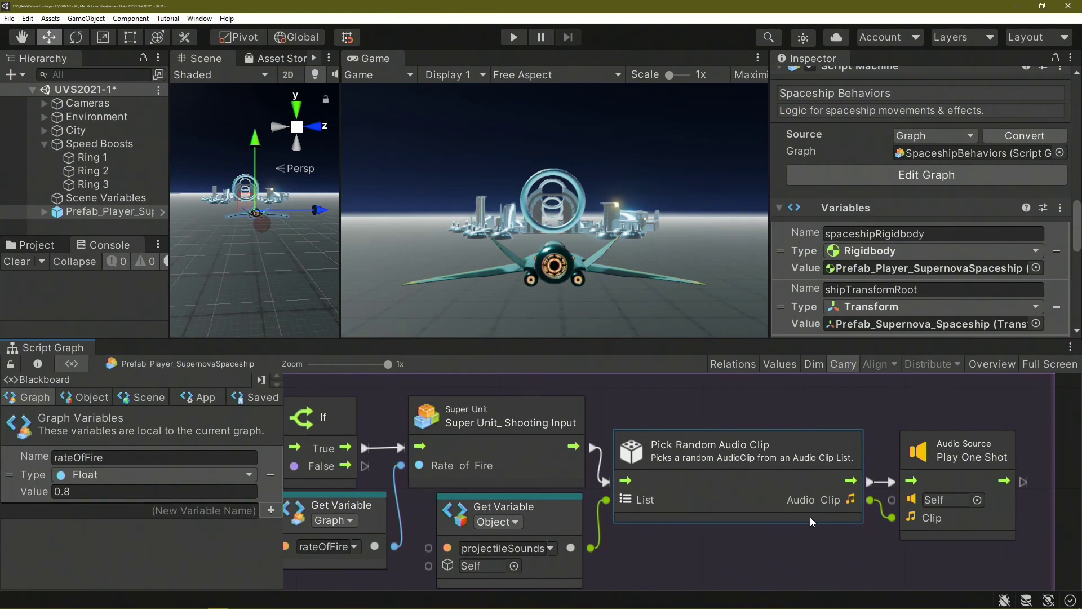
key(alt)
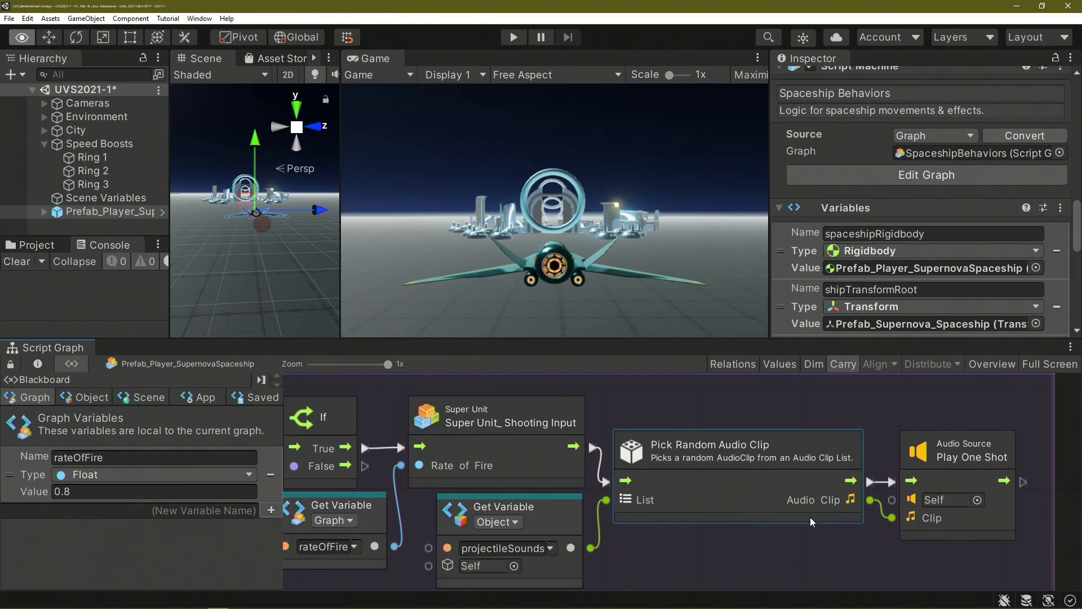